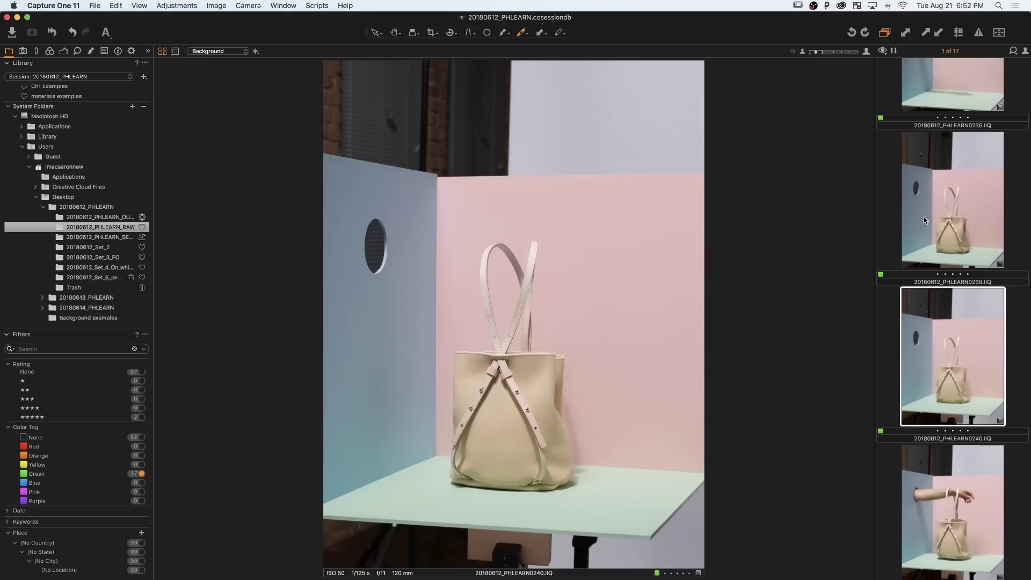
Compare shots 0239 and 0240 side by side at the same bag position, and view arm-only shots 0233 and 0234
{"action": "left_click", "coordinate": [924, 219], "text": "super"}
{"action": "key", "text": "super+plus"}
{"action": "left_click_drag", "start_coordinate": [375, 364], "coordinate": [383, 275]}
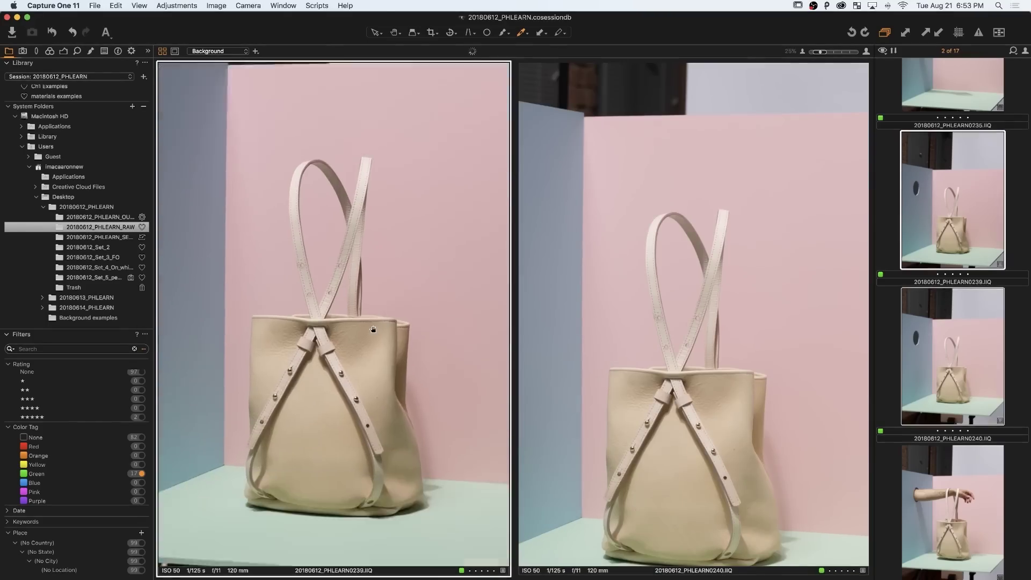
{"action": "left_click_drag", "start_coordinate": [714, 429], "coordinate": [713, 381]}
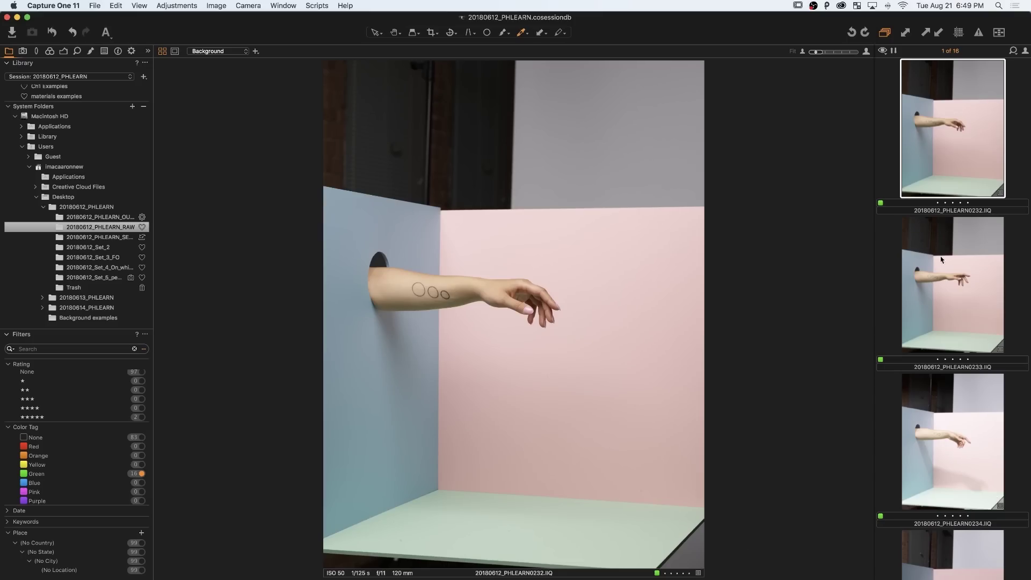
{"action": "left_click", "coordinate": [946, 278]}
{"action": "left_click", "coordinate": [972, 430]}
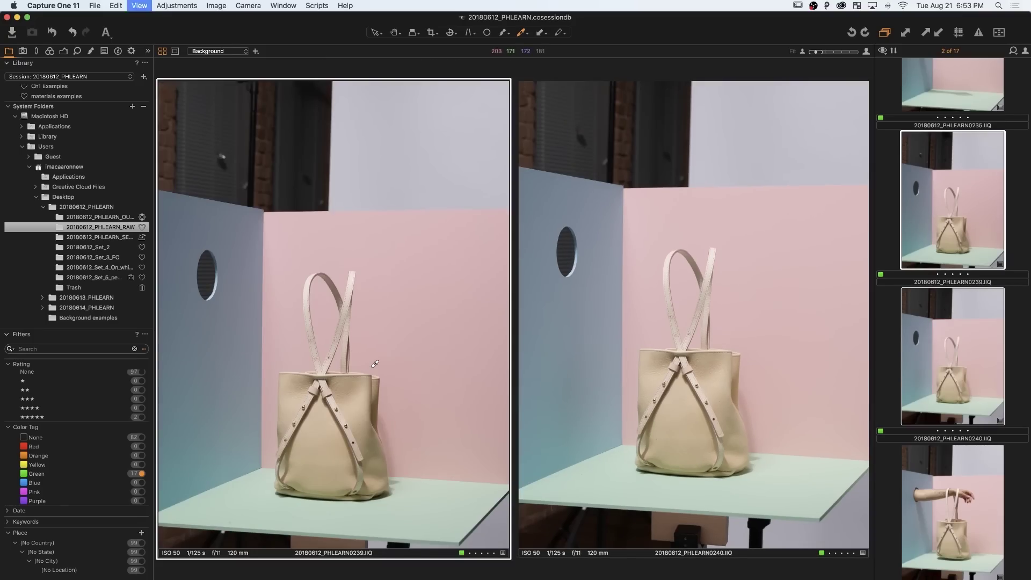
Examine the handbag enlarged and aligned in shots 0239 and 0240, and view shot 0241
{"action": "key", "text": "super+plus"}
{"action": "left_click_drag", "start_coordinate": [373, 419], "coordinate": [380, 330]}
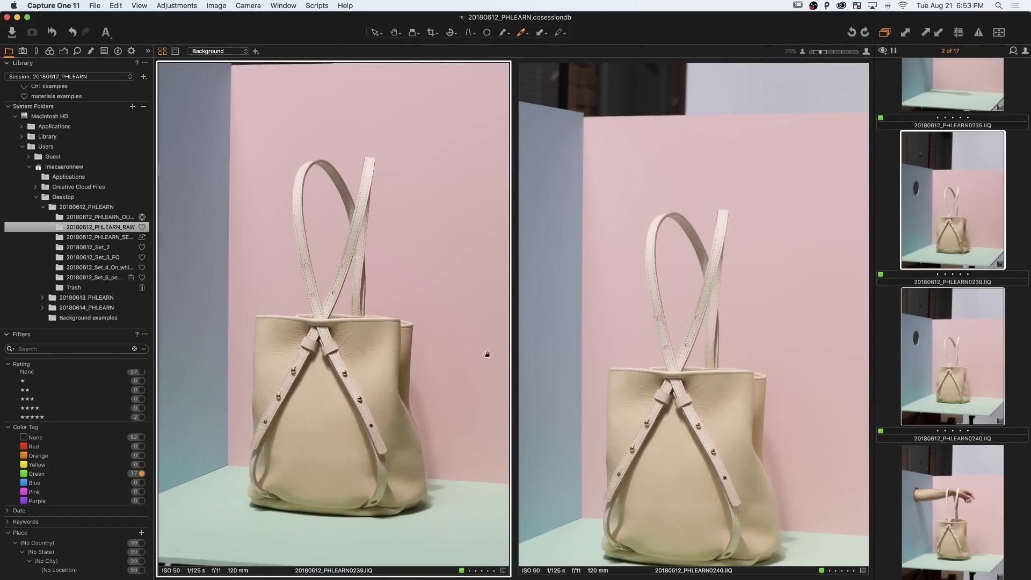
{"action": "left_click_drag", "start_coordinate": [712, 427], "coordinate": [707, 380]}
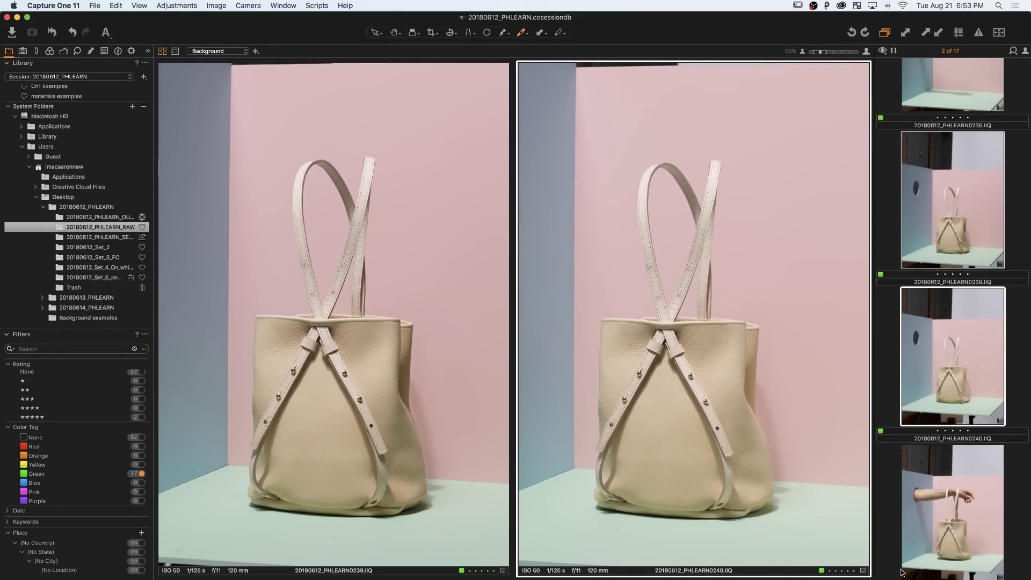
{"action": "left_click", "coordinate": [972, 500]}
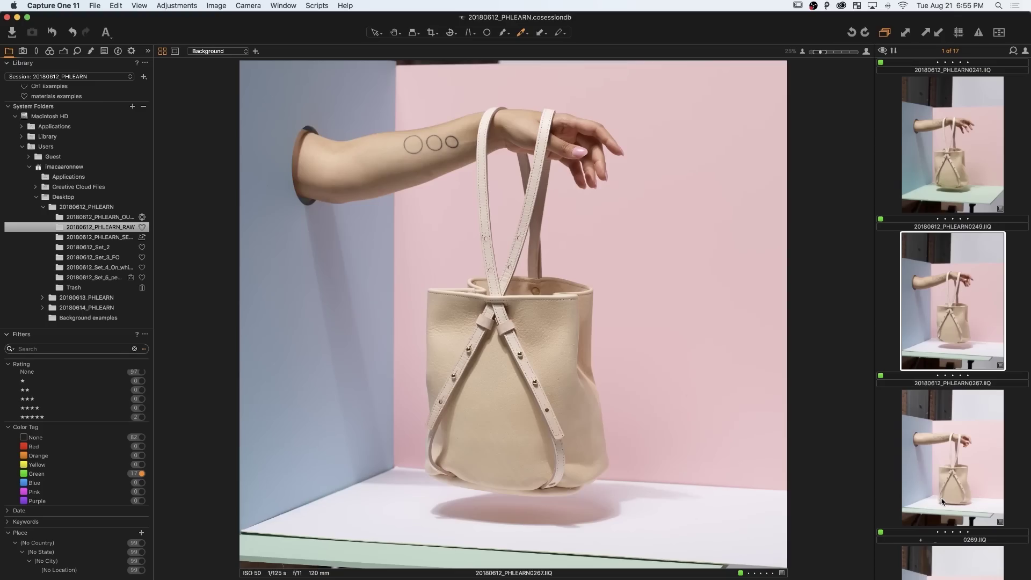
Compare shots 0267 and 0269 side by side, examining the arm, the wall opening and the handbag
{"action": "left_click", "coordinate": [942, 501]}
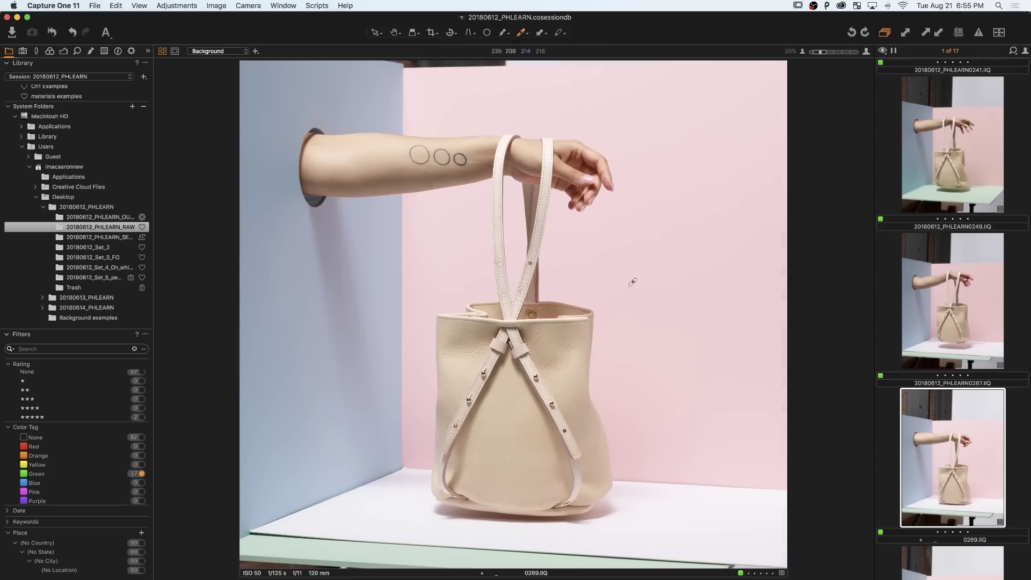
{"action": "left_click", "coordinate": [956, 305], "text": "super"}
{"action": "left_click_drag", "start_coordinate": [308, 293], "coordinate": [409, 294]}
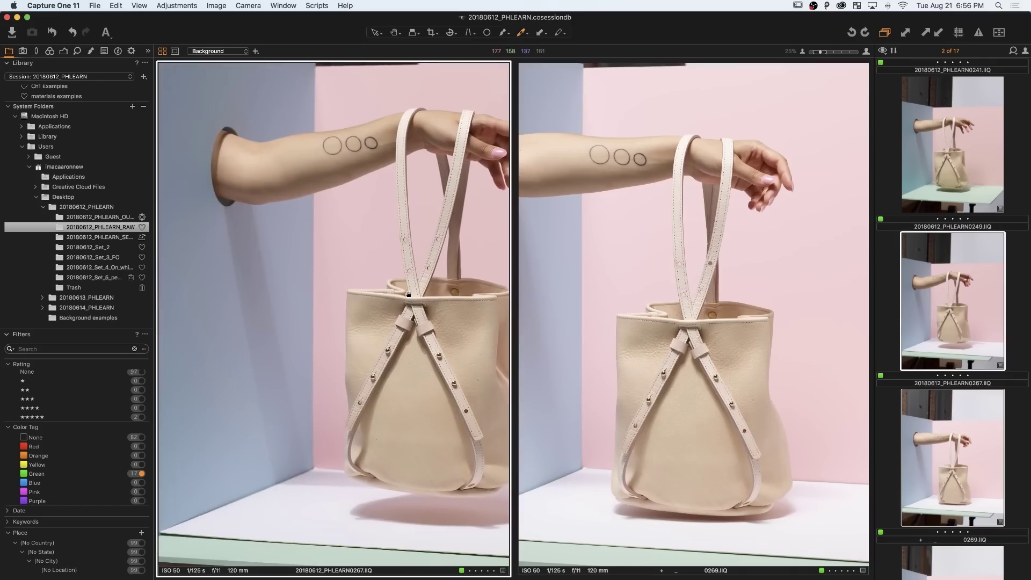
{"action": "left_click_drag", "start_coordinate": [598, 253], "coordinate": [699, 261]}
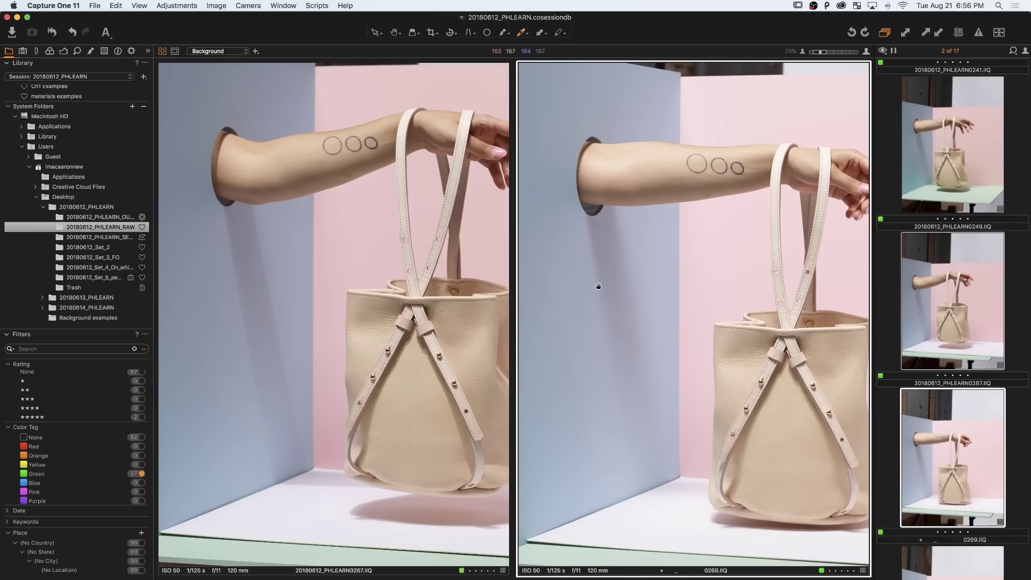
{"action": "left_click_drag", "start_coordinate": [663, 342], "coordinate": [488, 303]}
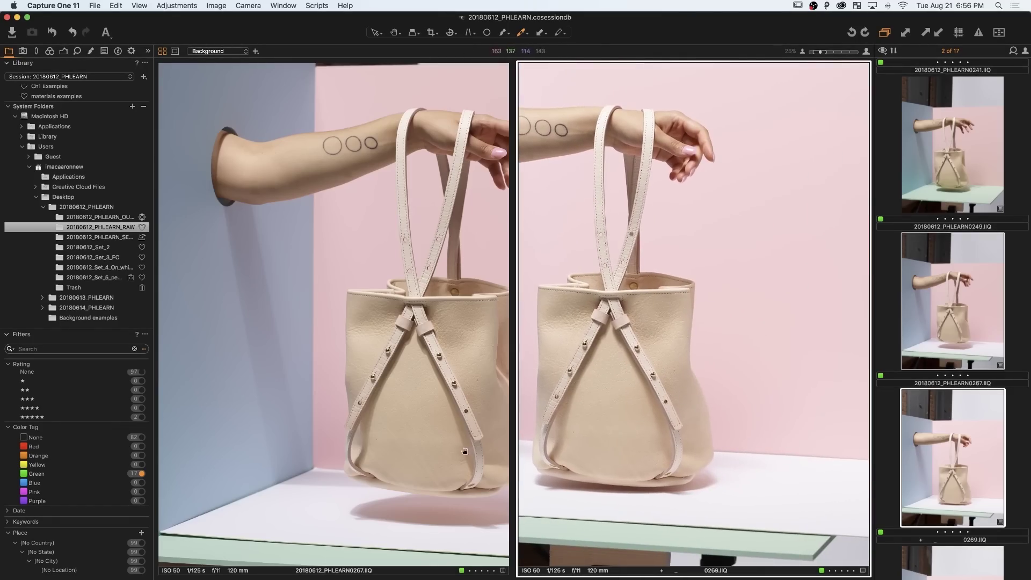
{"action": "left_click_drag", "start_coordinate": [465, 451], "coordinate": [288, 407]}
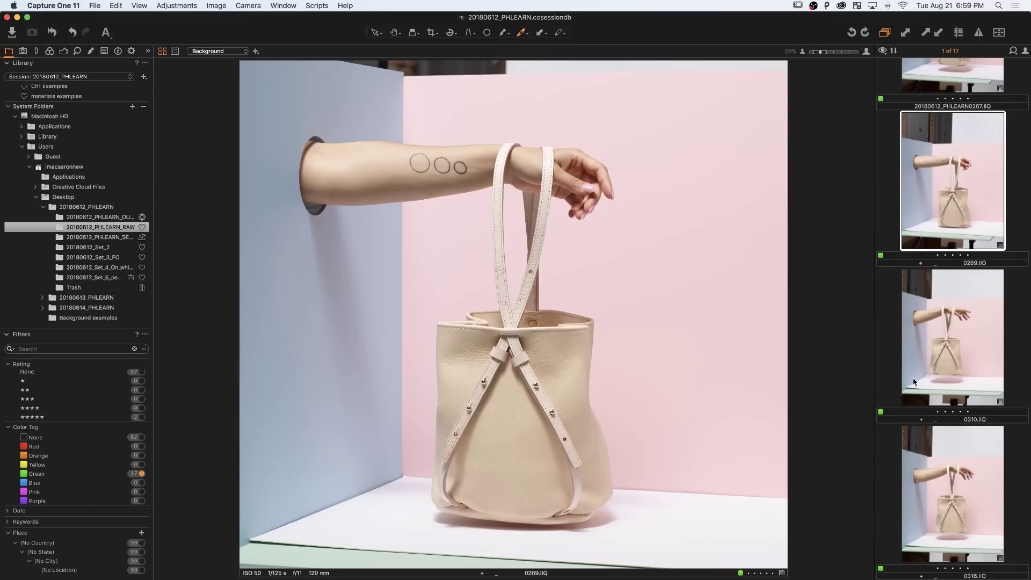
Review shots 0310, 0316, 0321 and 0325 in turn for arm pose, bag position and table surface
{"action": "left_click", "coordinate": [959, 367]}
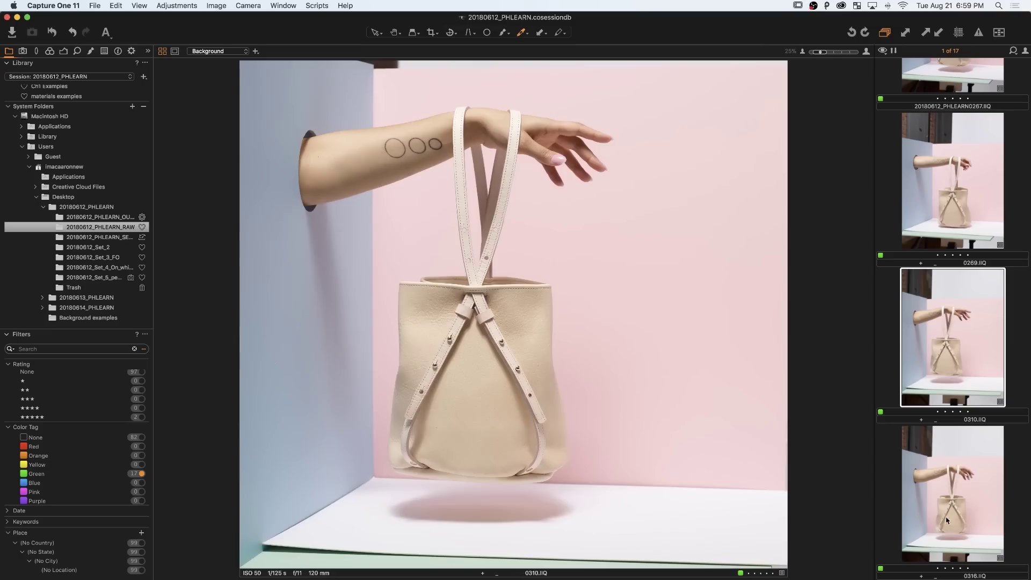
{"action": "scroll", "coordinate": [594, 257], "scroll_direction": "down", "scroll_amount": 2}
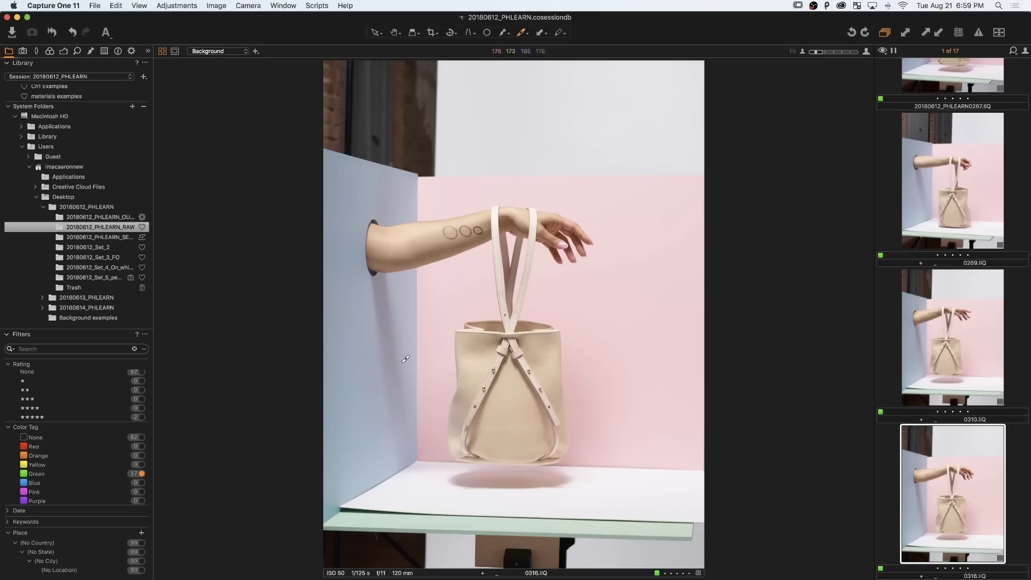
{"action": "scroll", "coordinate": [967, 473], "scroll_direction": "down", "scroll_amount": 5}
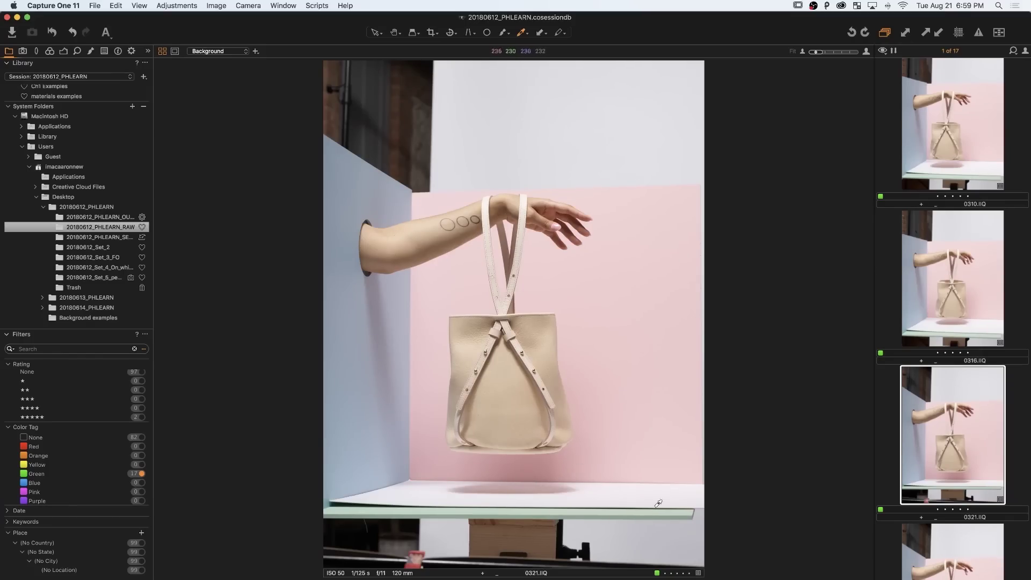
{"action": "scroll", "coordinate": [949, 519], "scroll_direction": "down", "scroll_amount": 3}
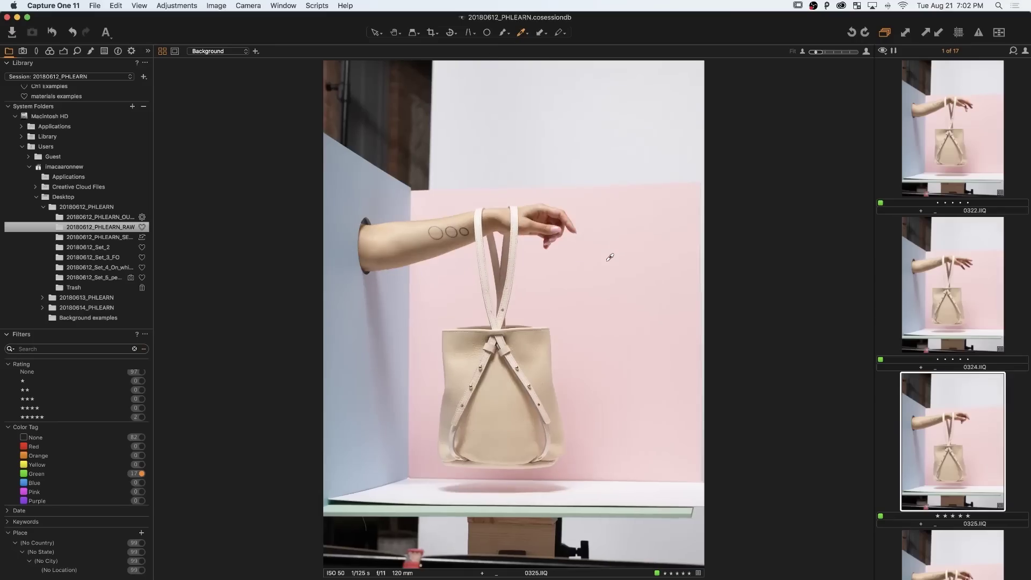
{"action": "key", "text": "Right"}
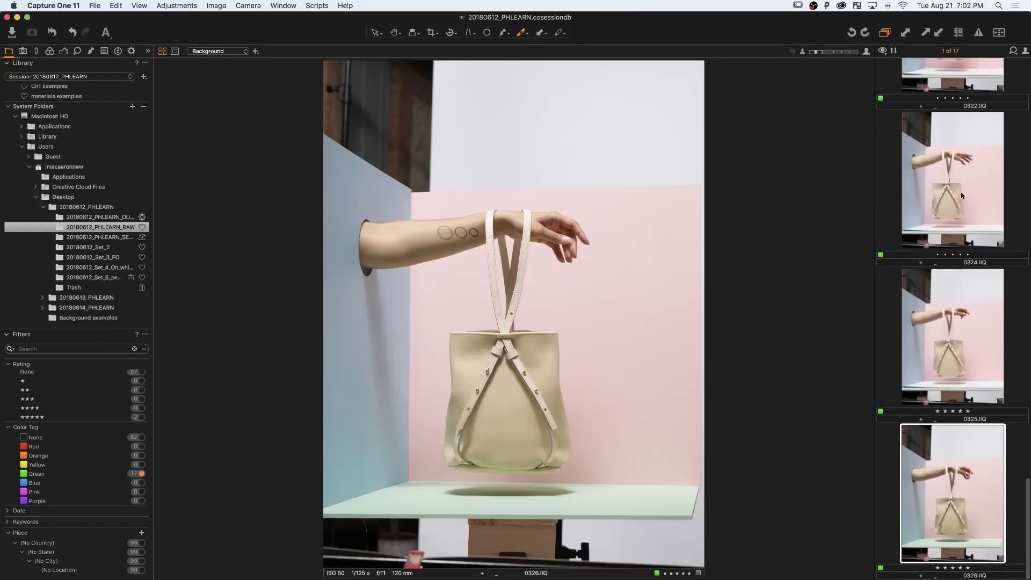
View shots 0326, 0324 and 0316 to compare the green table with the white-covered table
{"action": "left_click", "coordinate": [959, 178]}
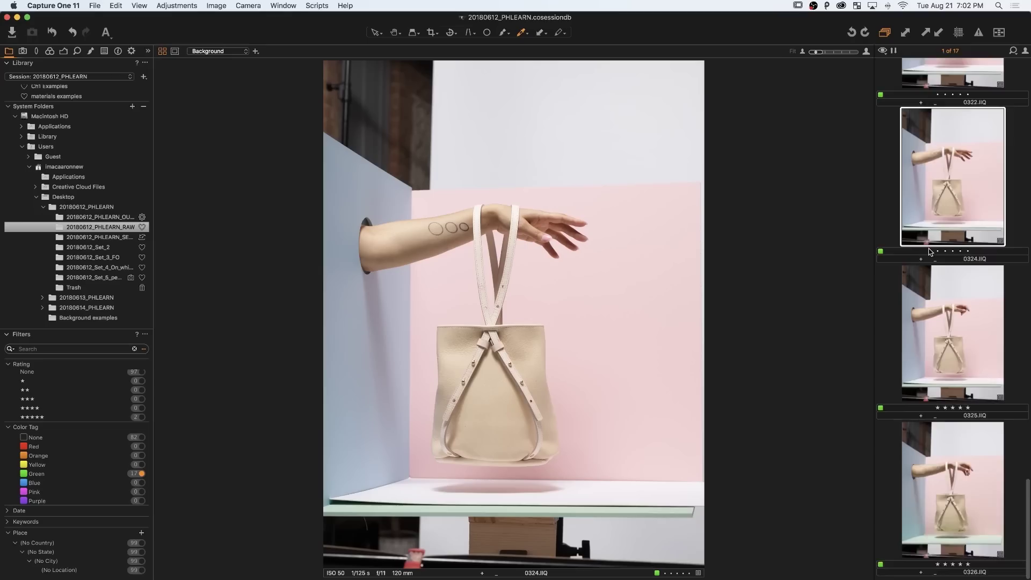
{"action": "scroll", "coordinate": [913, 253], "scroll_direction": "up", "scroll_amount": 9}
{"action": "scroll", "coordinate": [929, 251], "scroll_direction": "up", "scroll_amount": 1}
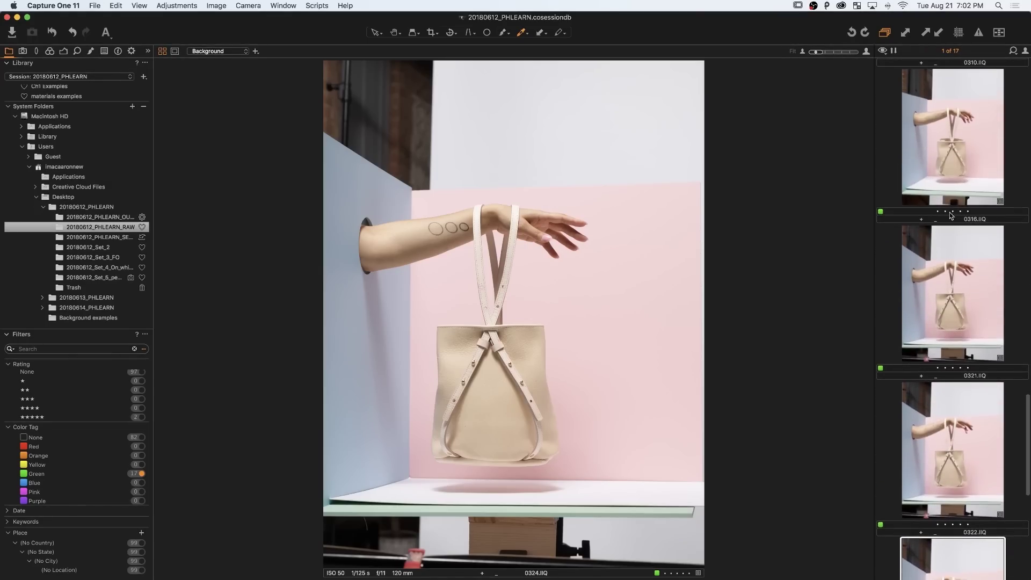
{"action": "left_click", "coordinate": [951, 157], "text": "super"}
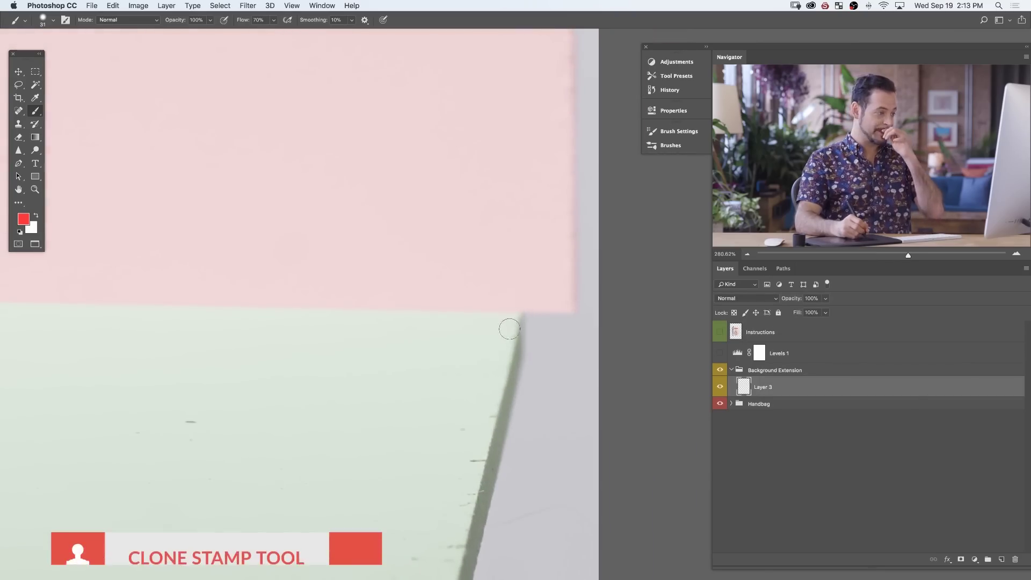
In Photoshop, extend the pink wall and green table to the image's right edge on Layer 3 with the Clone Stamp tool
{"action": "key", "text": "s"}
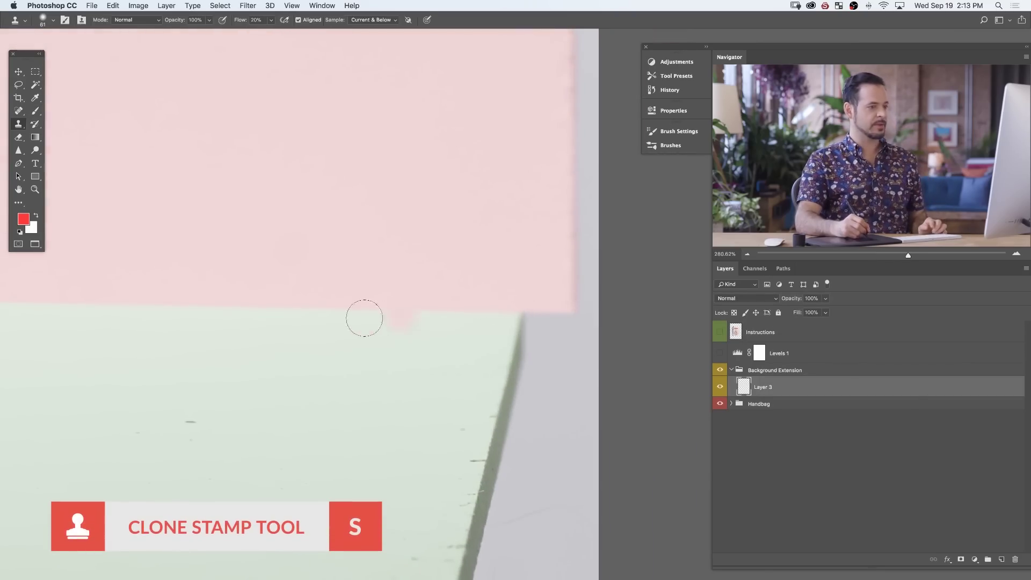
{"action": "left_click_drag", "start_coordinate": [283, 324], "coordinate": [313, 325]}
{"action": "left_click", "coordinate": [232, 311], "text": "alt"}
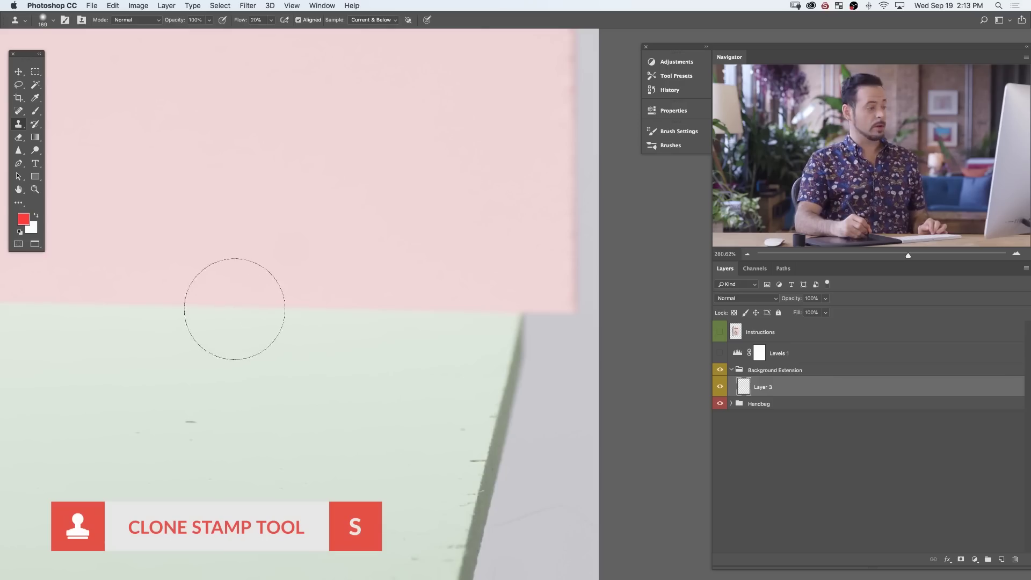
{"action": "left_click", "coordinate": [217, 312], "text": "alt"}
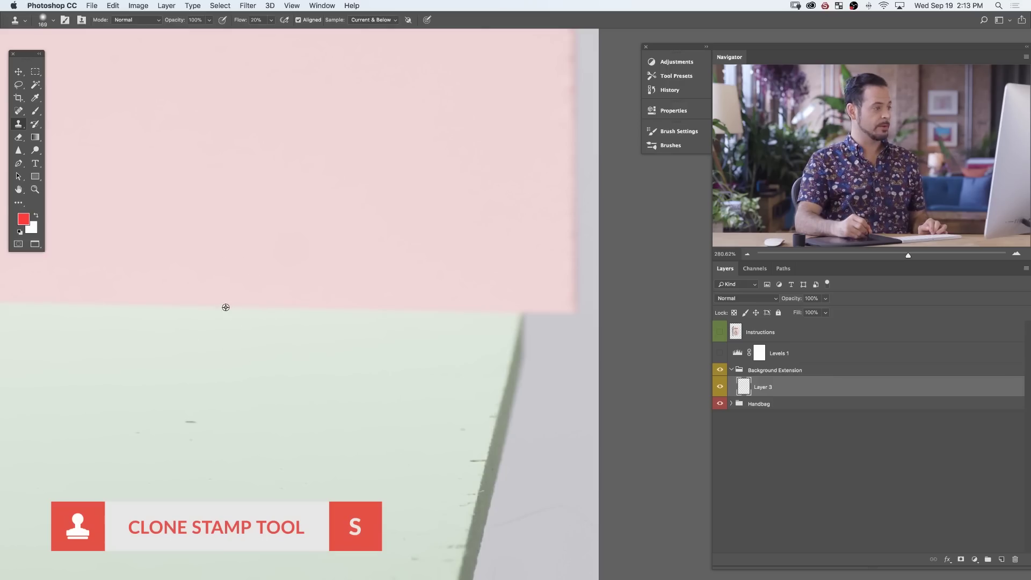
{"action": "left_click", "coordinate": [226, 307], "text": "alt"}
{"action": "mouse_move", "coordinate": [529, 319]}
{"action": "left_mouse_down"}
{"action": "mouse_move", "coordinate": [566, 318]}
{"action": "mouse_move", "coordinate": [548, 323]}
{"action": "mouse_move", "coordinate": [558, 327]}
{"action": "mouse_move", "coordinate": [515, 393]}
{"action": "mouse_move", "coordinate": [517, 404]}
{"action": "mouse_move", "coordinate": [516, 347]}
{"action": "mouse_move", "coordinate": [536, 337]}
{"action": "mouse_move", "coordinate": [545, 348]}
{"action": "mouse_move", "coordinate": [580, 344]}
{"action": "mouse_move", "coordinate": [554, 403]}
{"action": "mouse_move", "coordinate": [526, 428]}
{"action": "mouse_move", "coordinate": [530, 405]}
{"action": "mouse_move", "coordinate": [512, 409]}
{"action": "mouse_move", "coordinate": [483, 487]}
{"action": "mouse_move", "coordinate": [468, 466]}
{"action": "mouse_move", "coordinate": [483, 424]}
{"action": "mouse_move", "coordinate": [481, 460]}
{"action": "mouse_move", "coordinate": [531, 479]}
{"action": "mouse_move", "coordinate": [584, 479]}
{"action": "mouse_move", "coordinate": [566, 454]}
{"action": "mouse_move", "coordinate": [527, 449]}
{"action": "mouse_move", "coordinate": [509, 460]}
{"action": "left_mouse_up"}
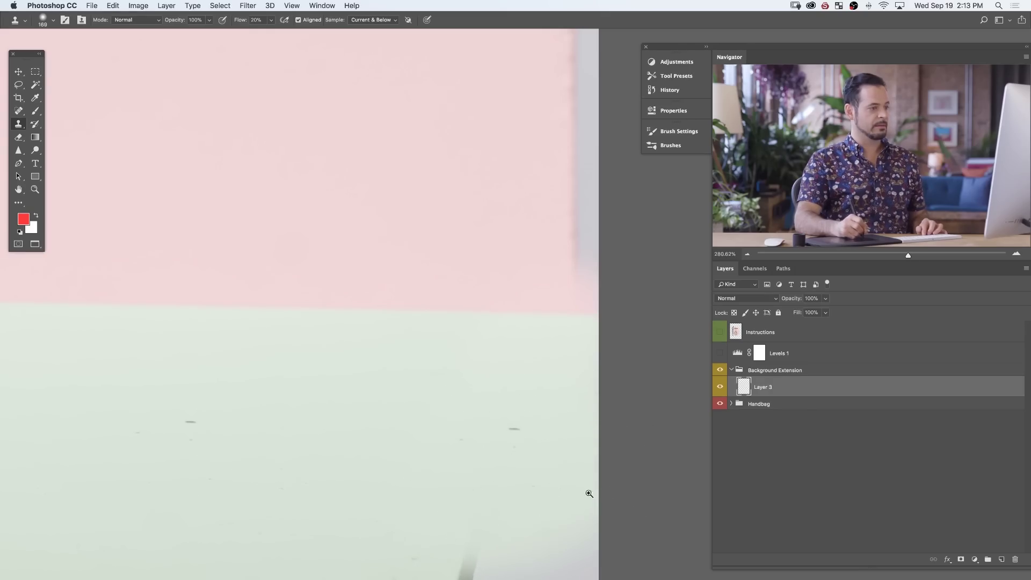
{"action": "left_click_drag", "start_coordinate": [585, 492], "coordinate": [538, 515]}
{"action": "mouse_move", "coordinate": [545, 547]}
{"action": "left_mouse_down"}
{"action": "mouse_move", "coordinate": [539, 341]}
{"action": "mouse_move", "coordinate": [564, 337]}
{"action": "mouse_move", "coordinate": [483, 364]}
{"action": "mouse_move", "coordinate": [535, 378]}
{"action": "mouse_move", "coordinate": [563, 357]}
{"action": "mouse_move", "coordinate": [525, 403]}
{"action": "mouse_move", "coordinate": [542, 413]}
{"action": "mouse_move", "coordinate": [530, 401]}
{"action": "left_mouse_up"}
{"action": "left_click_drag", "start_coordinate": [576, 271], "coordinate": [576, 160]}
Clone the pink wall over the pale strip along the image's right edge, up to the wall's upper corner
{"action": "scroll", "coordinate": [572, 126], "scroll_direction": "up", "scroll_amount": 10}
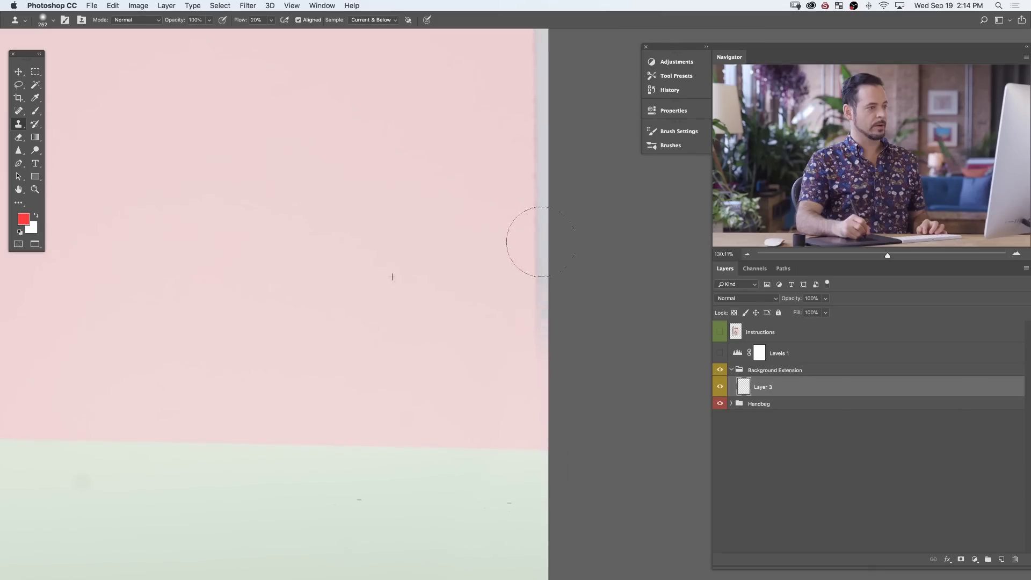
{"action": "scroll", "coordinate": [538, 127], "scroll_direction": "up", "scroll_amount": 5}
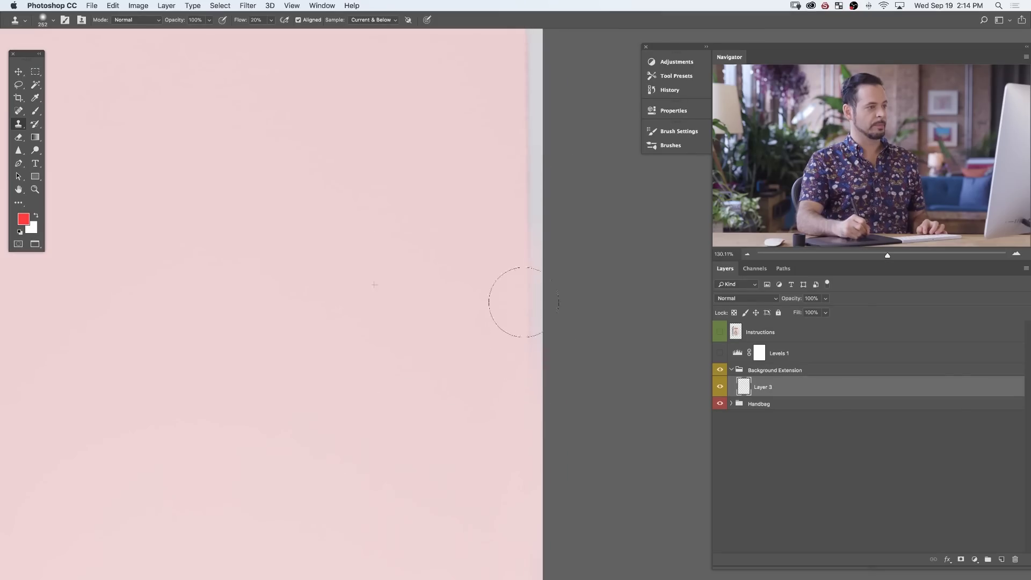
{"action": "left_click_drag", "start_coordinate": [526, 312], "coordinate": [518, 274]}
{"action": "left_click_drag", "start_coordinate": [477, 218], "coordinate": [484, 487]}
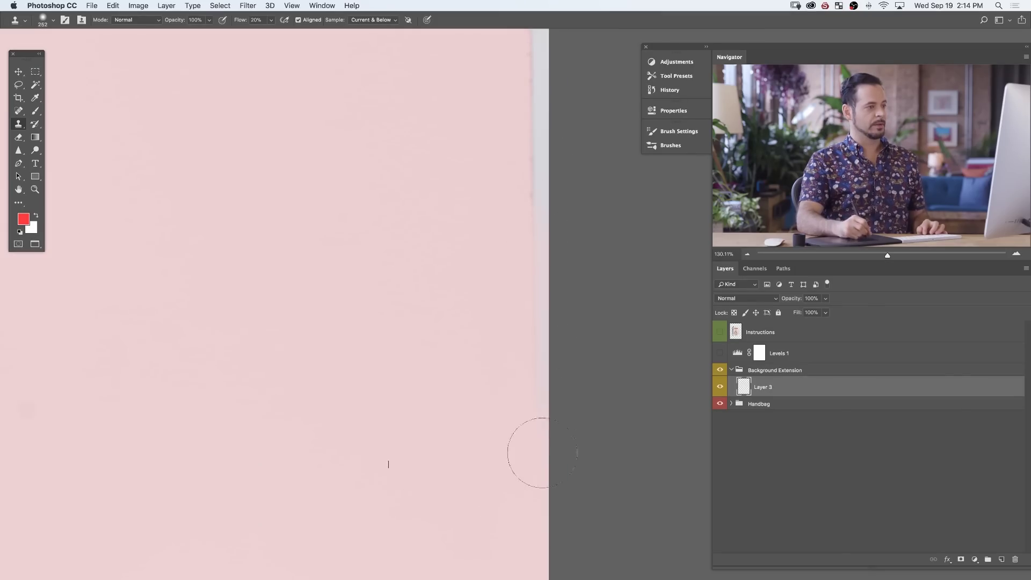
{"action": "scroll", "coordinate": [551, 303], "scroll_direction": "right", "scroll_amount": 3}
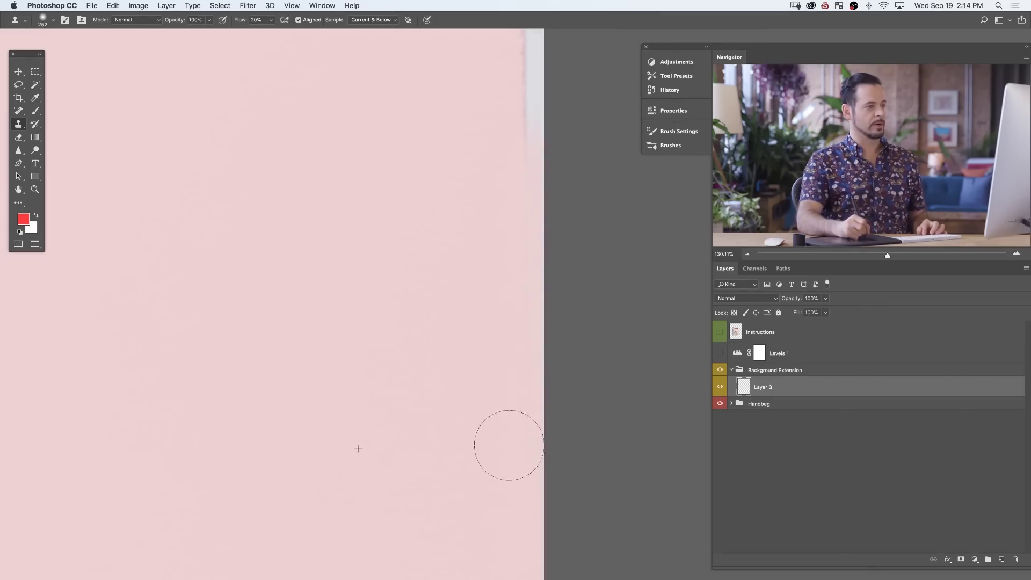
{"action": "mouse_move", "coordinate": [518, 183]}
{"action": "left_mouse_down"}
{"action": "mouse_move", "coordinate": [479, 309]}
{"action": "mouse_move", "coordinate": [441, 322]}
{"action": "left_mouse_up"}
{"action": "left_click_drag", "start_coordinate": [453, 408], "coordinate": [467, 527]}
{"action": "mouse_move", "coordinate": [440, 349]}
{"action": "left_mouse_down"}
{"action": "mouse_move", "coordinate": [460, 351]}
{"action": "mouse_move", "coordinate": [494, 299]}
{"action": "left_mouse_up"}
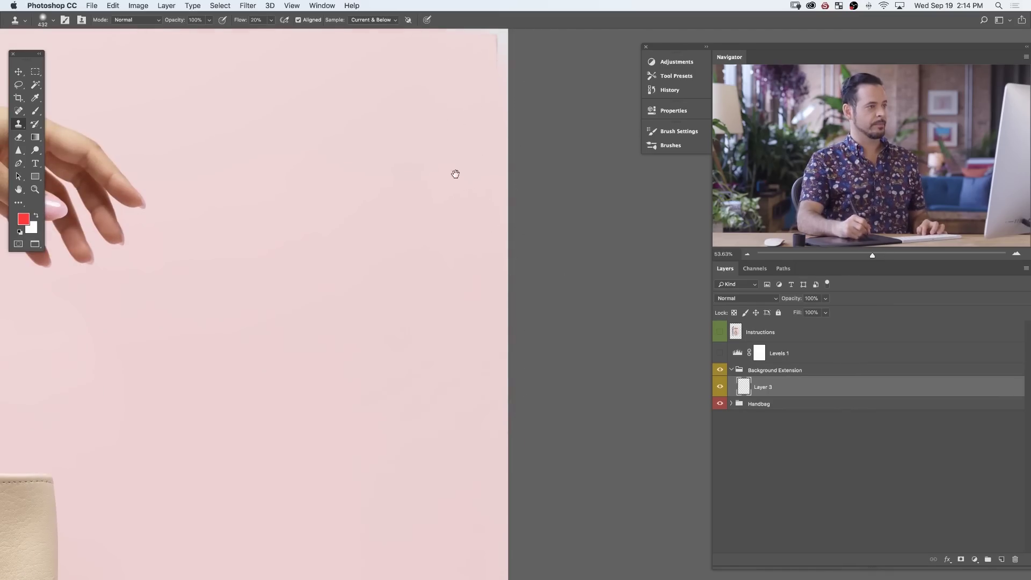
{"action": "scroll", "coordinate": [455, 173], "scroll_direction": "up", "scroll_amount": 5}
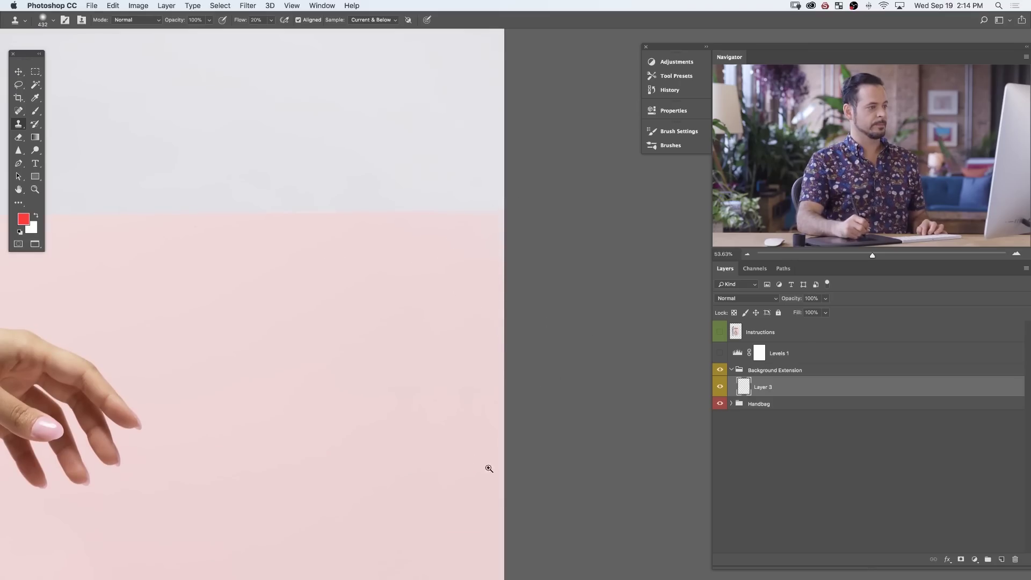
Toggle Layer 3's visibility to compare the set before and after the background extension, leaving the layer visible
{"action": "scroll", "coordinate": [489, 468], "scroll_direction": "down", "scroll_amount": 5}
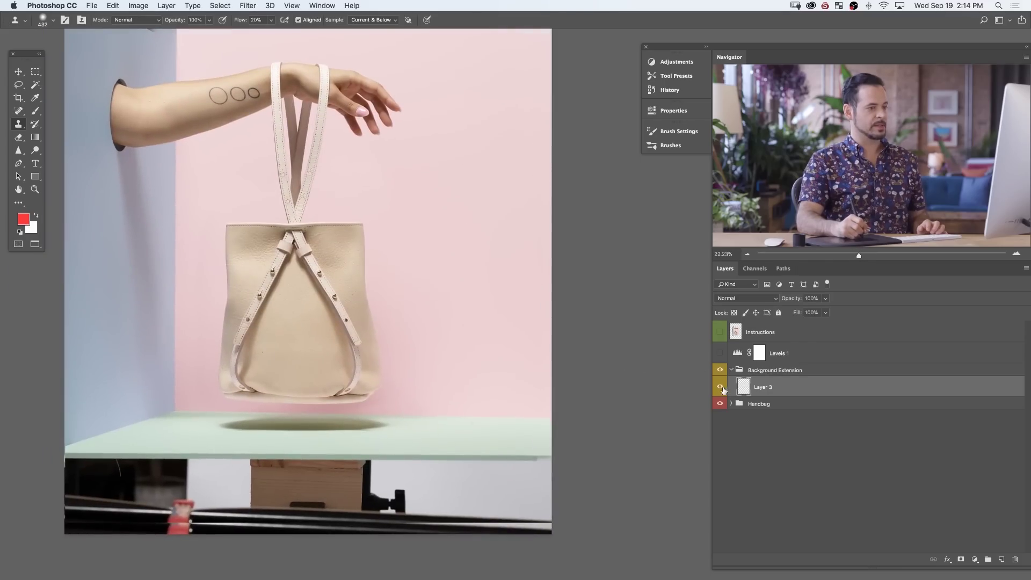
{"action": "left_click", "coordinate": [722, 387]}
{"action": "left_click", "coordinate": [719, 390]}
{"action": "left_click", "coordinate": [718, 390]}
{"action": "left_click", "coordinate": [717, 391]}
{"action": "left_click", "coordinate": [718, 391]}
{"action": "left_click", "coordinate": [718, 391]}
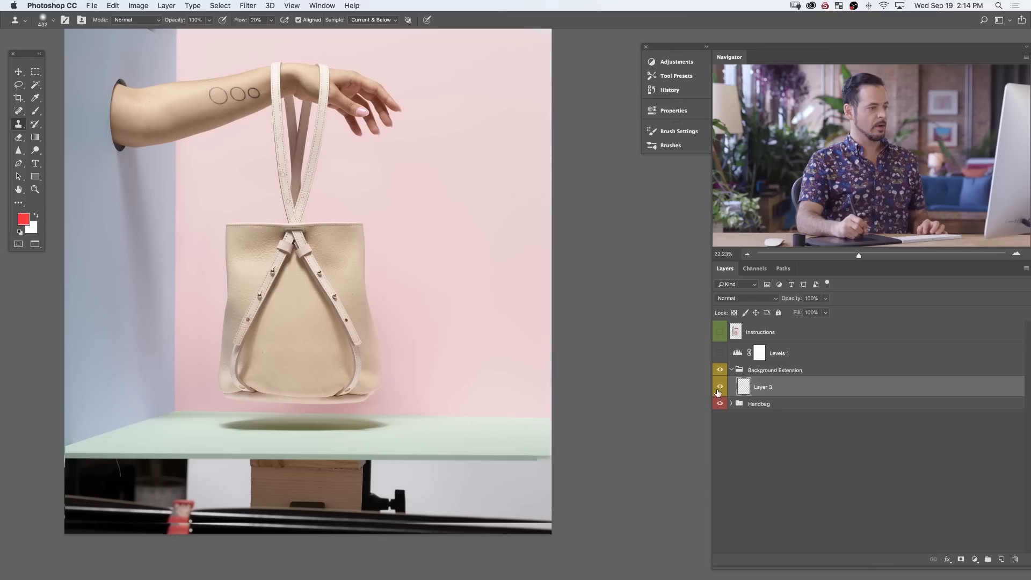
{"action": "left_click_drag", "start_coordinate": [450, 481], "coordinate": [456, 472]}
{"action": "left_click_drag", "start_coordinate": [459, 458], "coordinate": [558, 404]}
{"action": "left_click", "coordinate": [720, 383]}
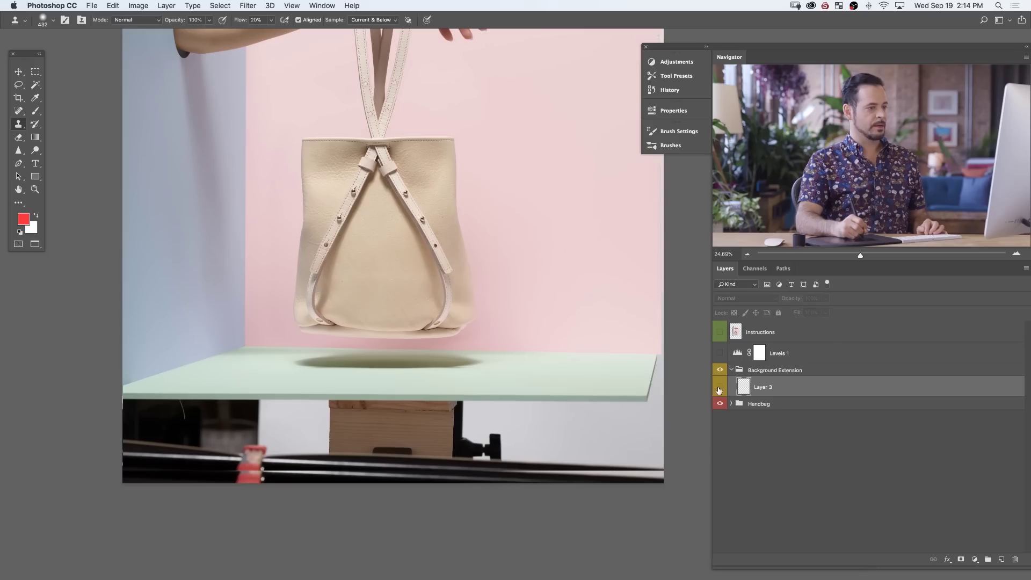
{"action": "left_click", "coordinate": [720, 385]}
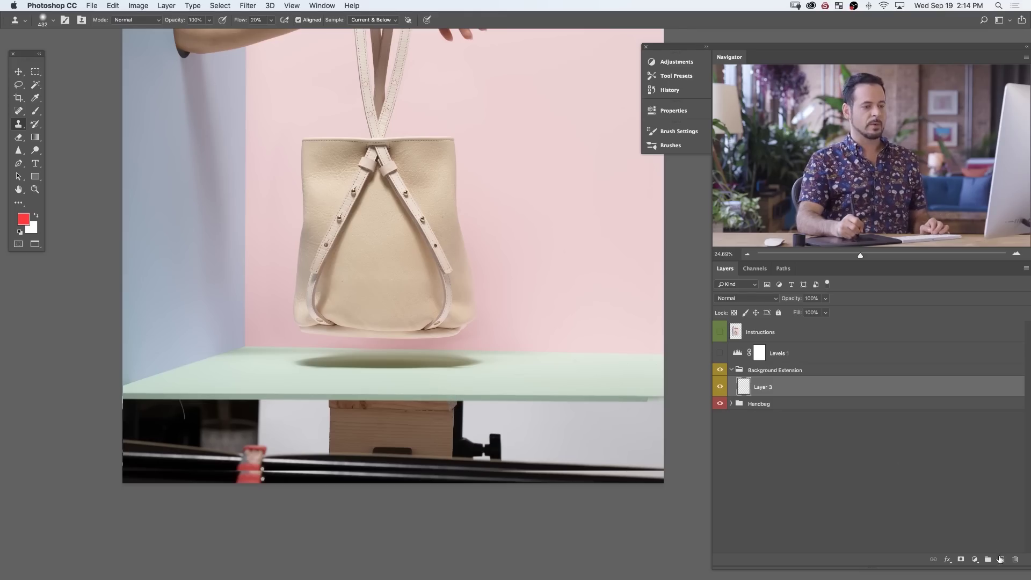
On a new layer in the Background Extension group, brush sampled table green over everything below the table, down to the image's bottom edge
{"action": "left_click", "coordinate": [1000, 559]}
{"action": "key", "text": "b"}
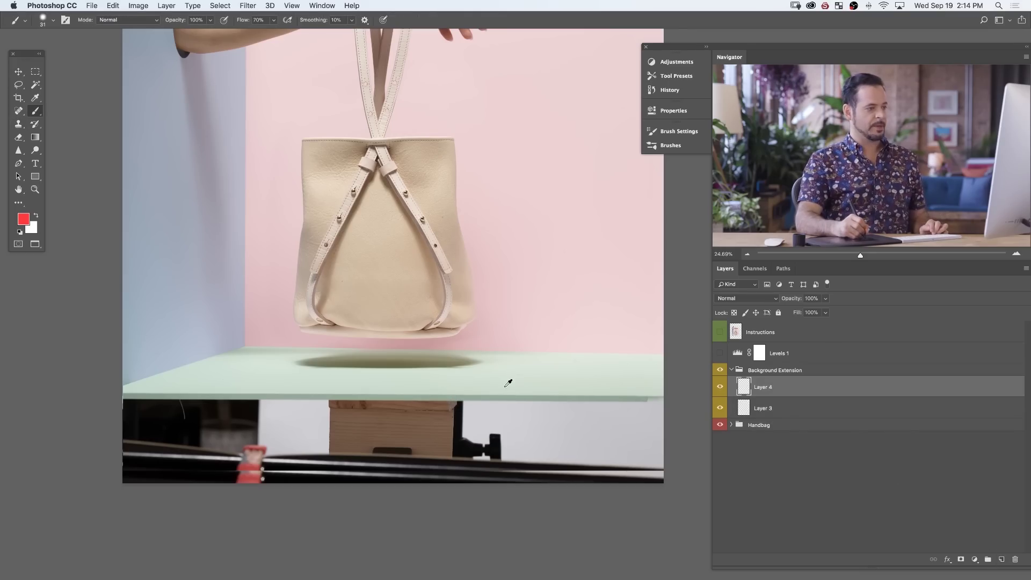
{"action": "left_click", "coordinate": [508, 383], "text": "alt"}
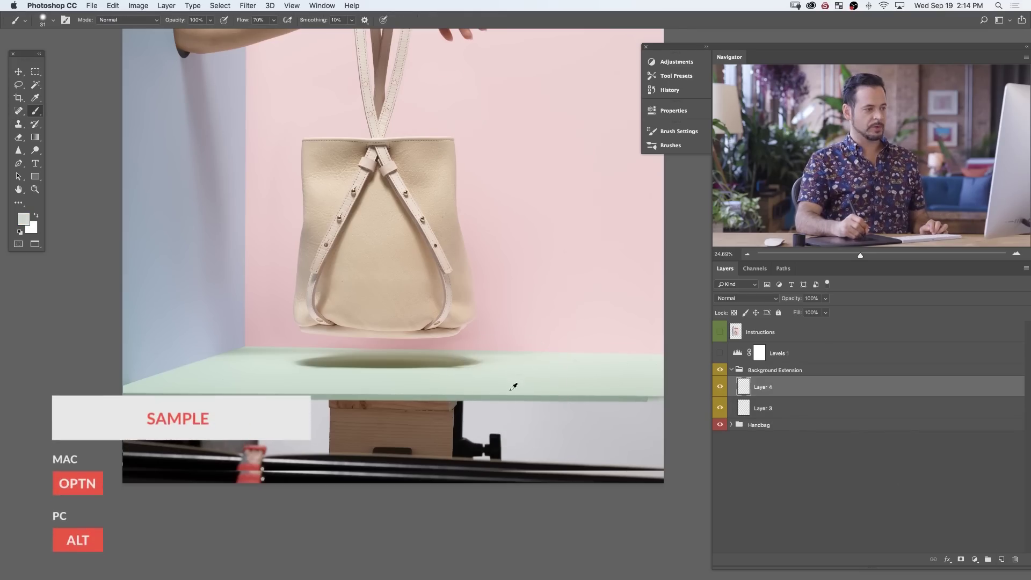
{"action": "mouse_move", "coordinate": [508, 391]}
{"action": "left_mouse_down"}
{"action": "mouse_move", "coordinate": [682, 407]}
{"action": "mouse_move", "coordinate": [509, 412]}
{"action": "left_mouse_up"}
{"action": "left_click", "coordinate": [528, 390], "text": "alt"}
{"action": "left_click_drag", "start_coordinate": [594, 400], "coordinate": [377, 409]}
{"action": "mouse_move", "coordinate": [212, 406]}
{"action": "left_mouse_down"}
{"action": "mouse_move", "coordinate": [155, 417]}
{"action": "mouse_move", "coordinate": [194, 404]}
{"action": "left_mouse_up"}
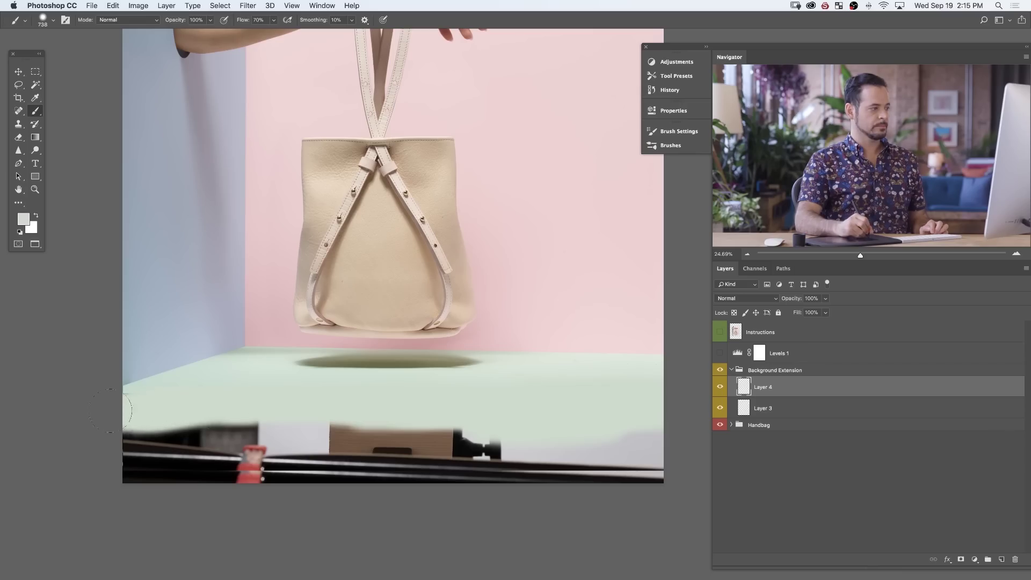
{"action": "mouse_move", "coordinate": [135, 424]}
{"action": "left_mouse_down"}
{"action": "mouse_move", "coordinate": [204, 461]}
{"action": "mouse_move", "coordinate": [301, 462]}
{"action": "mouse_move", "coordinate": [118, 503]}
{"action": "mouse_move", "coordinate": [207, 476]}
{"action": "mouse_move", "coordinate": [356, 472]}
{"action": "mouse_move", "coordinate": [554, 435]}
{"action": "mouse_move", "coordinate": [682, 446]}
{"action": "mouse_move", "coordinate": [629, 497]}
{"action": "left_mouse_up"}
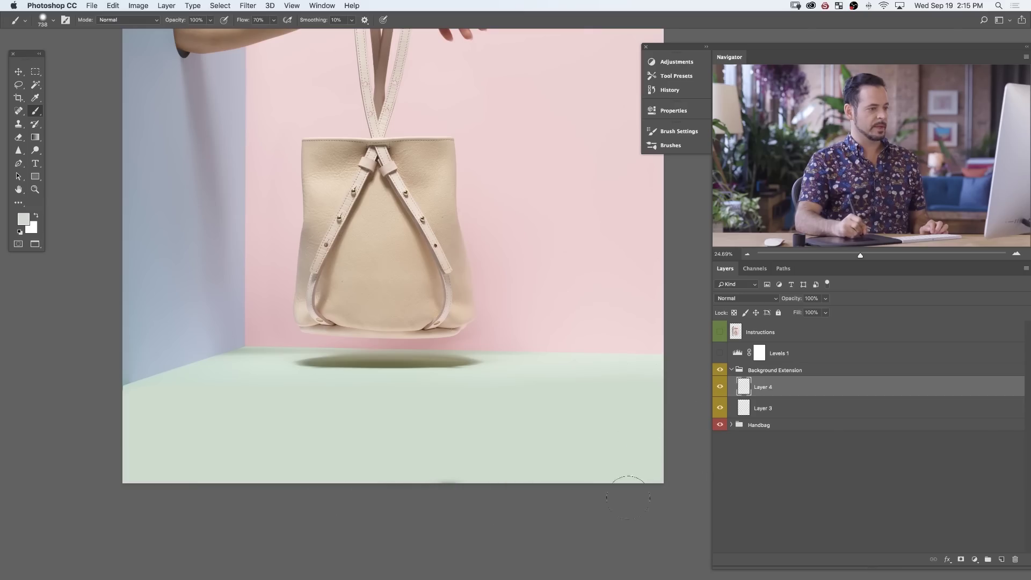
Blend lighter green sampled from the table across Layer 4 with a larger brush, checking the tonal transition with Levels 1 on and off
{"action": "left_click", "coordinate": [719, 353]}
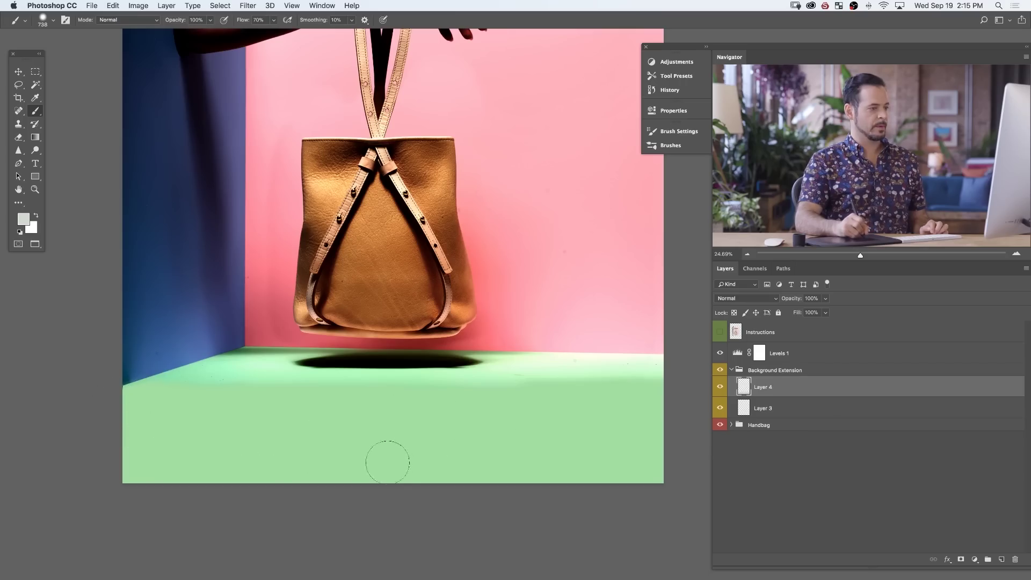
{"action": "left_click", "coordinate": [720, 353]}
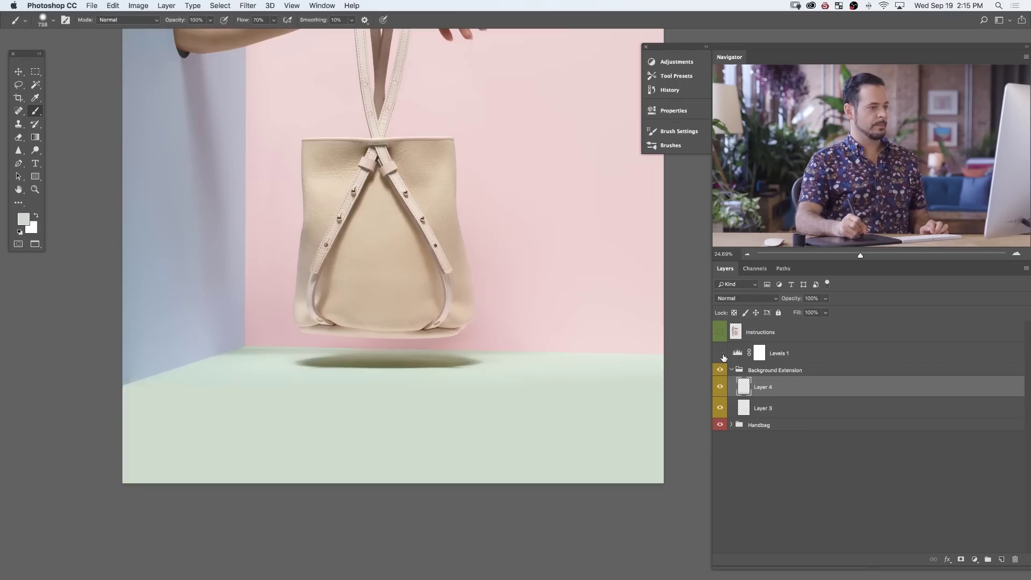
{"action": "left_click", "coordinate": [509, 374], "text": "alt"}
{"action": "left_click_drag", "start_coordinate": [530, 436], "coordinate": [545, 430]}
{"action": "left_click_drag", "start_coordinate": [478, 405], "coordinate": [516, 324]}
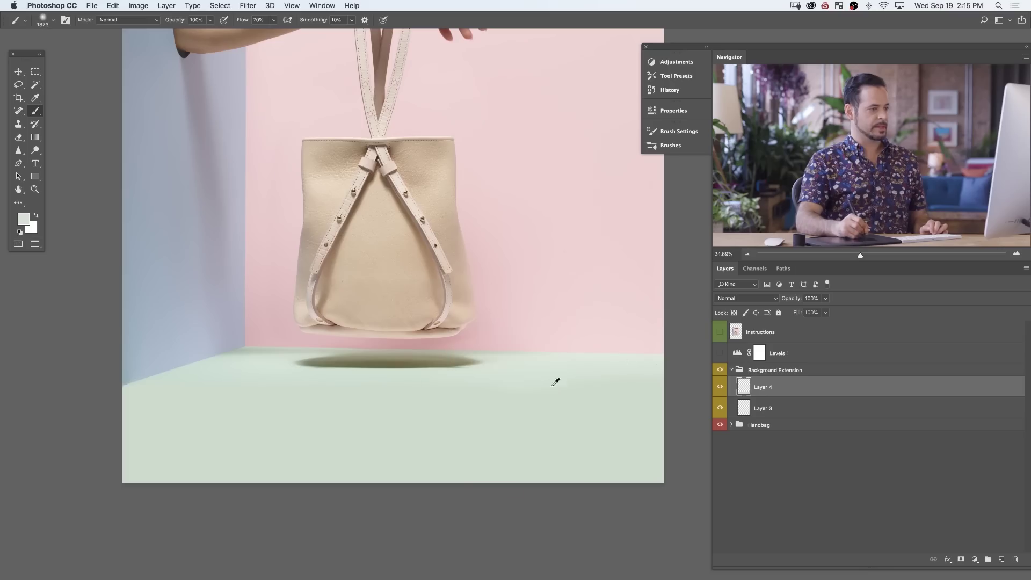
{"action": "left_click", "coordinate": [721, 353]}
{"action": "left_click_drag", "start_coordinate": [528, 368], "coordinate": [556, 408]}
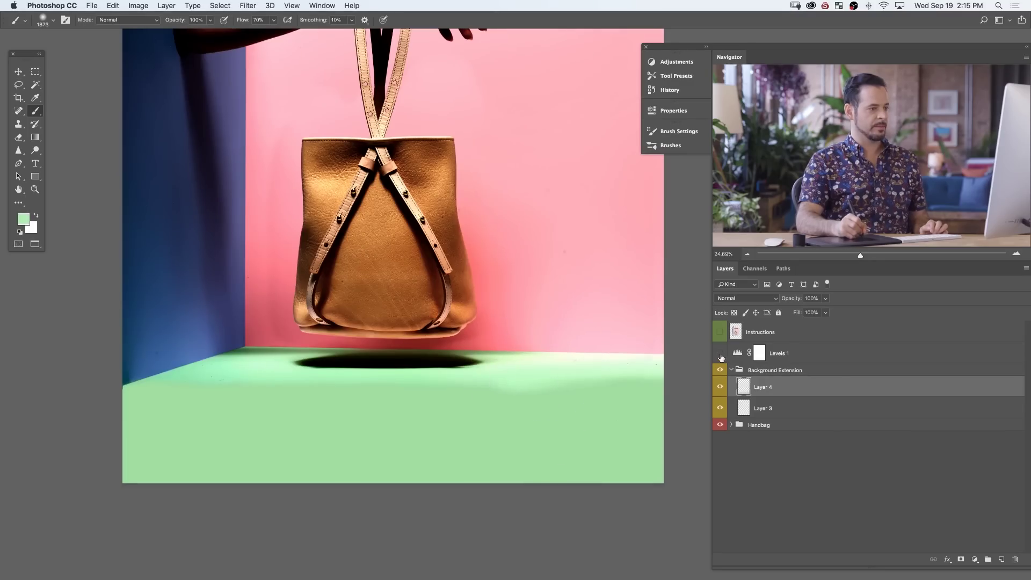
{"action": "left_click", "coordinate": [720, 352]}
{"action": "left_click_drag", "start_coordinate": [527, 362], "coordinate": [525, 370]}
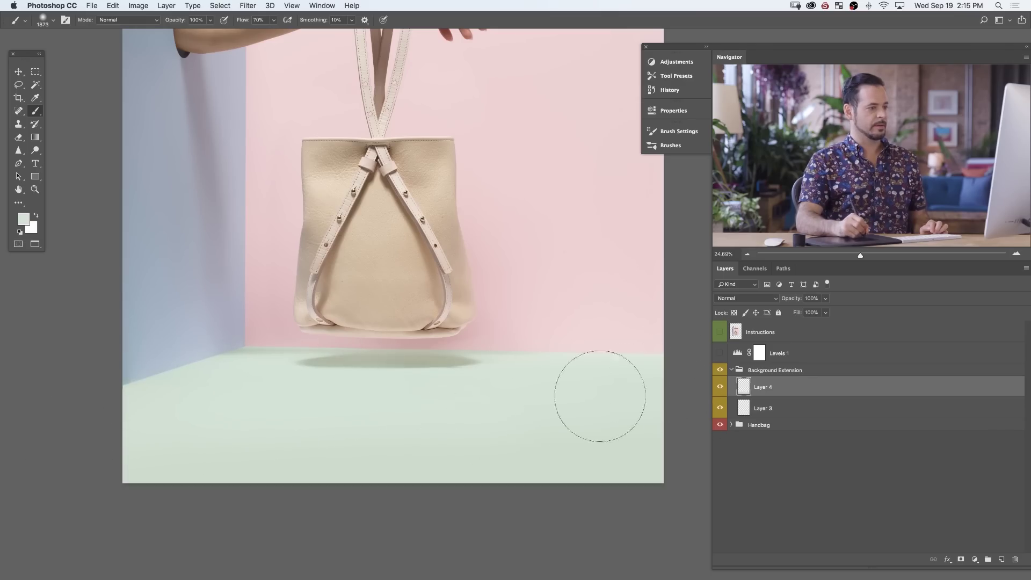
Check the table blend with Levels 1 shown and with Layer 4 hidden, leaving Levels 1 off and Layer 4 visible
{"action": "left_click", "coordinate": [720, 353]}
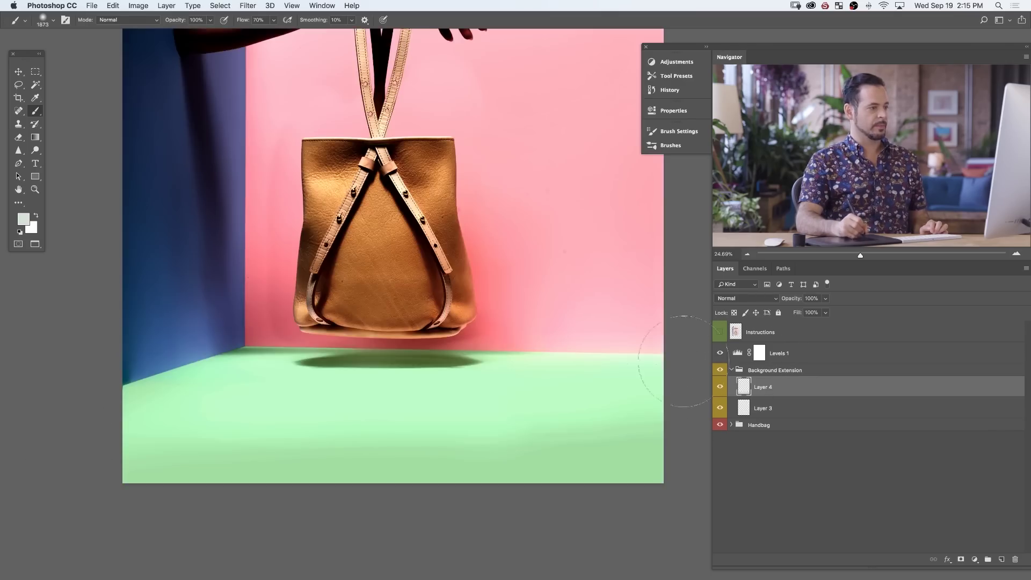
{"action": "left_click", "coordinate": [720, 353]}
{"action": "left_click", "coordinate": [720, 387]}
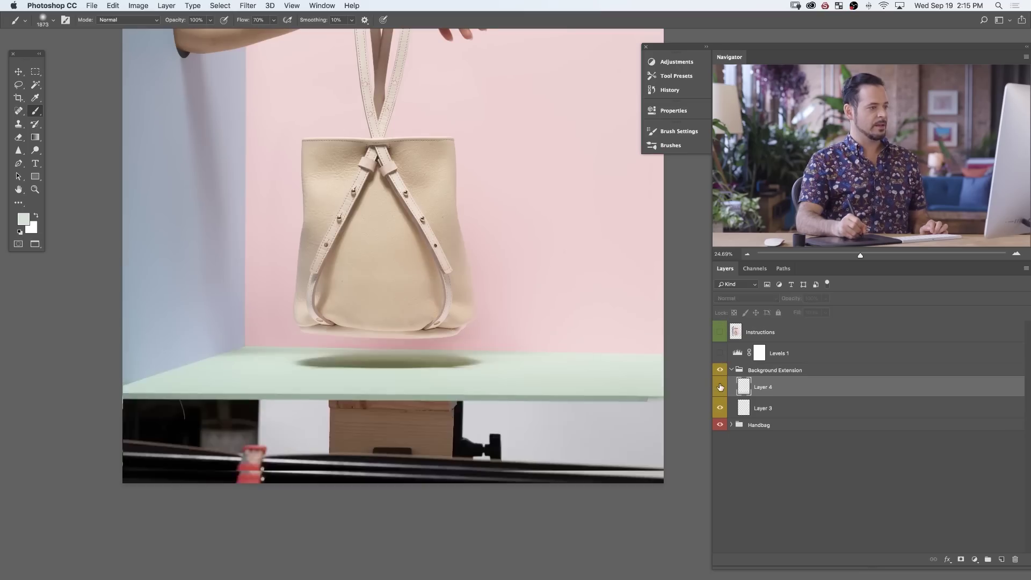
{"action": "left_click", "coordinate": [720, 386]}
{"action": "left_click", "coordinate": [720, 386]}
{"action": "left_click", "coordinate": [720, 386]}
{"action": "left_click", "coordinate": [720, 386]}
{"action": "left_click", "coordinate": [720, 386]}
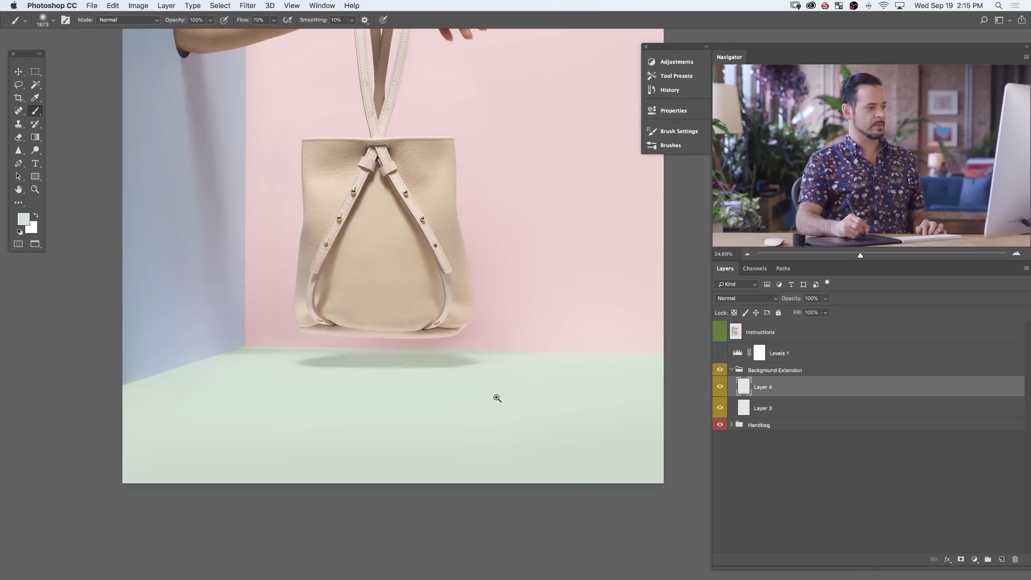
{"action": "left_click_drag", "start_coordinate": [503, 398], "coordinate": [485, 430]}
{"action": "left_click", "coordinate": [720, 386]}
{"action": "left_click", "coordinate": [720, 386]}
{"action": "left_click", "coordinate": [720, 386]}
{"action": "left_click", "coordinate": [720, 387]}
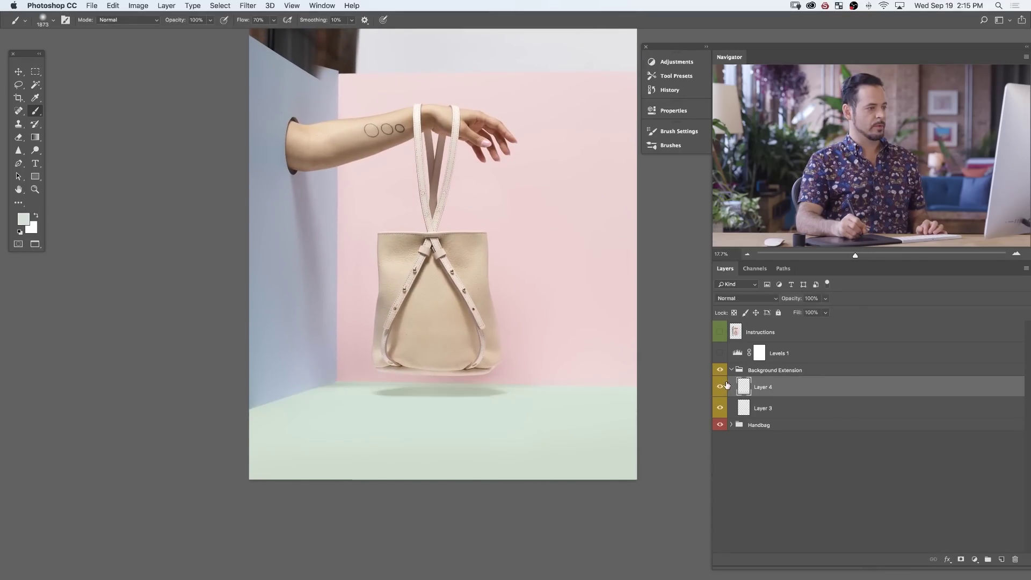
{"action": "left_click", "coordinate": [720, 386]}
{"action": "left_click", "coordinate": [720, 387]}
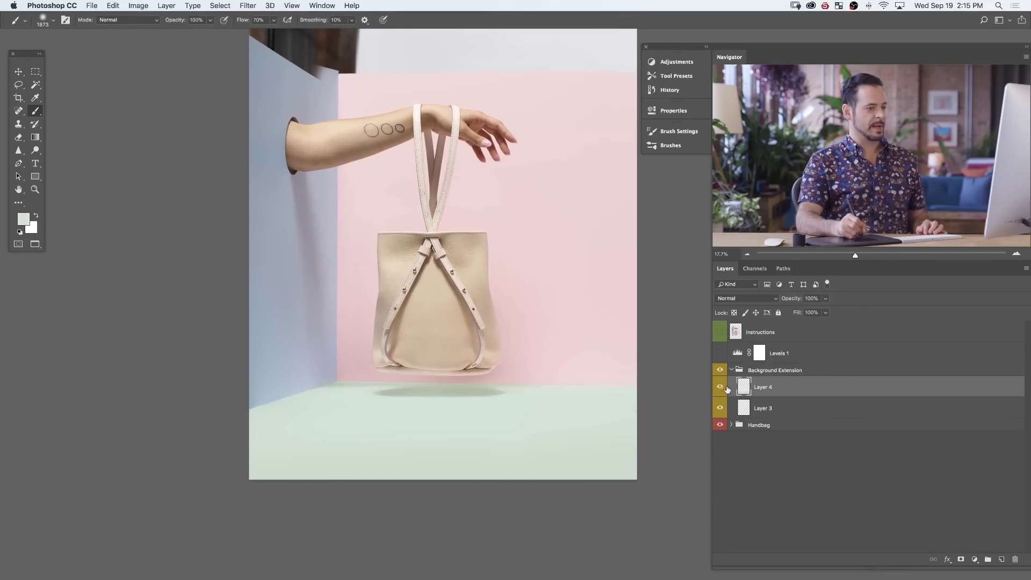
Add a layer mask to Layer 4 and paint black on it to bring back the bag's shadow on the table
{"action": "left_click", "coordinate": [961, 560]}
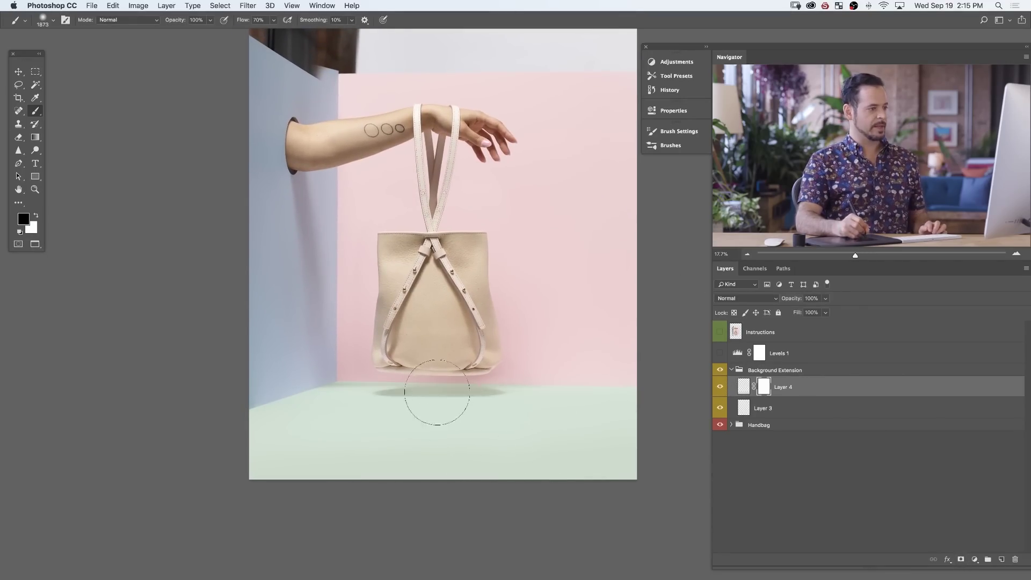
{"action": "left_click_drag", "start_coordinate": [455, 396], "coordinate": [433, 395]}
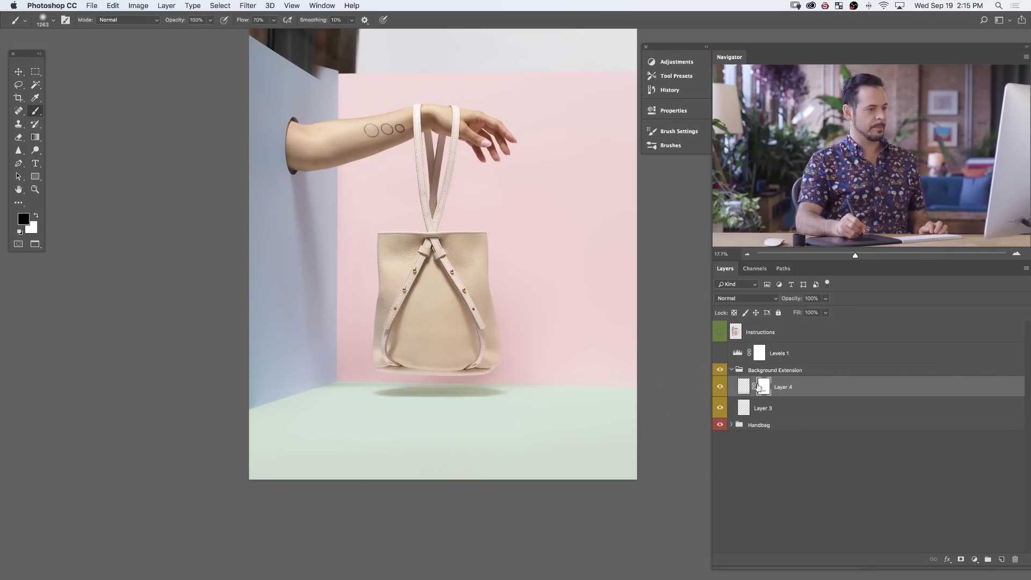
Toggle Layer 4's visibility to compare the original table edge with the painted extension, leaving the layer visible
{"action": "left_click", "coordinate": [721, 388]}
{"action": "left_click", "coordinate": [721, 387]}
{"action": "left_click", "coordinate": [723, 387]}
{"action": "left_click", "coordinate": [720, 387]}
{"action": "left_click", "coordinate": [720, 387]}
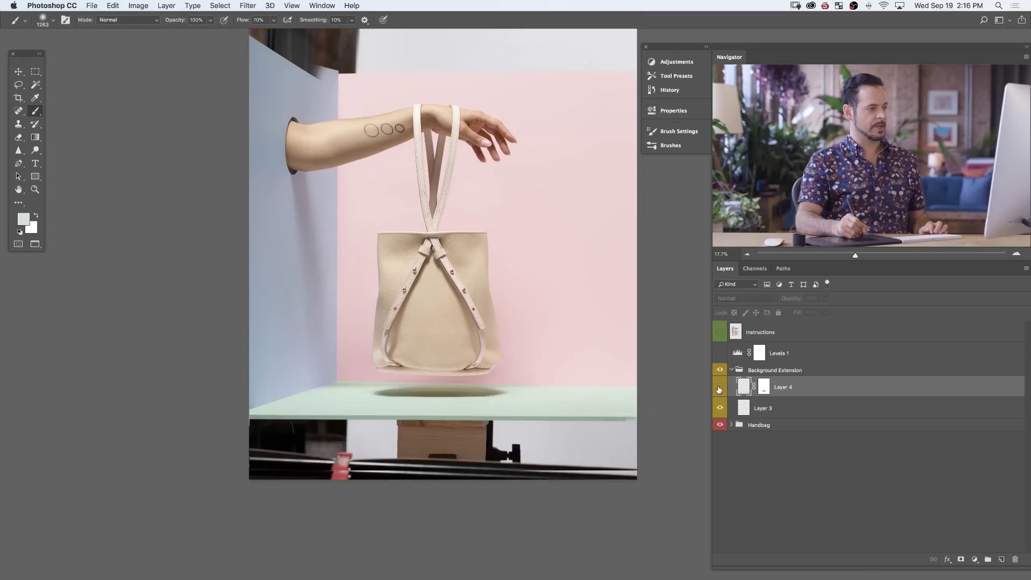
{"action": "left_click", "coordinate": [720, 387]}
{"action": "left_click", "coordinate": [720, 387]}
{"action": "left_click", "coordinate": [721, 387]}
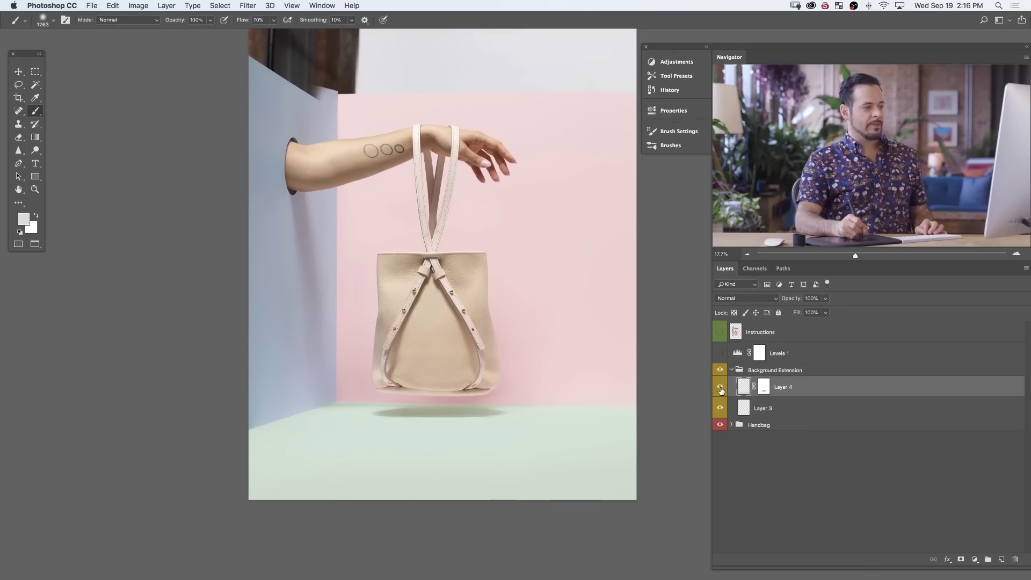
{"action": "left_click", "coordinate": [720, 388]}
{"action": "left_click", "coordinate": [720, 387]}
{"action": "left_click", "coordinate": [718, 388]}
{"action": "left_click", "coordinate": [719, 389]}
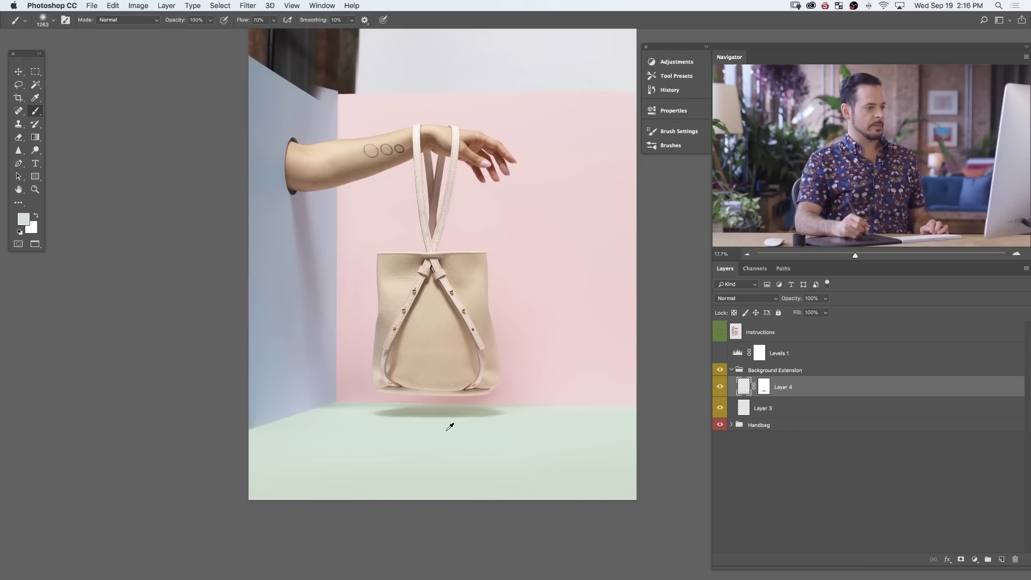
Add a Levels adjustment above Layer 4 with midtones at 1.89 and invert its mask to black
{"action": "left_click", "coordinate": [975, 562]}
{"action": "left_click", "coordinate": [980, 427]}
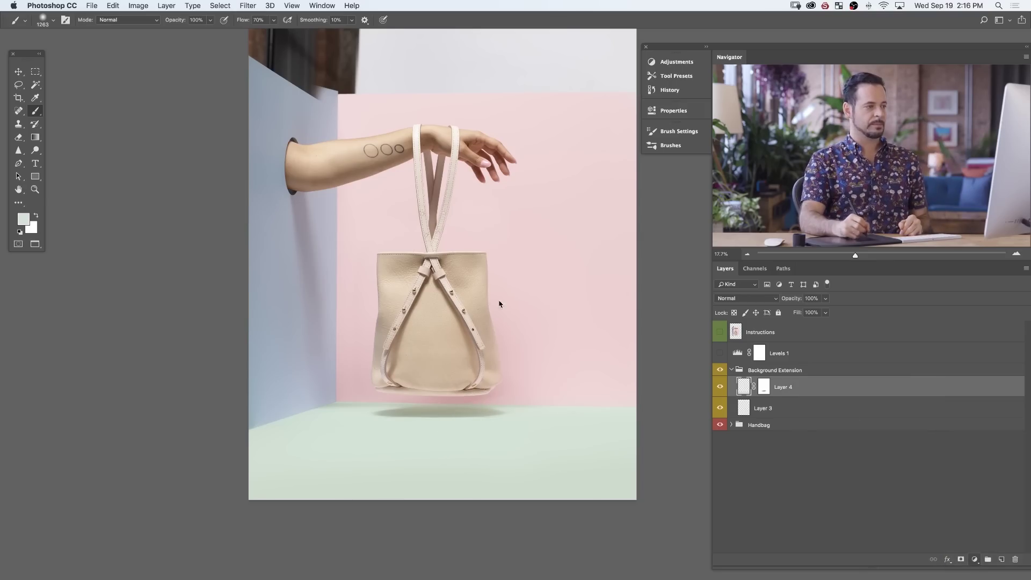
{"action": "left_click_drag", "start_coordinate": [572, 210], "coordinate": [549, 211]}
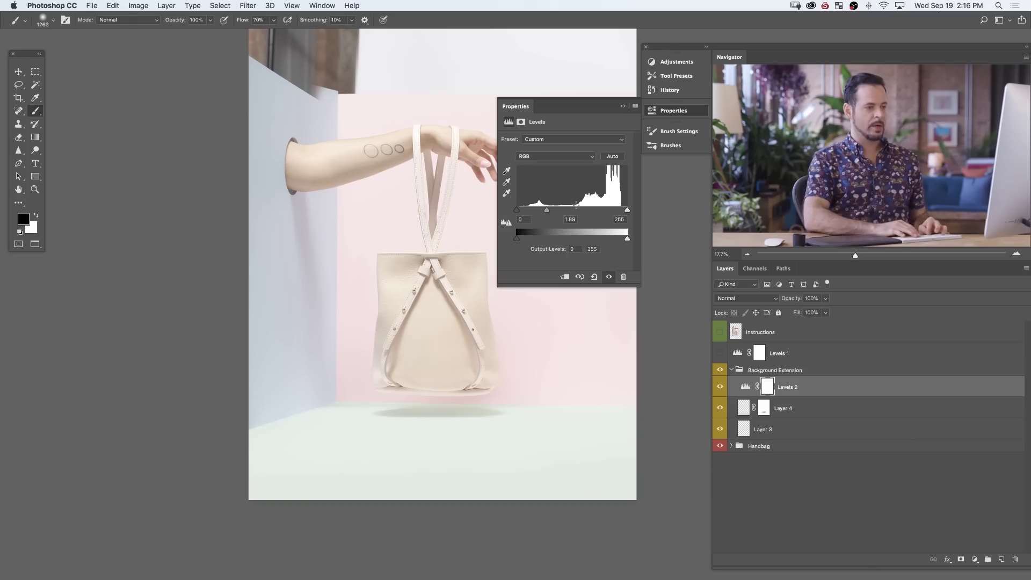
{"action": "key", "text": "super+i"}
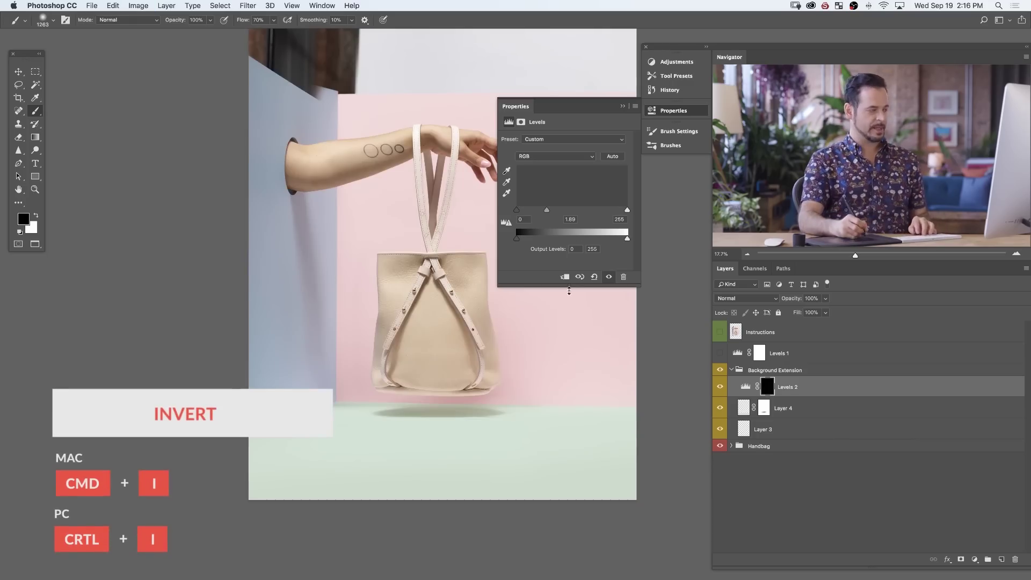
Draw a white Foreground to Transparent linear gradient on the Levels 2 mask, from the image's bottom edge up toward the bag
{"action": "key", "text": "g"}
{"action": "scroll", "coordinate": [352, 340], "scroll_direction": "right", "scroll_amount": 3}
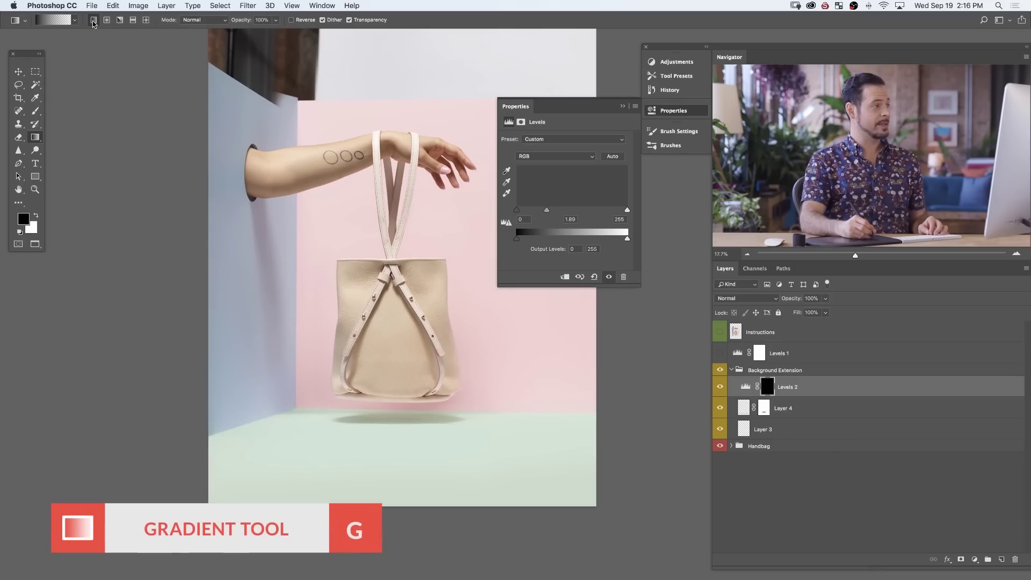
{"action": "left_click", "coordinate": [47, 21]}
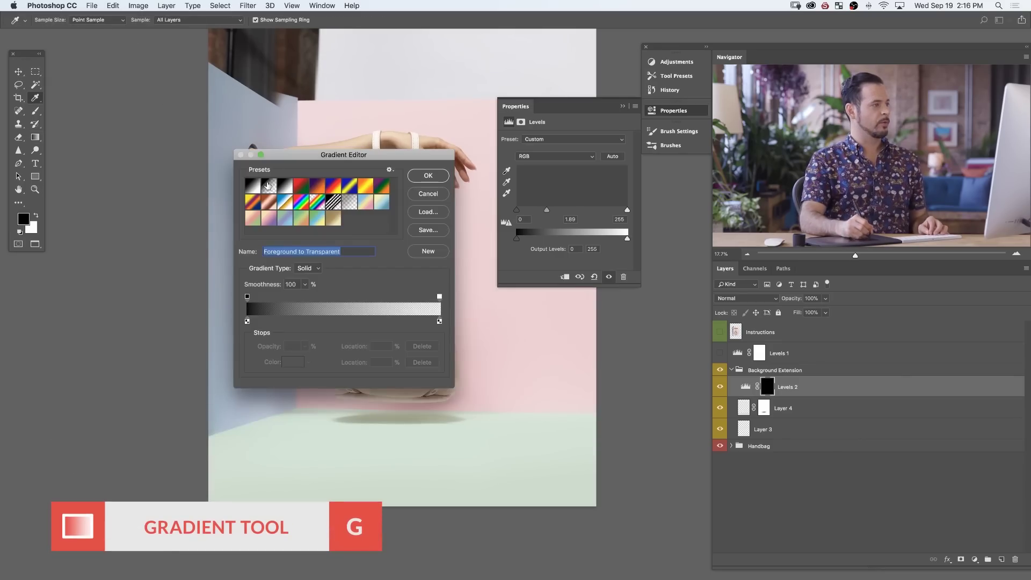
{"action": "left_click", "coordinate": [429, 176]}
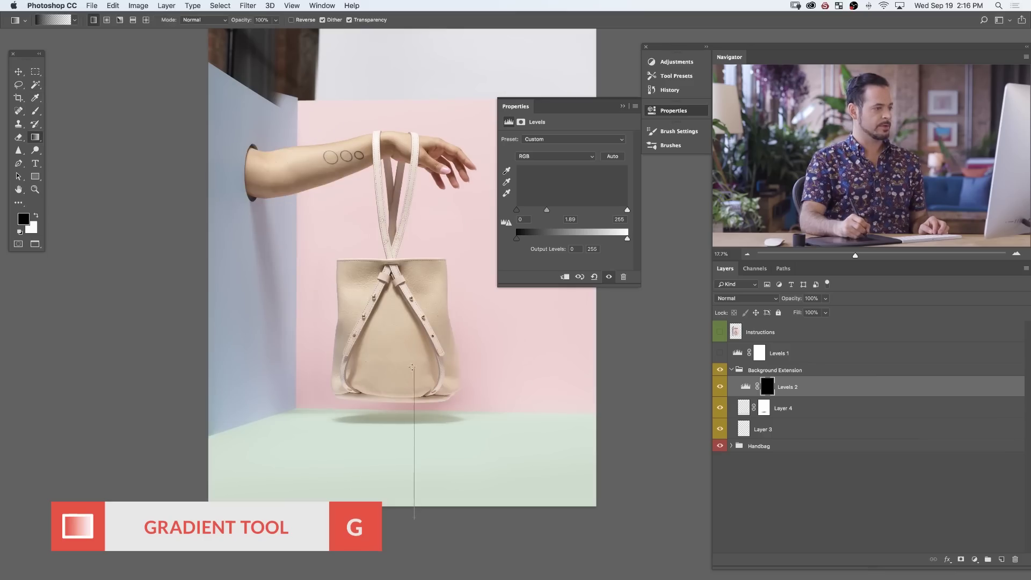
{"action": "left_click_drag", "start_coordinate": [412, 368], "coordinate": [412, 369]}
{"action": "key", "text": "x"}
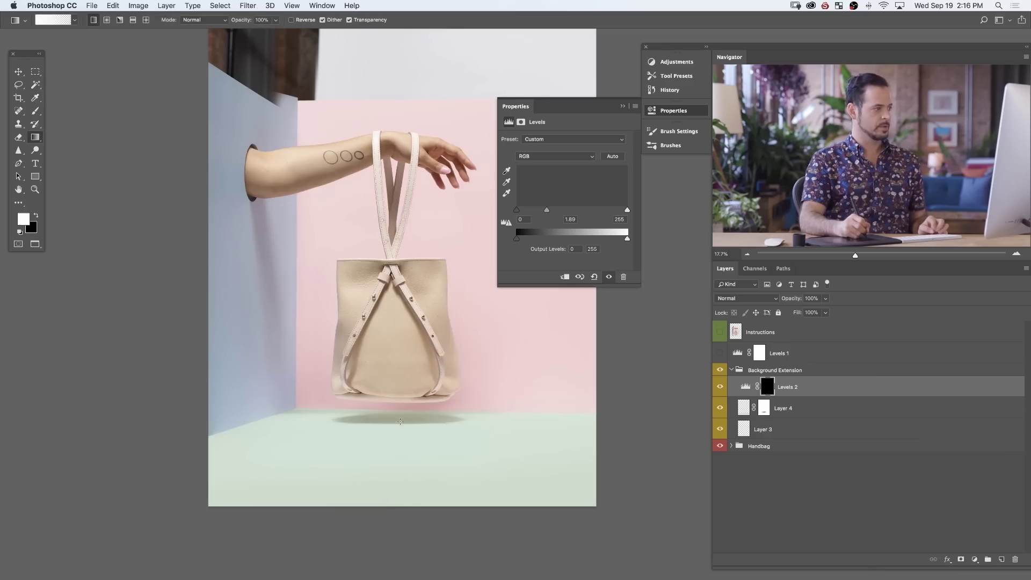
{"action": "left_click_drag", "start_coordinate": [414, 408], "coordinate": [423, 400]}
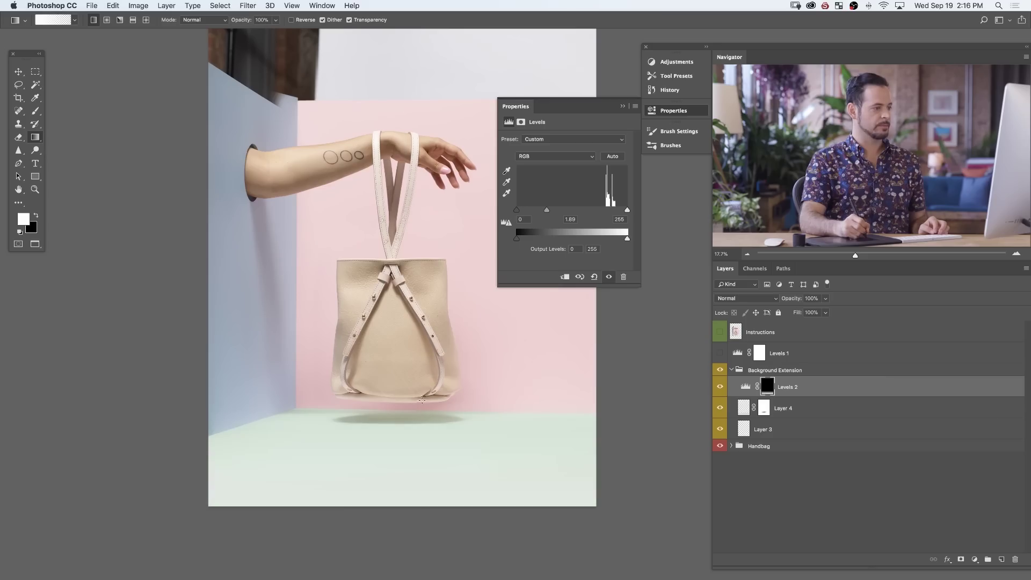
Toggle Levels 2's visibility on the whole image to compare the table's foreground, leaving the adjustment visible
{"action": "left_click_drag", "start_coordinate": [480, 457], "coordinate": [478, 412]}
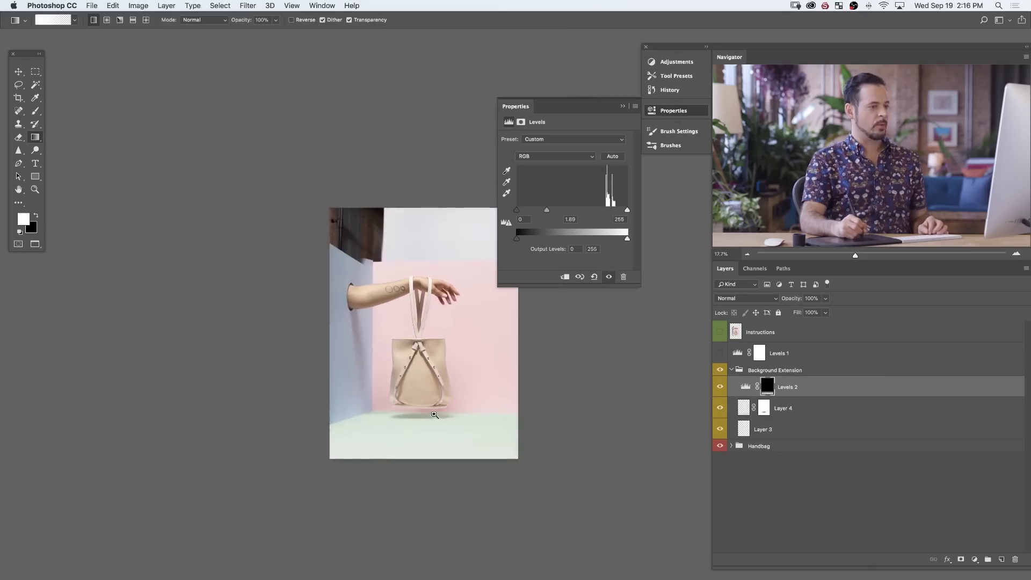
{"action": "left_click_drag", "start_coordinate": [434, 415], "coordinate": [420, 424]}
{"action": "left_click", "coordinate": [723, 386]}
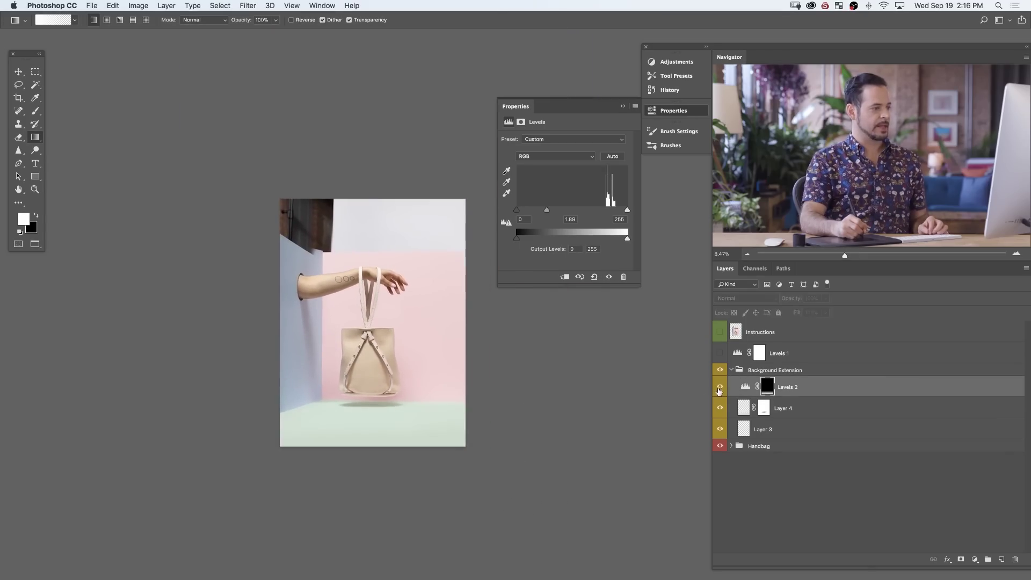
{"action": "left_click", "coordinate": [719, 389]}
{"action": "left_click", "coordinate": [719, 392]}
{"action": "left_click", "coordinate": [719, 387]}
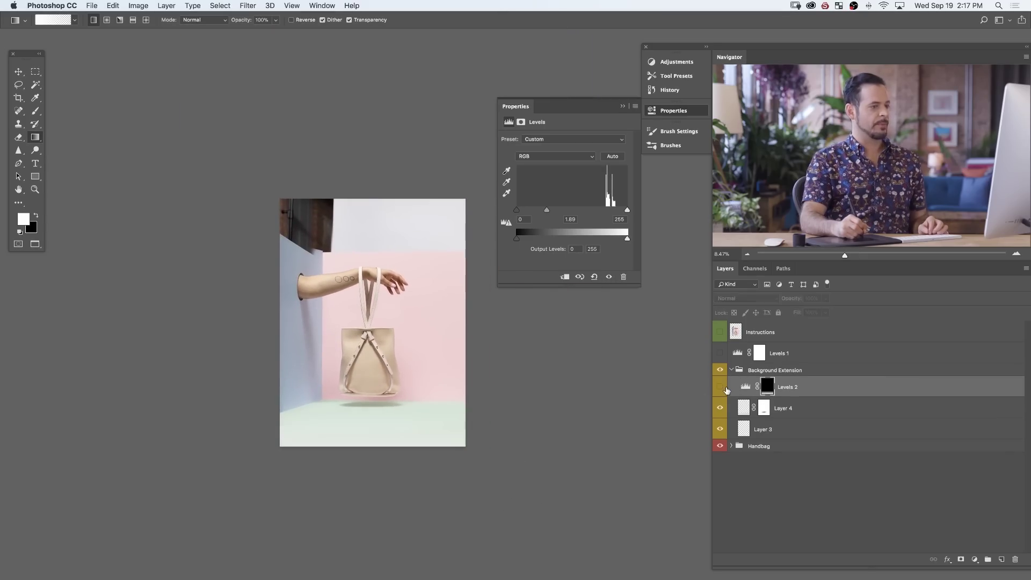
{"action": "left_click", "coordinate": [723, 389]}
{"action": "left_click", "coordinate": [722, 389]}
{"action": "left_click", "coordinate": [721, 389]}
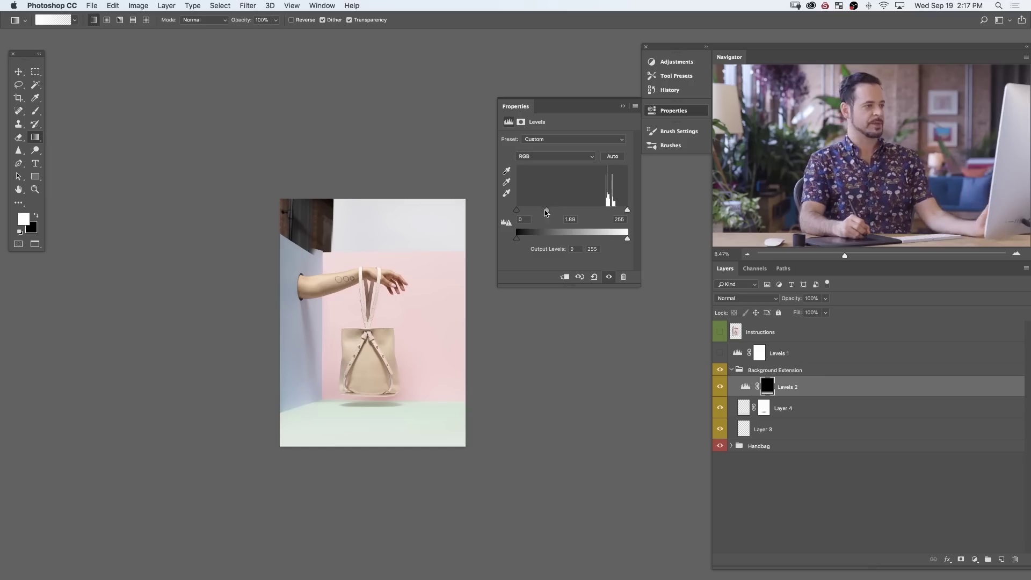
Set the Levels 2 midtones to 0.47 and stretch its mask gradient vertically about its centre to roughly twice its height
{"action": "mouse_move", "coordinate": [577, 214]}
{"action": "left_mouse_down"}
{"action": "mouse_move", "coordinate": [611, 214]}
{"action": "mouse_move", "coordinate": [556, 215]}
{"action": "mouse_move", "coordinate": [599, 217]}
{"action": "mouse_move", "coordinate": [567, 218]}
{"action": "mouse_move", "coordinate": [578, 219]}
{"action": "left_mouse_up"}
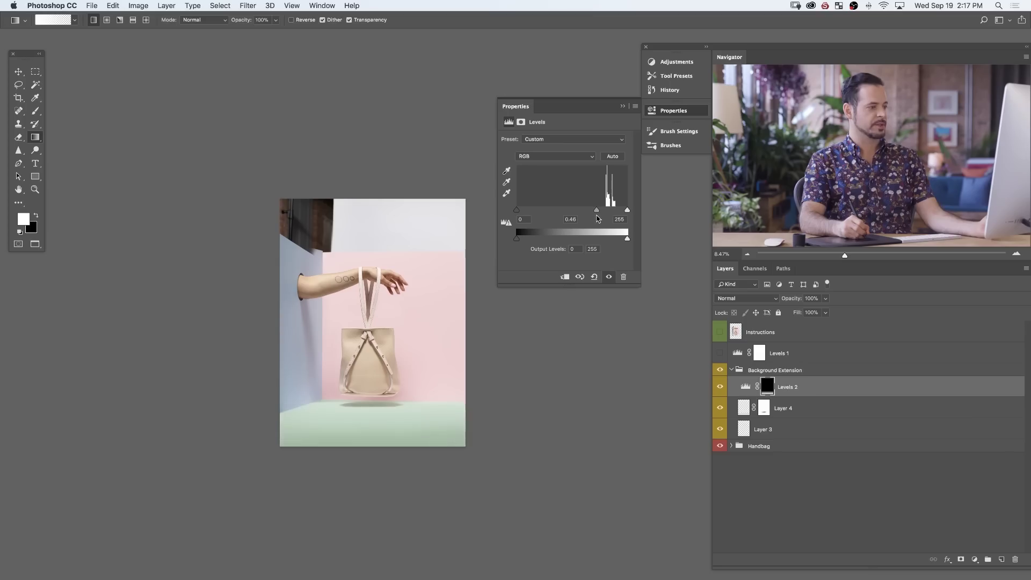
{"action": "key", "text": "super+t"}
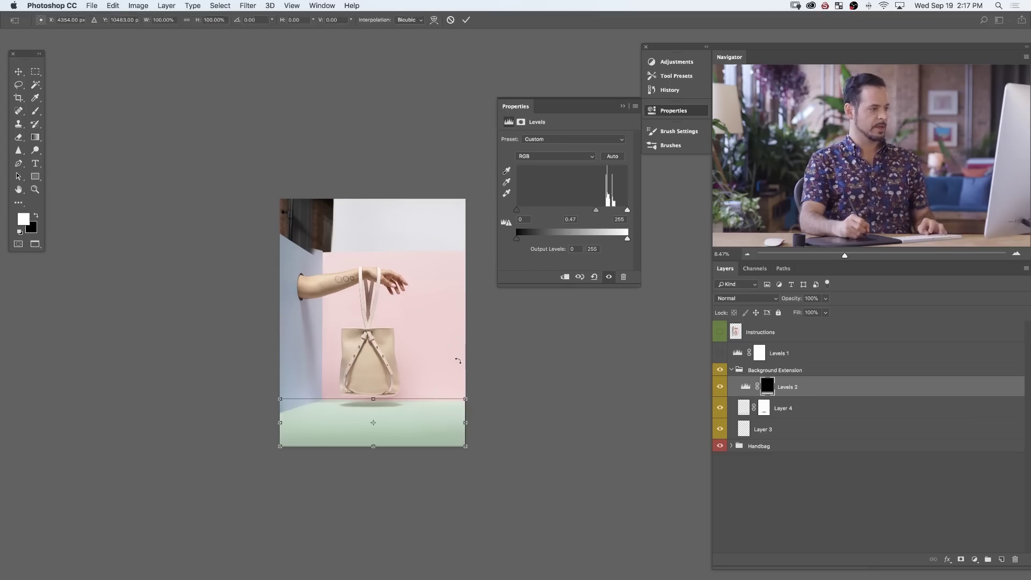
{"action": "left_click_drag", "start_coordinate": [375, 398], "coordinate": [375, 375]}
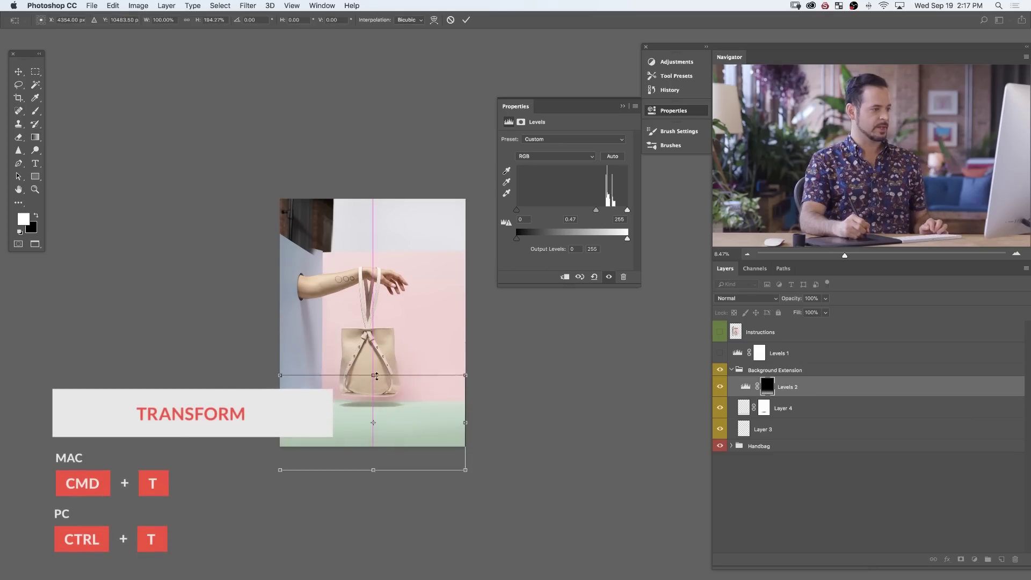
{"action": "left_click_drag", "start_coordinate": [417, 428], "coordinate": [418, 420]}
{"action": "key", "text": "Return"}
{"action": "key", "text": "g"}
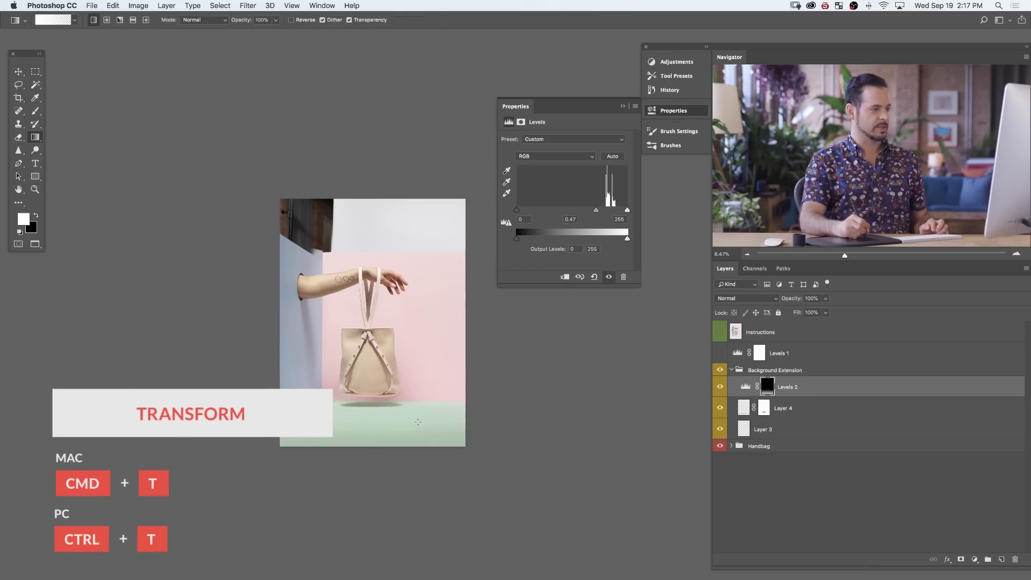
Set the Levels 2 midtones to 0.48 and shrink its mask gradient vertically about its centre to about 68% of its height
{"action": "left_click_drag", "start_coordinate": [599, 213], "coordinate": [592, 211]}
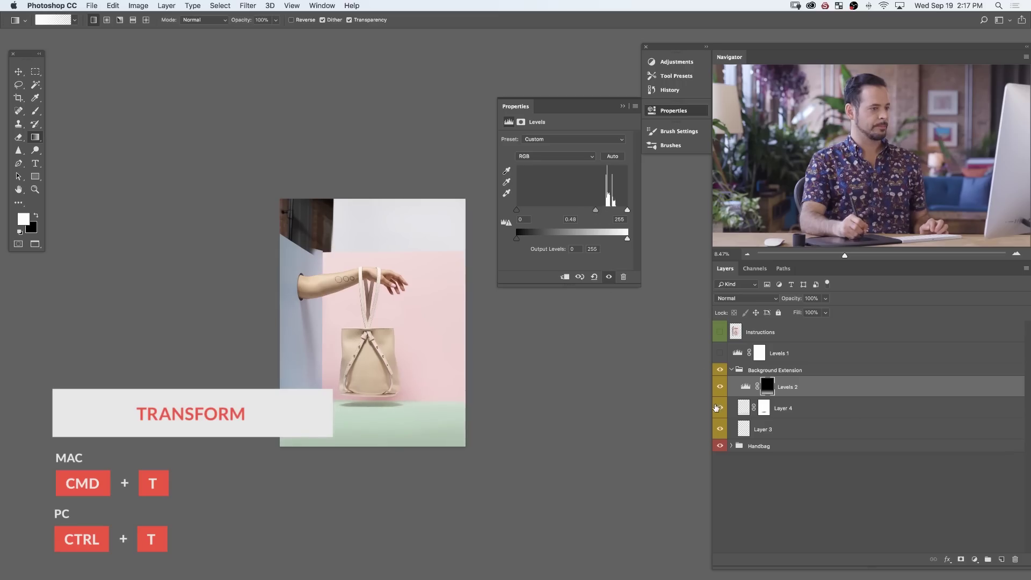
{"action": "left_click", "coordinate": [718, 390]}
{"action": "left_click", "coordinate": [719, 390]}
{"action": "left_click", "coordinate": [720, 389]}
{"action": "left_click", "coordinate": [720, 390]}
{"action": "key", "text": "super+t"}
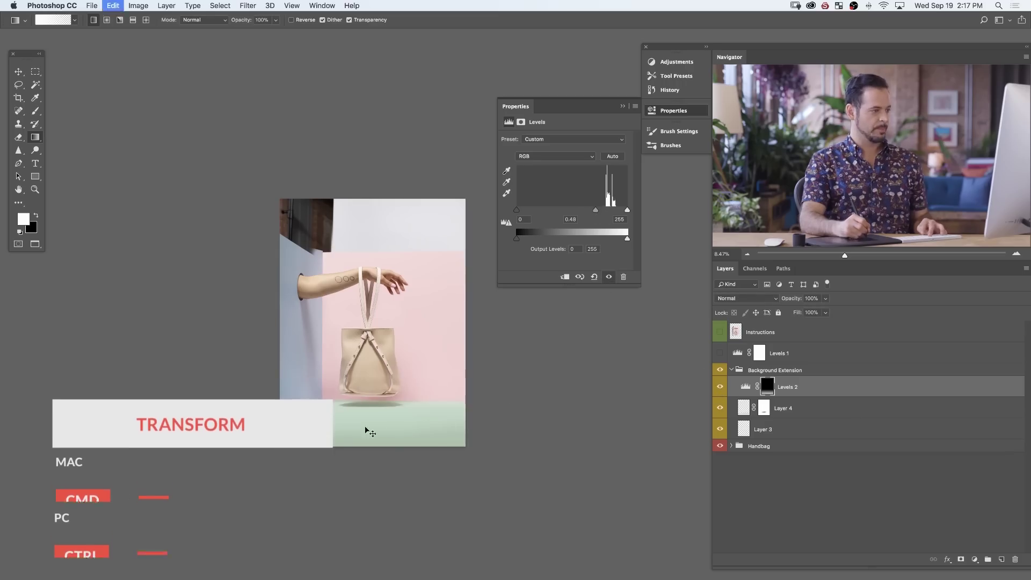
{"action": "key", "text": "super+t"}
{"action": "left_click_drag", "start_coordinate": [376, 385], "coordinate": [376, 398]}
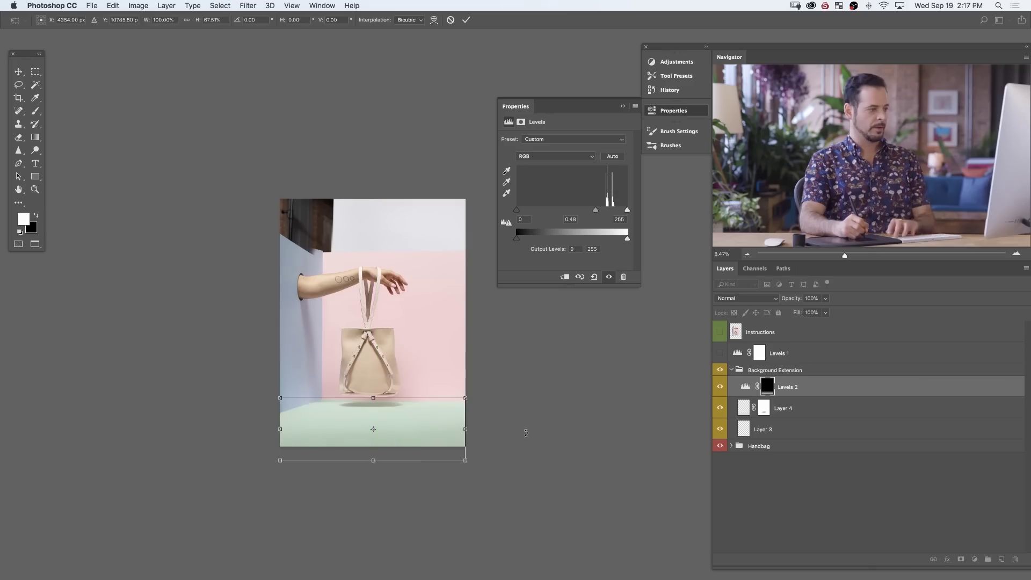
{"action": "key", "text": "Return"}
{"action": "key", "text": "g"}
Set the Levels 2 midtones to 0.62 and toggle the adjustment's visibility to compare the table shading, leaving it visible
{"action": "left_click", "coordinate": [720, 388]}
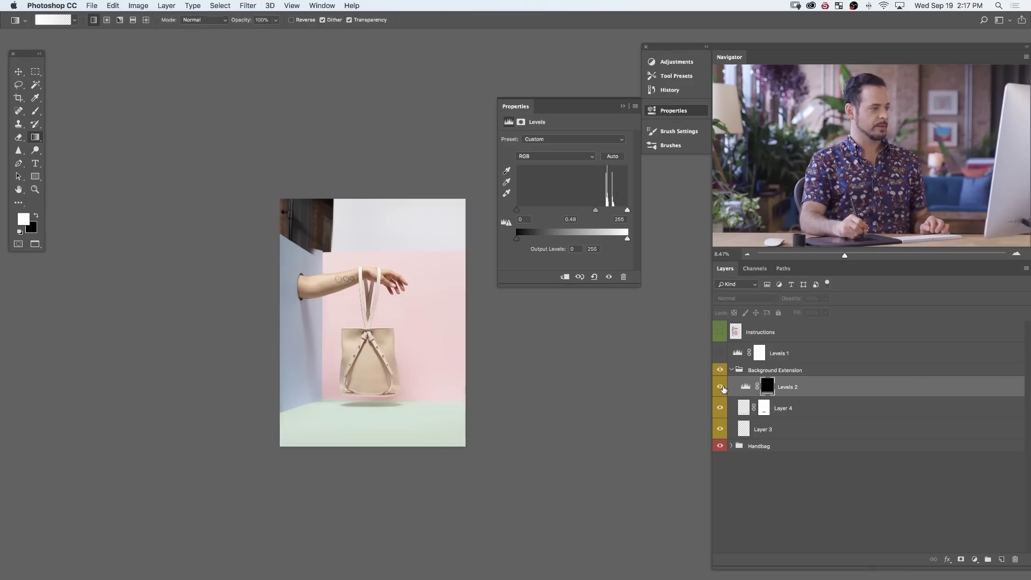
{"action": "left_click", "coordinate": [722, 387]}
{"action": "left_click", "coordinate": [722, 388]}
{"action": "left_click", "coordinate": [723, 387]}
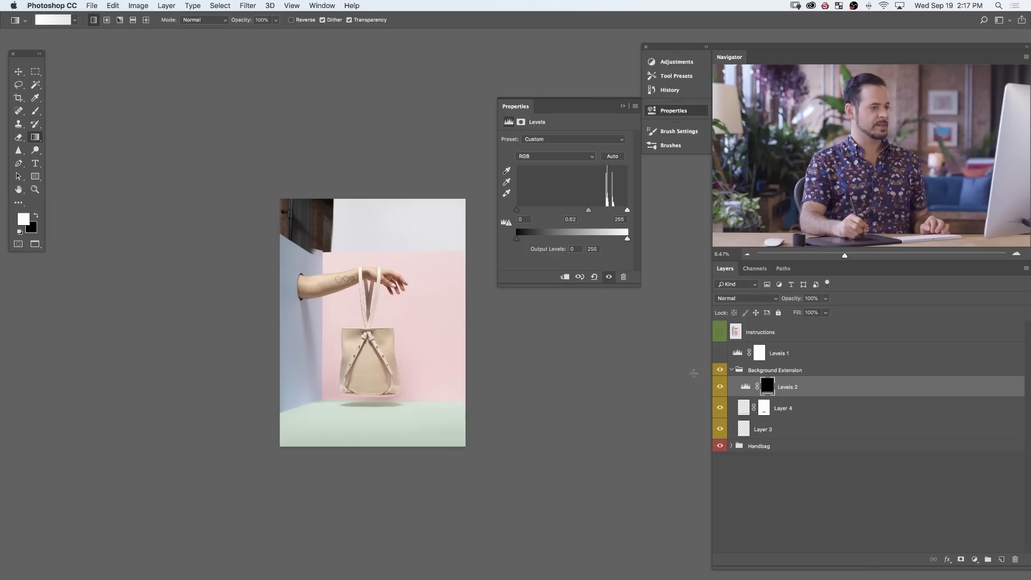
{"action": "left_click", "coordinate": [720, 389]}
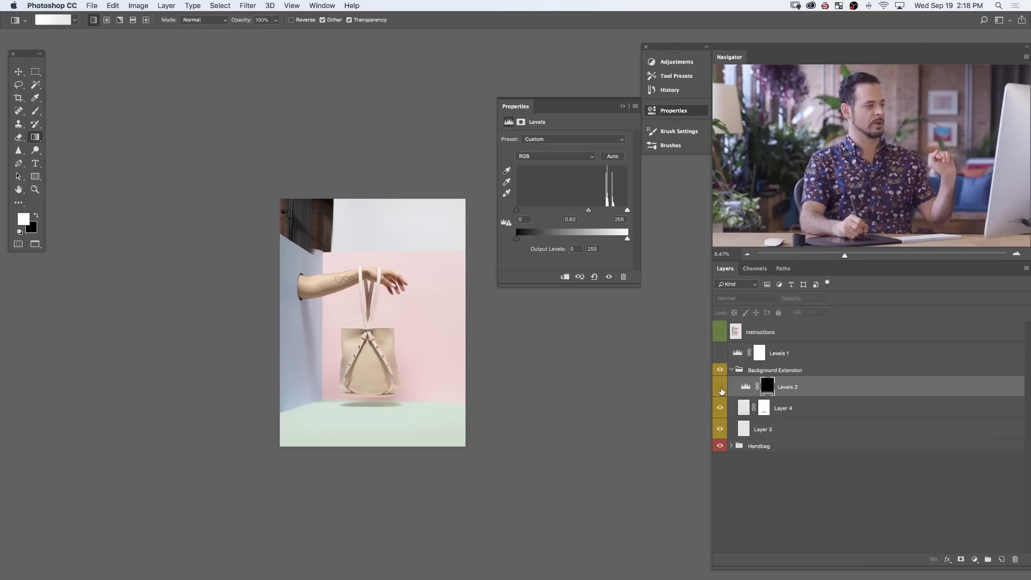
{"action": "left_click", "coordinate": [720, 388]}
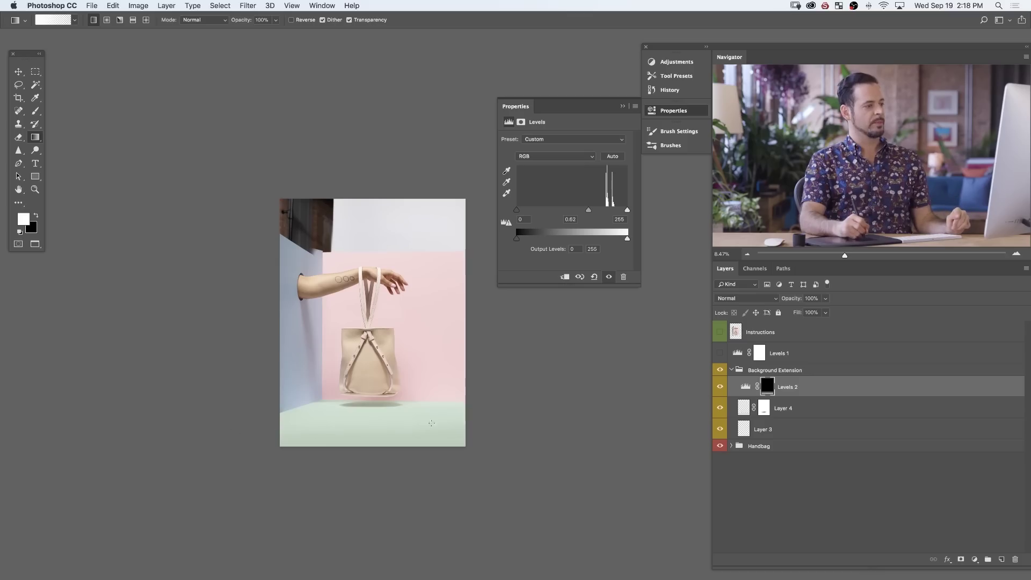
{"action": "left_click", "coordinate": [722, 389]}
{"action": "left_click", "coordinate": [722, 389]}
{"action": "left_click", "coordinate": [723, 389]}
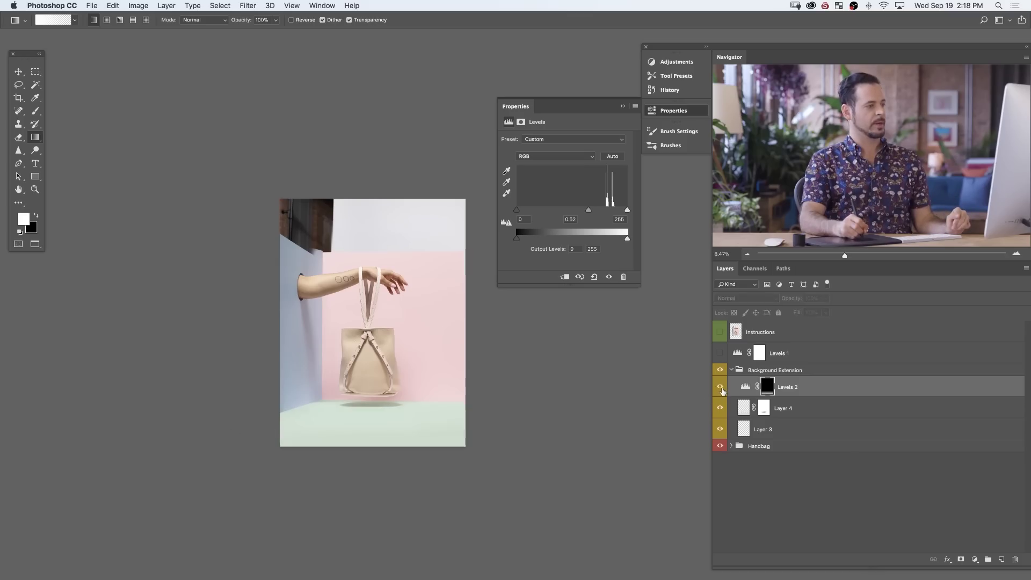
{"action": "left_click", "coordinate": [722, 389]}
{"action": "left_click", "coordinate": [722, 389]}
{"action": "left_click", "coordinate": [722, 388]}
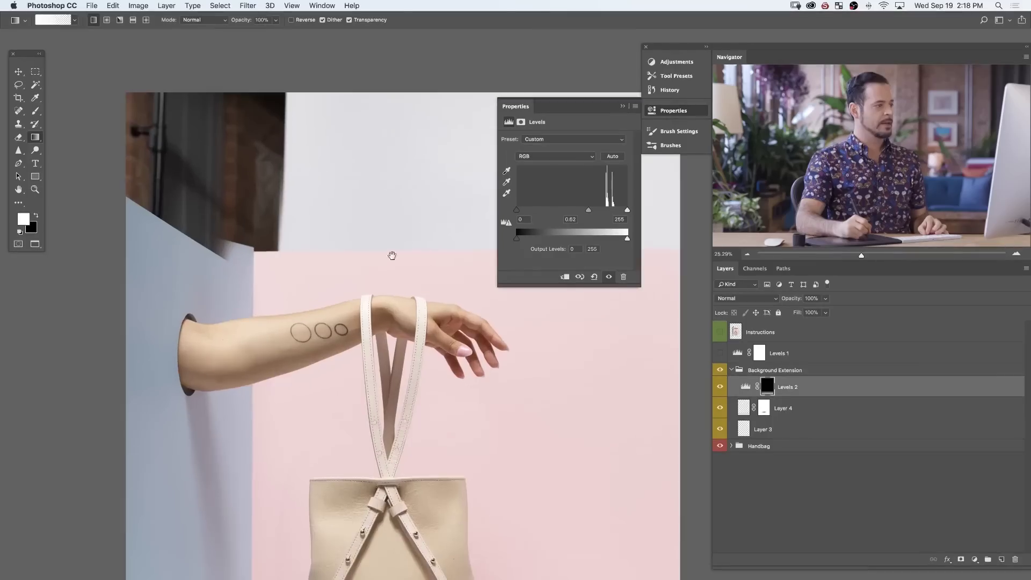
Add an empty layer above Levels 2 and try cloning the blue-pink wall seam upward with the Clone Stamp, sampling Current & Below
{"action": "left_click", "coordinate": [1002, 560]}
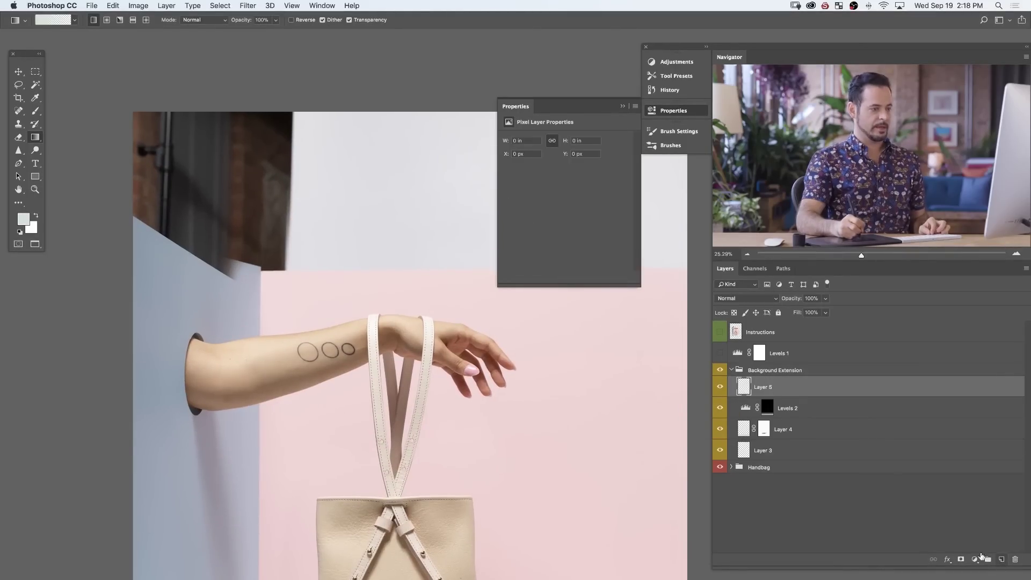
{"action": "key", "text": "s"}
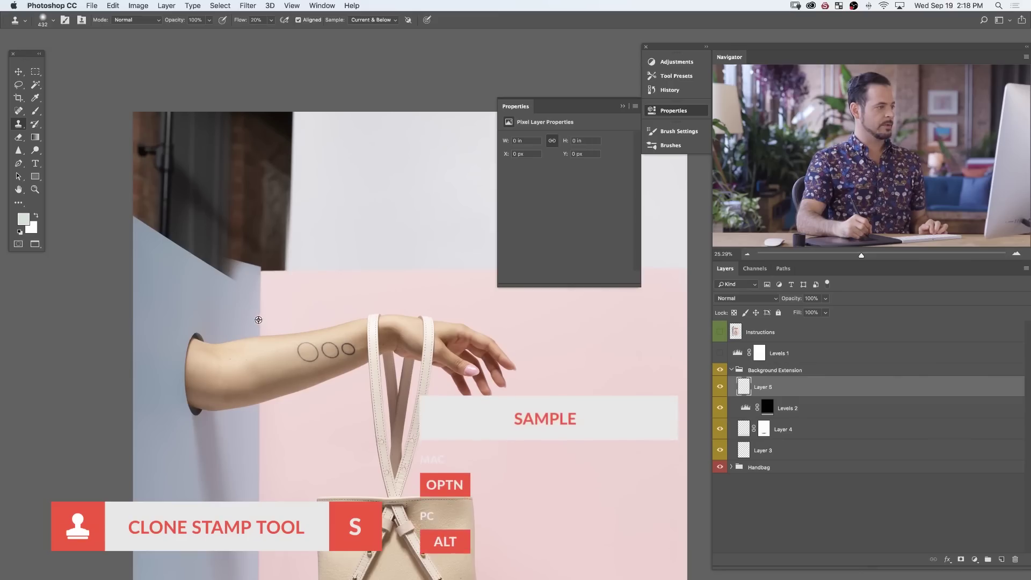
{"action": "left_click_drag", "start_coordinate": [261, 292], "coordinate": [298, 297]}
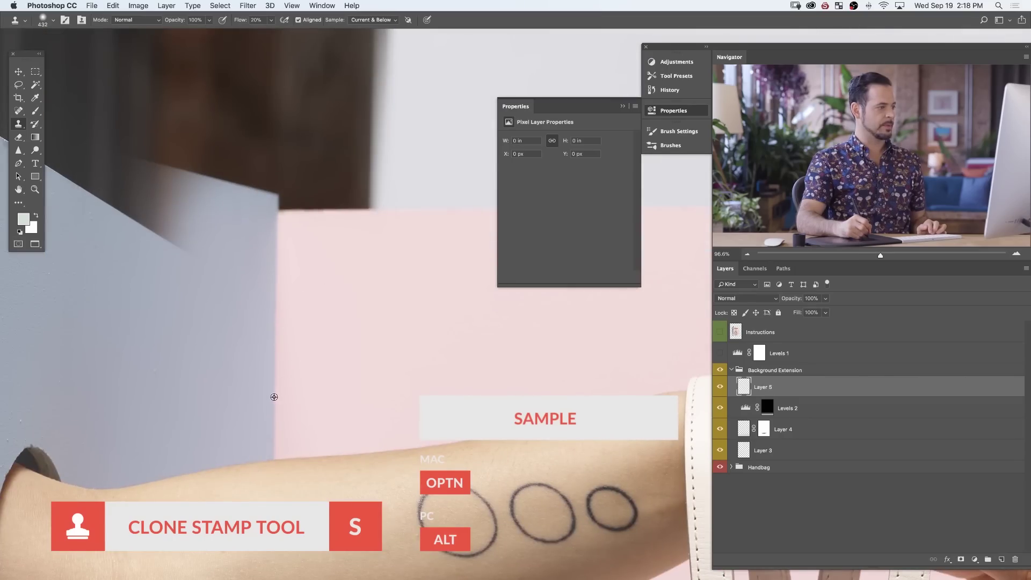
{"action": "left_click", "coordinate": [272, 221], "text": "alt"}
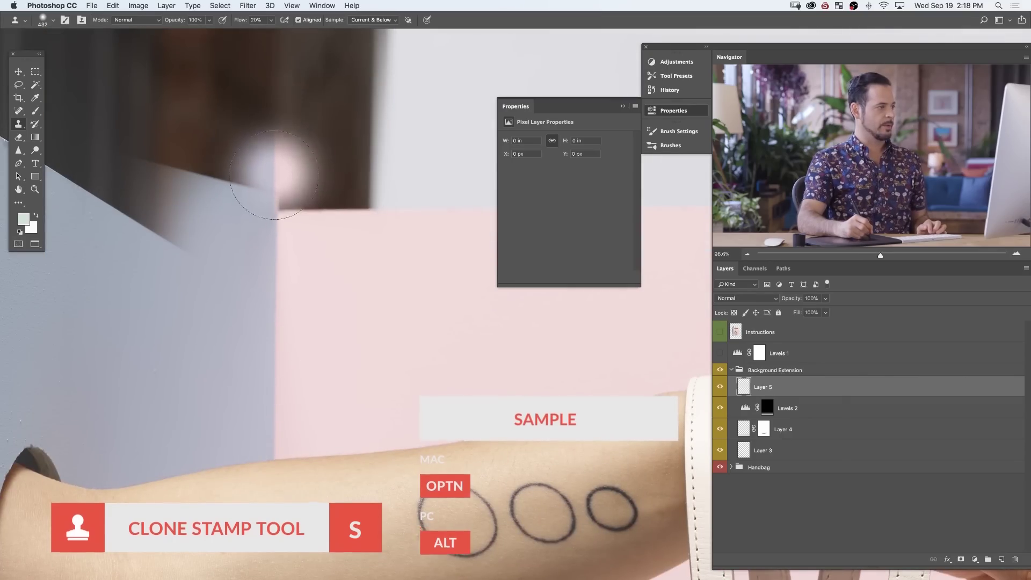
{"action": "key", "text": "super+z"}
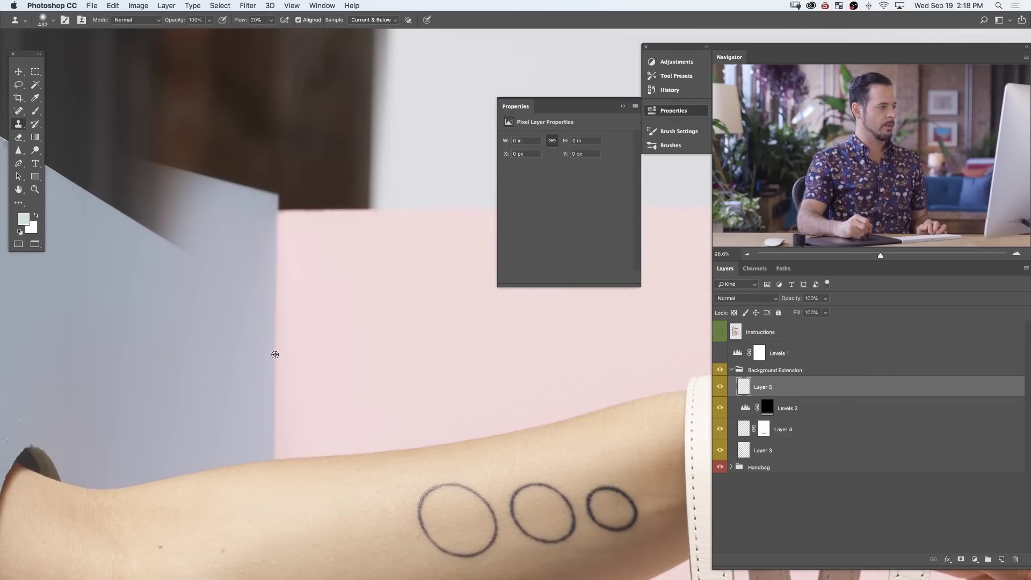
{"action": "mouse_move", "coordinate": [273, 209]}
{"action": "left_mouse_down"}
{"action": "mouse_move", "coordinate": [271, 156]}
{"action": "mouse_move", "coordinate": [276, 173]}
{"action": "mouse_move", "coordinate": [259, 152]}
{"action": "mouse_move", "coordinate": [276, 159]}
{"action": "left_mouse_up"}
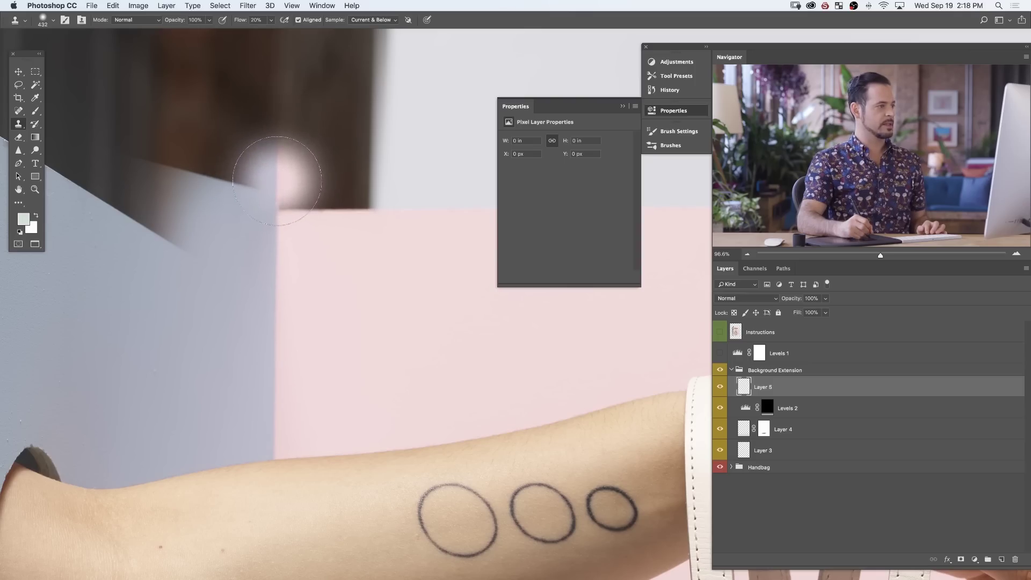
Open the Clone Source settings to examine the overlay options, and collapse them again
{"action": "left_click", "coordinate": [325, 6]}
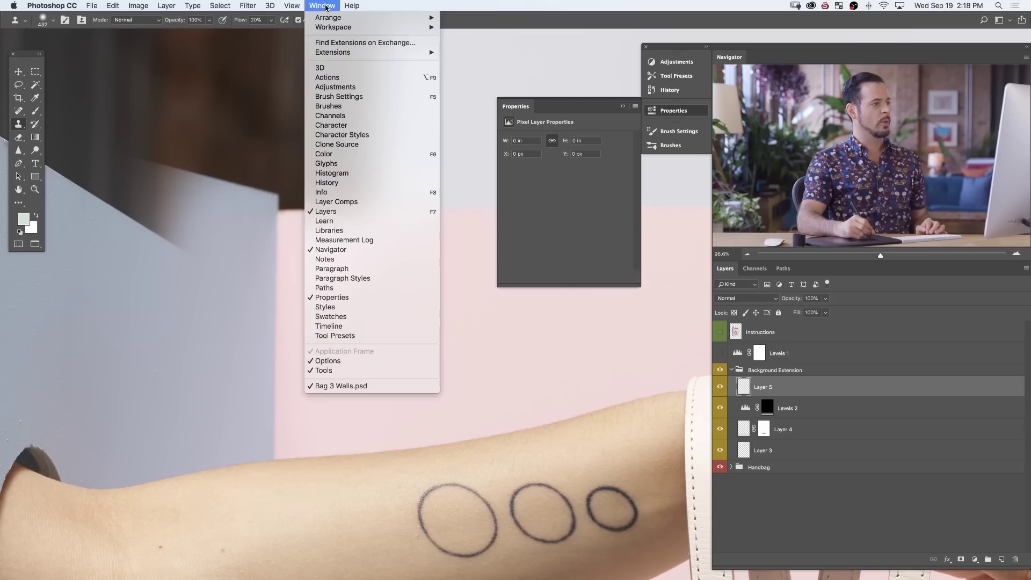
{"action": "left_click", "coordinate": [333, 144]}
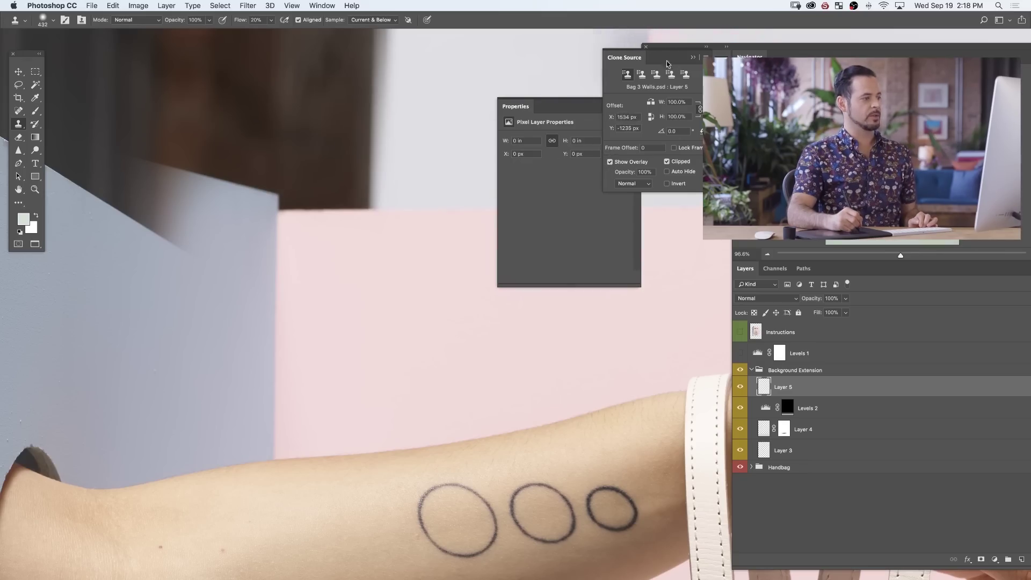
{"action": "left_click", "coordinate": [722, 60]}
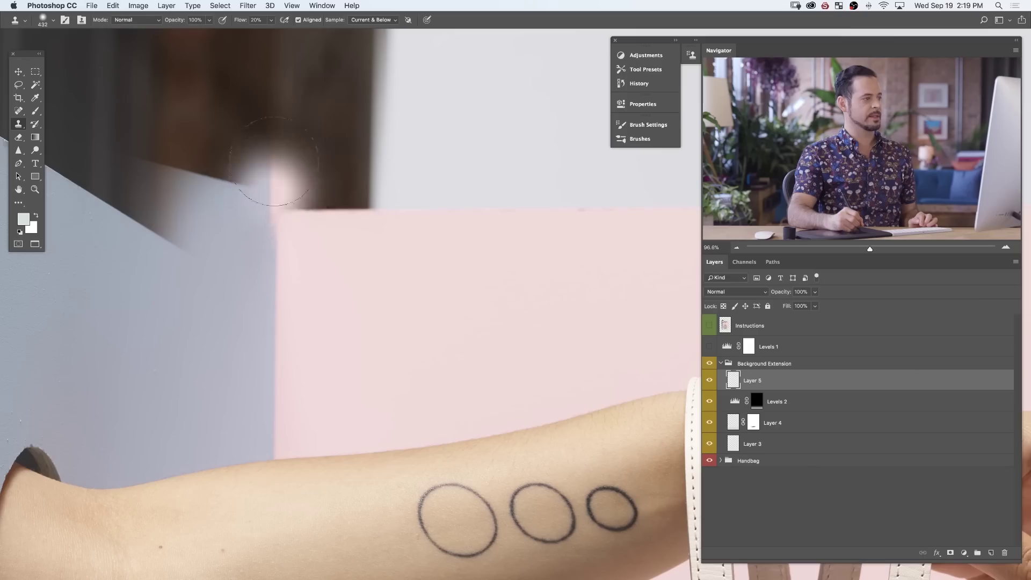
Clone the blue-pink wall seam straight upward on Layer 5 over the dark area above the wall corner, undoing the last stray stroke
{"action": "mouse_move", "coordinate": [278, 161]}
{"action": "left_mouse_down"}
{"action": "mouse_move", "coordinate": [280, 190]}
{"action": "mouse_move", "coordinate": [316, 177]}
{"action": "mouse_move", "coordinate": [298, 174]}
{"action": "mouse_move", "coordinate": [296, 182]}
{"action": "mouse_move", "coordinate": [335, 184]}
{"action": "mouse_move", "coordinate": [278, 166]}
{"action": "mouse_move", "coordinate": [242, 178]}
{"action": "mouse_move", "coordinate": [266, 121]}
{"action": "mouse_move", "coordinate": [271, 137]}
{"action": "mouse_move", "coordinate": [272, 65]}
{"action": "mouse_move", "coordinate": [276, 166]}
{"action": "mouse_move", "coordinate": [269, 96]}
{"action": "left_mouse_up"}
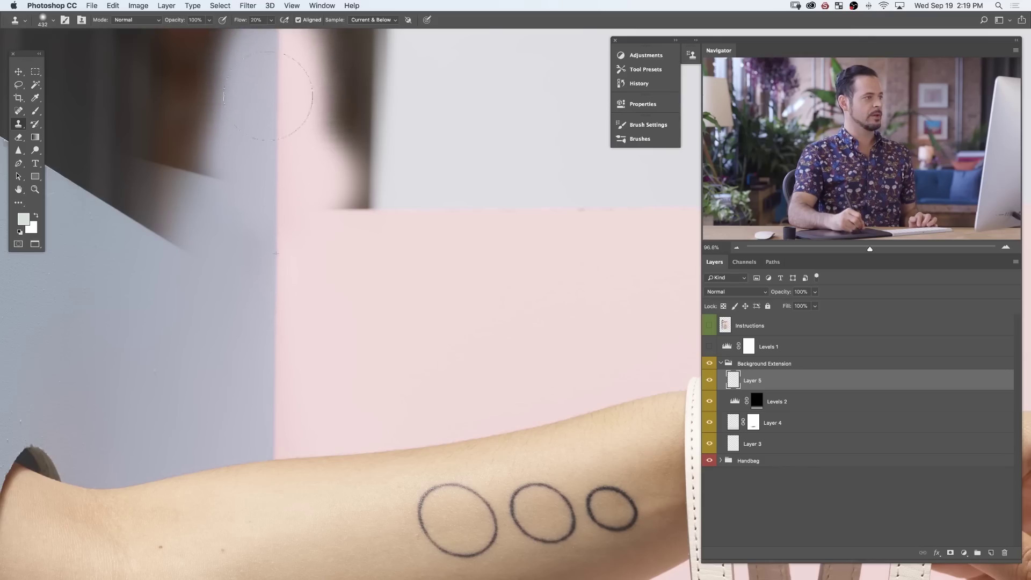
{"action": "left_click_drag", "start_coordinate": [250, 188], "coordinate": [237, 209]}
{"action": "mouse_move", "coordinate": [283, 78]}
{"action": "left_mouse_down"}
{"action": "mouse_move", "coordinate": [317, 81]}
{"action": "mouse_move", "coordinate": [292, 203]}
{"action": "mouse_move", "coordinate": [294, 179]}
{"action": "mouse_move", "coordinate": [311, 195]}
{"action": "mouse_move", "coordinate": [345, 316]}
{"action": "mouse_move", "coordinate": [331, 290]}
{"action": "mouse_move", "coordinate": [331, 301]}
{"action": "mouse_move", "coordinate": [375, 323]}
{"action": "mouse_move", "coordinate": [356, 207]}
{"action": "mouse_move", "coordinate": [352, 260]}
{"action": "mouse_move", "coordinate": [349, 152]}
{"action": "mouse_move", "coordinate": [327, 237]}
{"action": "mouse_move", "coordinate": [265, 156]}
{"action": "mouse_move", "coordinate": [221, 350]}
{"action": "mouse_move", "coordinate": [204, 372]}
{"action": "left_mouse_up"}
{"action": "scroll", "coordinate": [269, 161], "scroll_direction": "up", "scroll_amount": 3}
{"action": "key", "text": "super+z"}
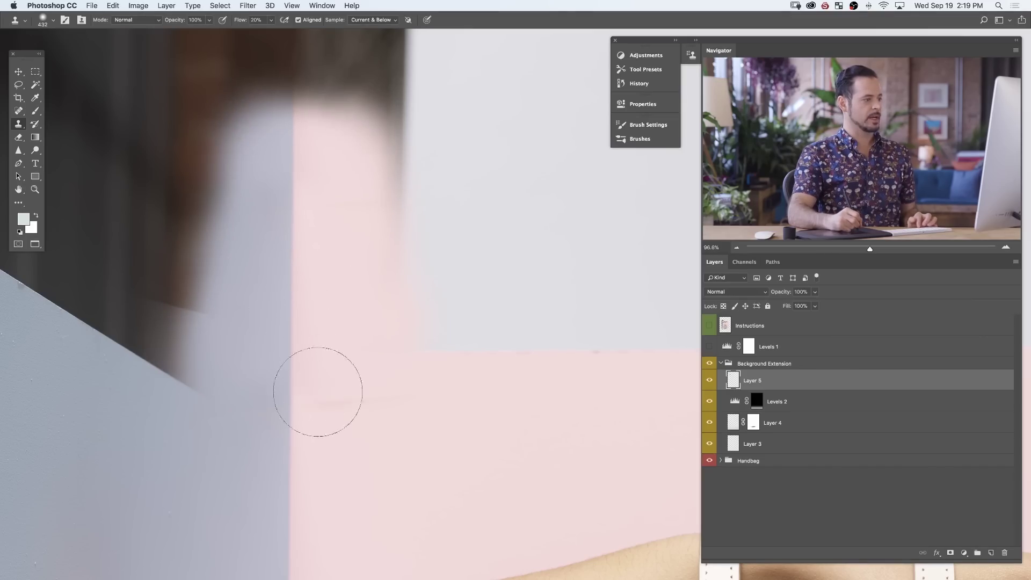
Resample the seam lower down and widen the cloned blue wall over the dark gap and the pink wall over the grey wall
{"action": "left_click", "coordinate": [289, 522], "text": "alt"}
{"action": "left_click_drag", "start_coordinate": [297, 434], "coordinate": [297, 422]}
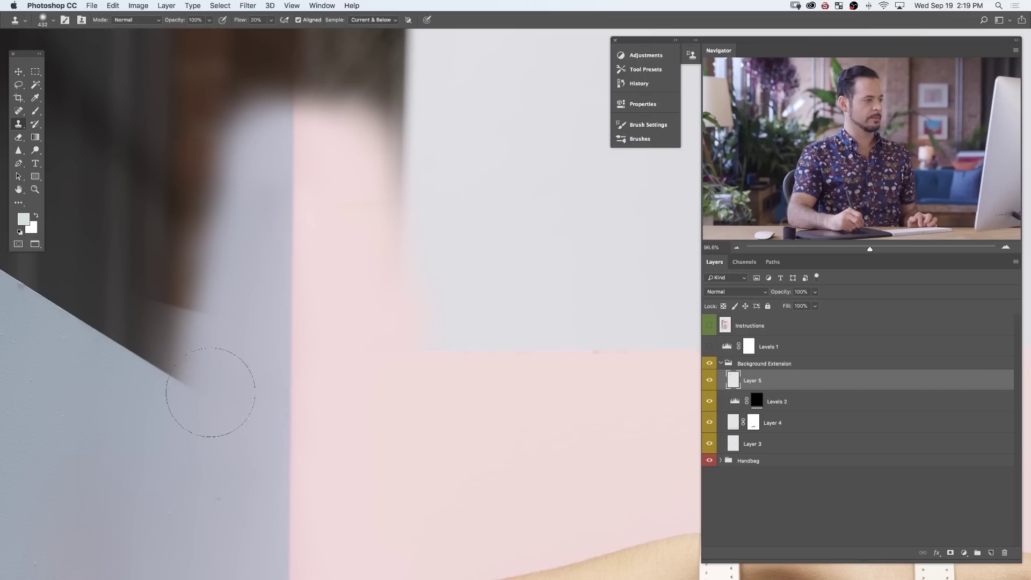
{"action": "mouse_move", "coordinate": [200, 388]}
{"action": "left_mouse_down"}
{"action": "mouse_move", "coordinate": [161, 358]}
{"action": "mouse_move", "coordinate": [186, 351]}
{"action": "mouse_move", "coordinate": [238, 369]}
{"action": "left_mouse_up"}
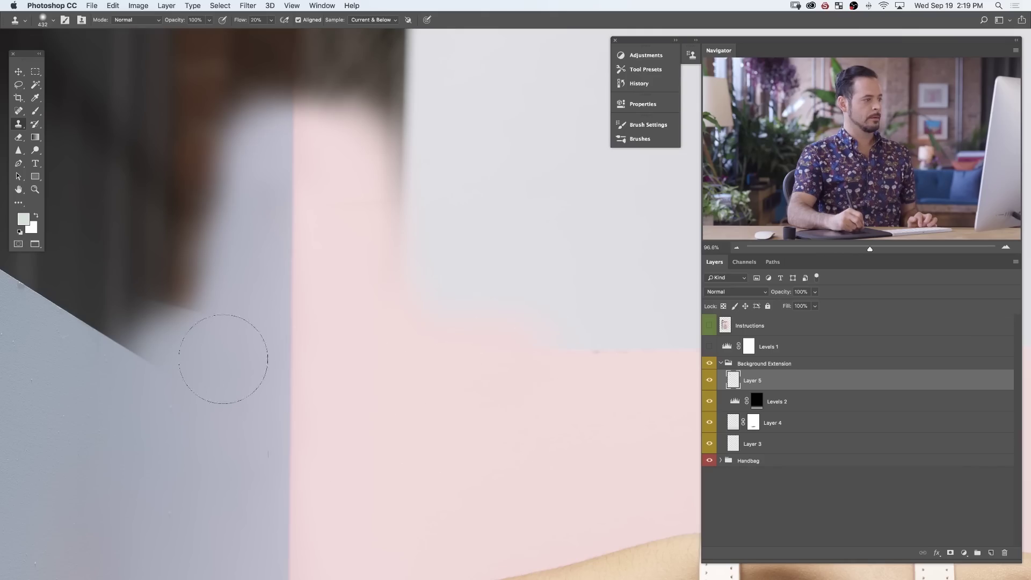
{"action": "mouse_move", "coordinate": [224, 359]}
{"action": "left_mouse_down"}
{"action": "mouse_move", "coordinate": [147, 377]}
{"action": "mouse_move", "coordinate": [147, 358]}
{"action": "mouse_move", "coordinate": [204, 319]}
{"action": "mouse_move", "coordinate": [175, 313]}
{"action": "mouse_move", "coordinate": [195, 293]}
{"action": "left_mouse_up"}
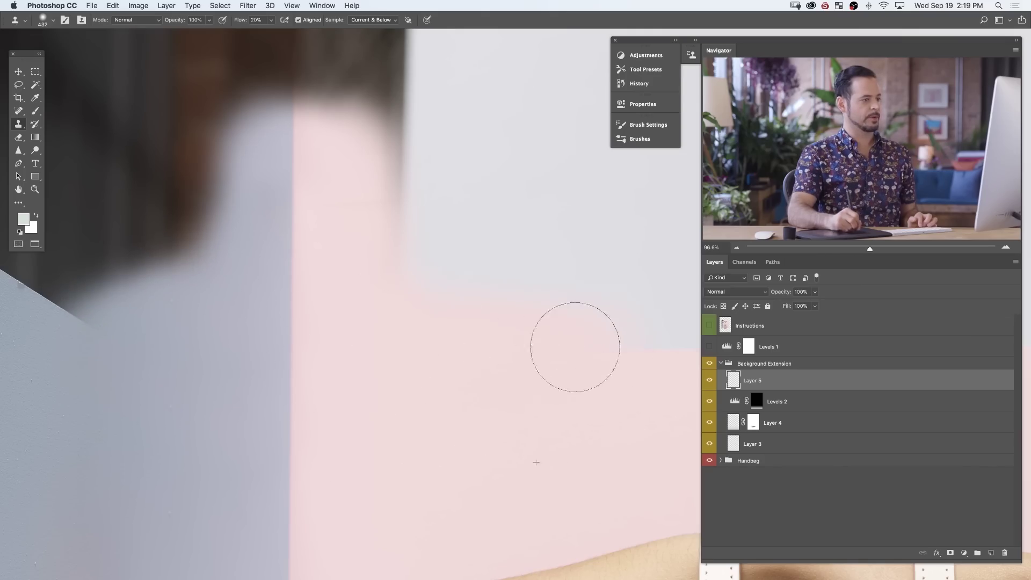
{"action": "mouse_move", "coordinate": [276, 307]}
{"action": "left_mouse_down"}
{"action": "mouse_move", "coordinate": [223, 284]}
{"action": "mouse_move", "coordinate": [163, 295]}
{"action": "mouse_move", "coordinate": [236, 211]}
{"action": "mouse_move", "coordinate": [162, 275]}
{"action": "mouse_move", "coordinate": [291, 240]}
{"action": "left_mouse_up"}
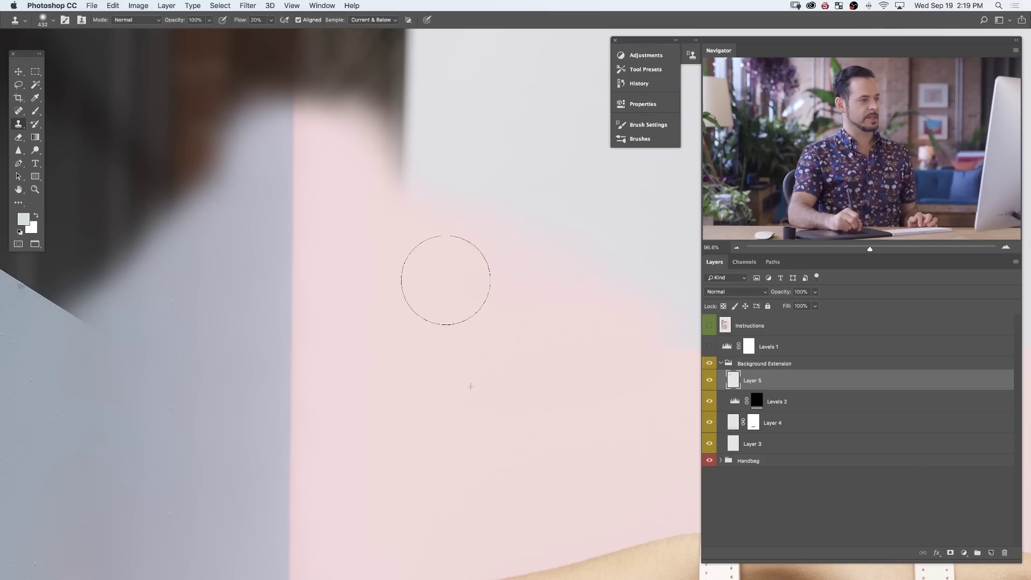
{"action": "mouse_move", "coordinate": [242, 253]}
{"action": "left_mouse_down"}
{"action": "mouse_move", "coordinate": [210, 225]}
{"action": "mouse_move", "coordinate": [173, 214]}
{"action": "mouse_move", "coordinate": [142, 307]}
{"action": "mouse_move", "coordinate": [89, 336]}
{"action": "mouse_move", "coordinate": [167, 232]}
{"action": "mouse_move", "coordinate": [194, 286]}
{"action": "left_mouse_up"}
{"action": "mouse_move", "coordinate": [302, 193]}
{"action": "left_mouse_down"}
{"action": "mouse_move", "coordinate": [396, 166]}
{"action": "mouse_move", "coordinate": [495, 247]}
{"action": "mouse_move", "coordinate": [501, 225]}
{"action": "mouse_move", "coordinate": [443, 211]}
{"action": "mouse_move", "coordinate": [272, 111]}
{"action": "mouse_move", "coordinate": [265, 168]}
{"action": "mouse_move", "coordinate": [421, 206]}
{"action": "left_mouse_up"}
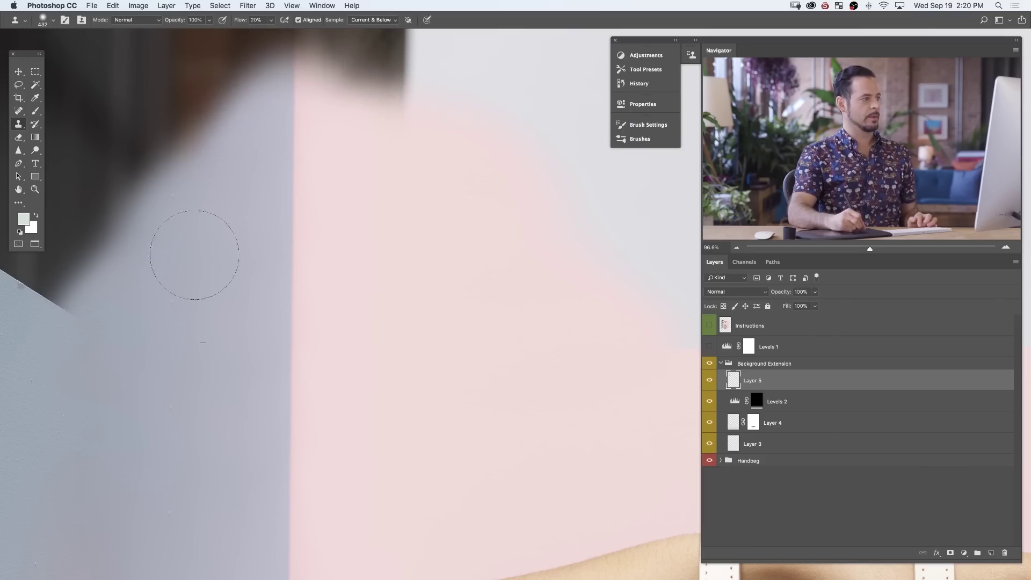
{"action": "mouse_move", "coordinate": [194, 255]}
{"action": "left_mouse_down"}
{"action": "mouse_move", "coordinate": [207, 214]}
{"action": "mouse_move", "coordinate": [196, 186]}
{"action": "left_mouse_up"}
Clone the blue and pink walls further up over the dark curtain and brick area, keeping the seam aligned
{"action": "left_click_drag", "start_coordinate": [300, 211], "coordinate": [306, 324]}
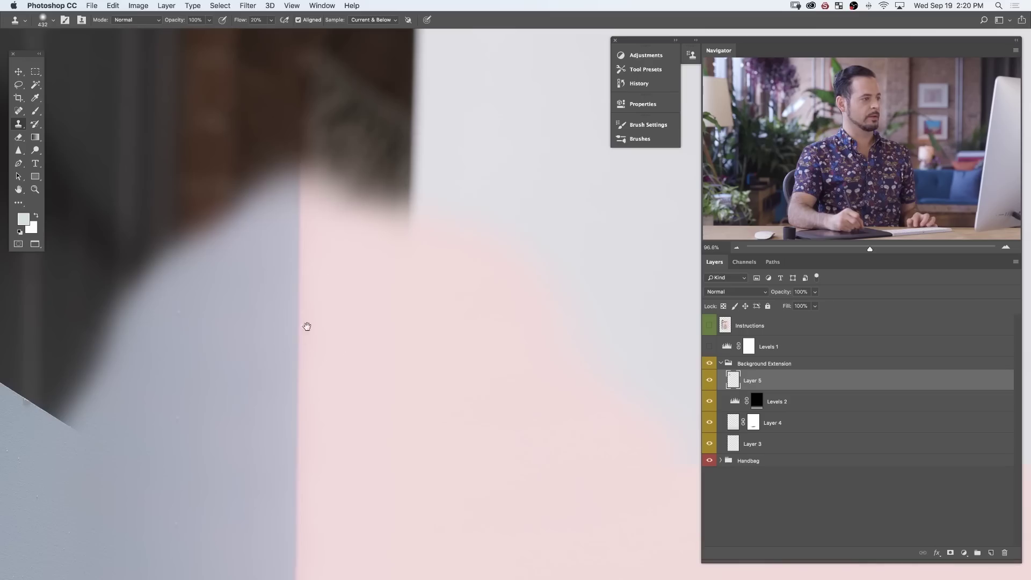
{"action": "mouse_move", "coordinate": [343, 240]}
{"action": "left_mouse_down"}
{"action": "mouse_move", "coordinate": [385, 241]}
{"action": "mouse_move", "coordinate": [433, 284]}
{"action": "mouse_move", "coordinate": [436, 269]}
{"action": "mouse_move", "coordinate": [331, 220]}
{"action": "mouse_move", "coordinate": [399, 270]}
{"action": "left_mouse_up"}
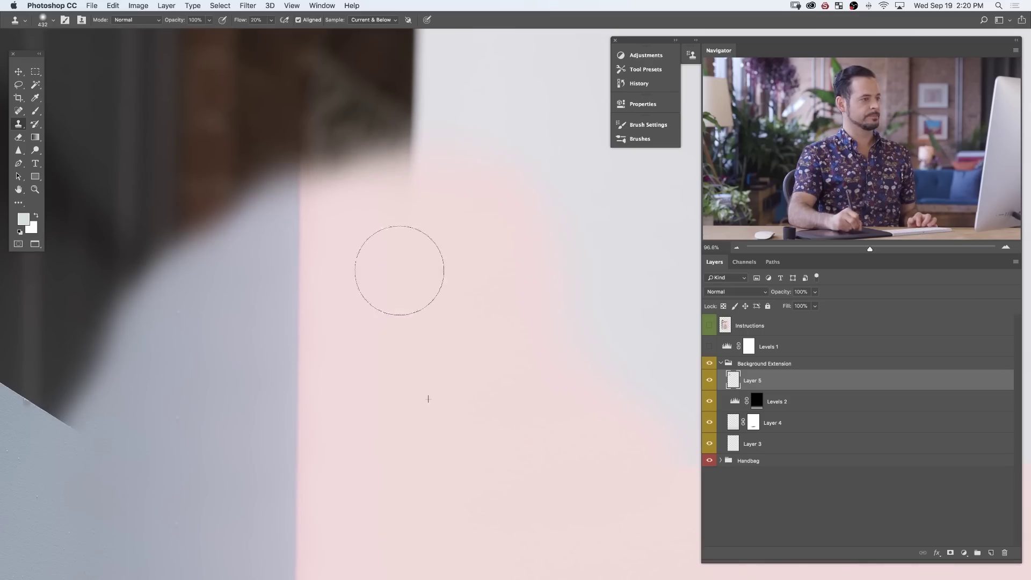
{"action": "mouse_move", "coordinate": [372, 222]}
{"action": "left_mouse_down"}
{"action": "mouse_move", "coordinate": [276, 315]}
{"action": "mouse_move", "coordinate": [274, 233]}
{"action": "mouse_move", "coordinate": [142, 271]}
{"action": "mouse_move", "coordinate": [119, 425]}
{"action": "mouse_move", "coordinate": [198, 217]}
{"action": "left_mouse_up"}
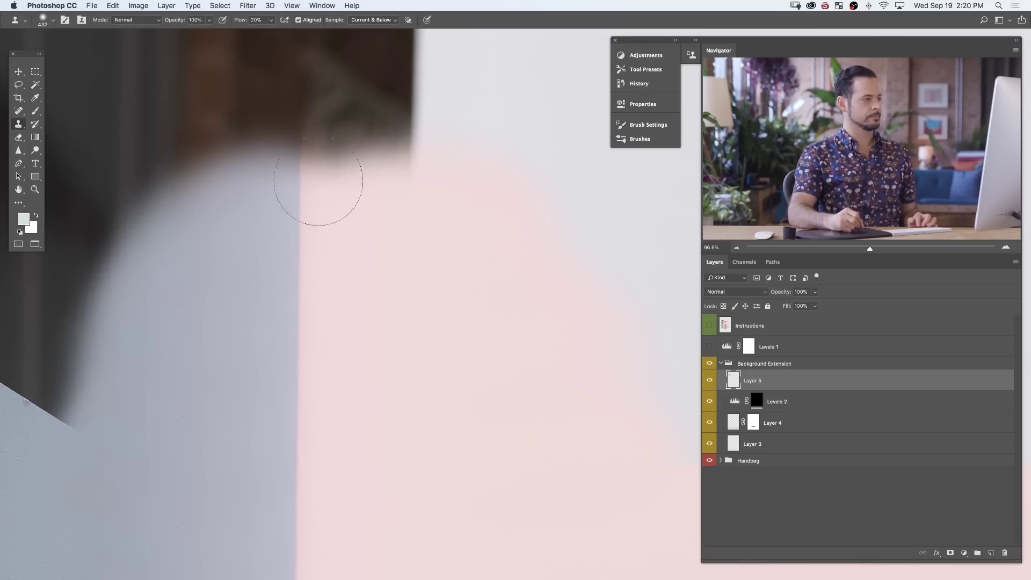
{"action": "mouse_move", "coordinate": [318, 181]}
{"action": "left_mouse_down"}
{"action": "mouse_move", "coordinate": [288, 143]}
{"action": "mouse_move", "coordinate": [392, 202]}
{"action": "mouse_move", "coordinate": [402, 73]}
{"action": "mouse_move", "coordinate": [391, 189]}
{"action": "left_mouse_up"}
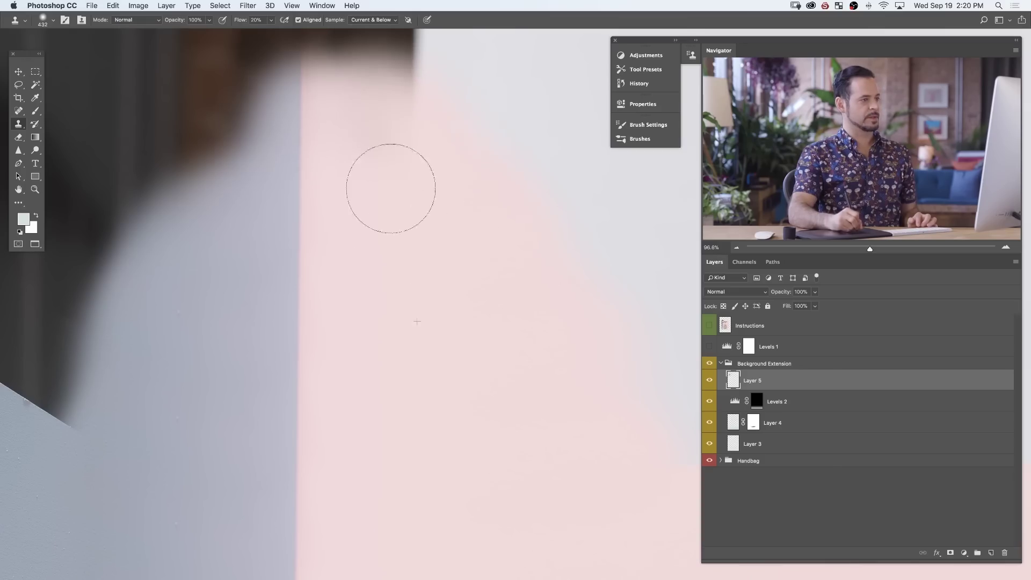
{"action": "mouse_move", "coordinate": [457, 189]}
{"action": "left_mouse_down"}
{"action": "mouse_move", "coordinate": [350, 161]}
{"action": "mouse_move", "coordinate": [248, 195]}
{"action": "mouse_move", "coordinate": [231, 142]}
{"action": "mouse_move", "coordinate": [147, 211]}
{"action": "mouse_move", "coordinate": [230, 80]}
{"action": "mouse_move", "coordinate": [191, 78]}
{"action": "left_mouse_up"}
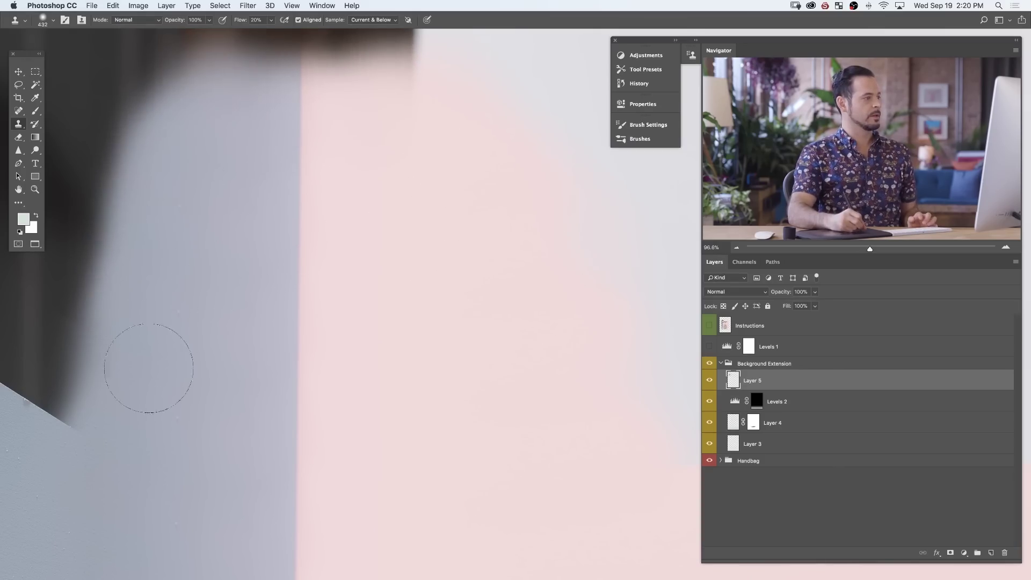
{"action": "left_click_drag", "start_coordinate": [291, 160], "coordinate": [340, 154]}
Resample the cloned pink wall and extend both walls along the seam up to the image's top edge
{"action": "left_click_drag", "start_coordinate": [334, 37], "coordinate": [356, 227]}
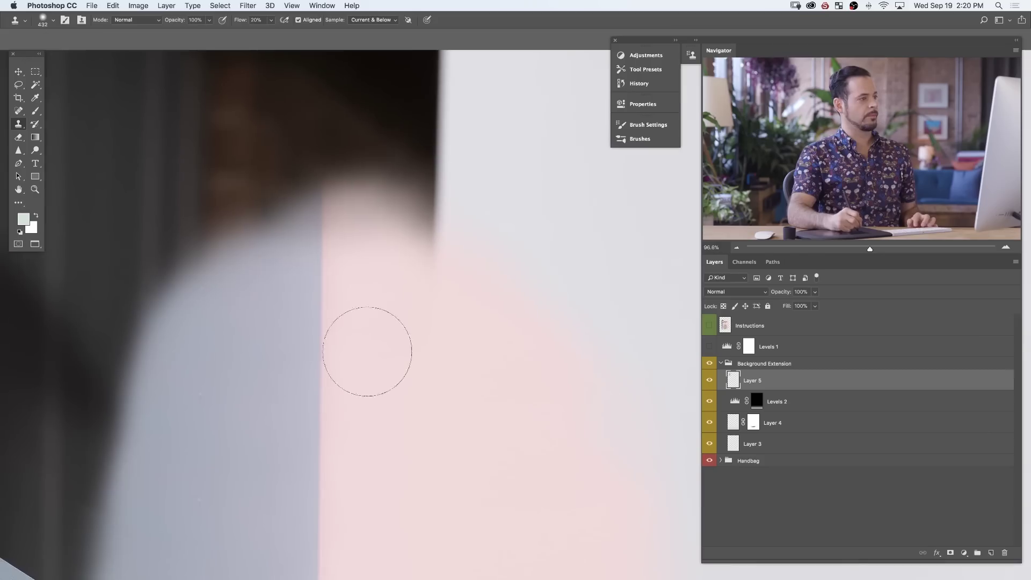
{"action": "left_click", "coordinate": [368, 350], "text": "alt"}
{"action": "mouse_move", "coordinate": [370, 295]}
{"action": "left_mouse_down"}
{"action": "mouse_move", "coordinate": [333, 249]}
{"action": "mouse_move", "coordinate": [317, 81]}
{"action": "mouse_move", "coordinate": [319, 156]}
{"action": "mouse_move", "coordinate": [386, 65]}
{"action": "mouse_move", "coordinate": [430, 272]}
{"action": "left_mouse_up"}
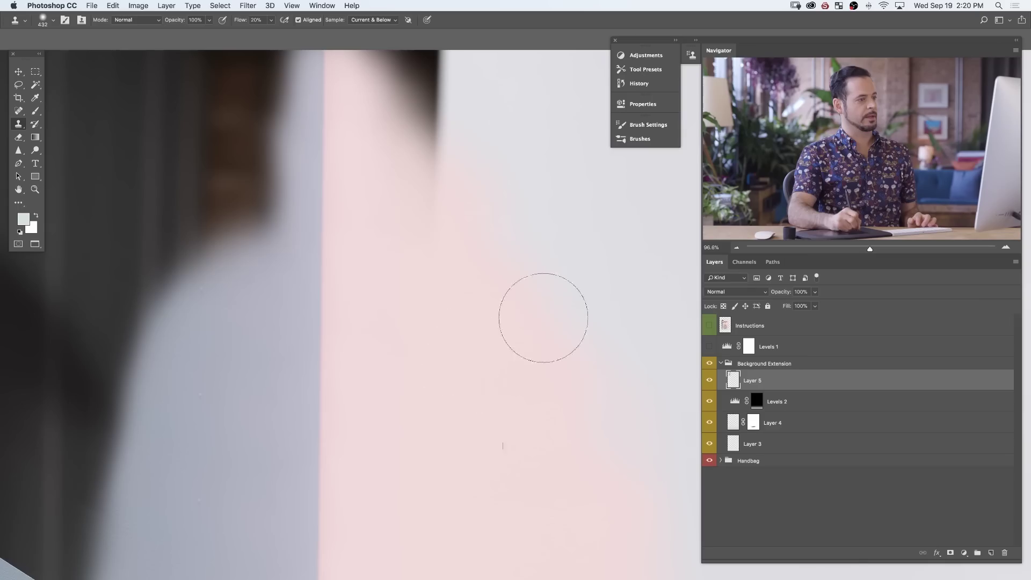
{"action": "mouse_move", "coordinate": [531, 259]}
{"action": "left_mouse_down"}
{"action": "mouse_move", "coordinate": [423, 203]}
{"action": "mouse_move", "coordinate": [414, 61]}
{"action": "mouse_move", "coordinate": [400, 75]}
{"action": "mouse_move", "coordinate": [448, 81]}
{"action": "left_mouse_up"}
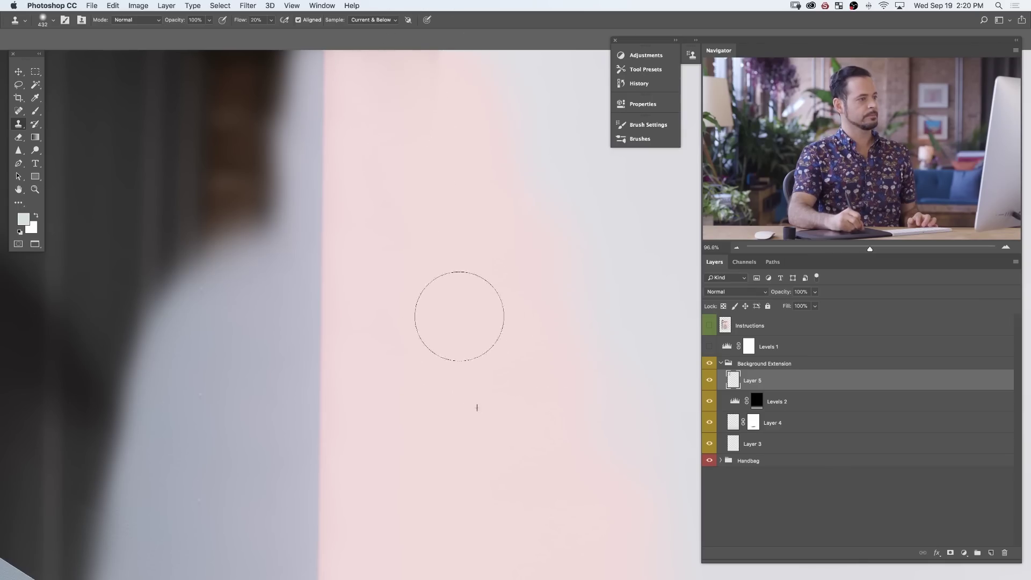
{"action": "mouse_move", "coordinate": [304, 253]}
{"action": "left_mouse_down"}
{"action": "mouse_move", "coordinate": [307, 65]}
{"action": "mouse_move", "coordinate": [242, 131]}
{"action": "mouse_move", "coordinate": [270, 233]}
{"action": "left_mouse_up"}
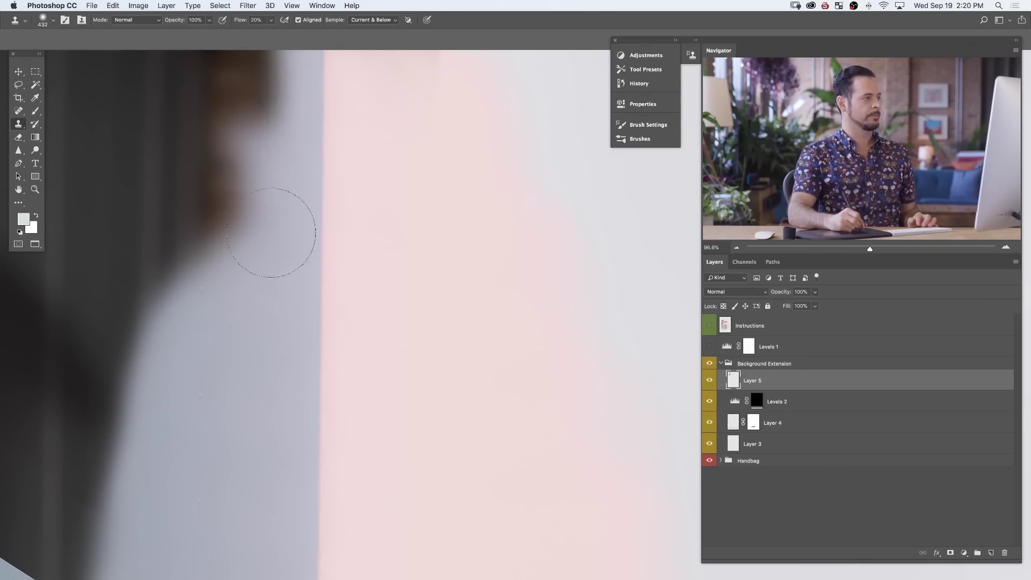
{"action": "mouse_move", "coordinate": [272, 308]}
{"action": "left_mouse_down"}
{"action": "mouse_move", "coordinate": [221, 228]}
{"action": "mouse_move", "coordinate": [186, 250]}
{"action": "mouse_move", "coordinate": [288, 48]}
{"action": "mouse_move", "coordinate": [188, 166]}
{"action": "mouse_move", "coordinate": [208, 138]}
{"action": "mouse_move", "coordinate": [207, 226]}
{"action": "mouse_move", "coordinate": [185, 102]}
{"action": "mouse_move", "coordinate": [272, 82]}
{"action": "left_mouse_up"}
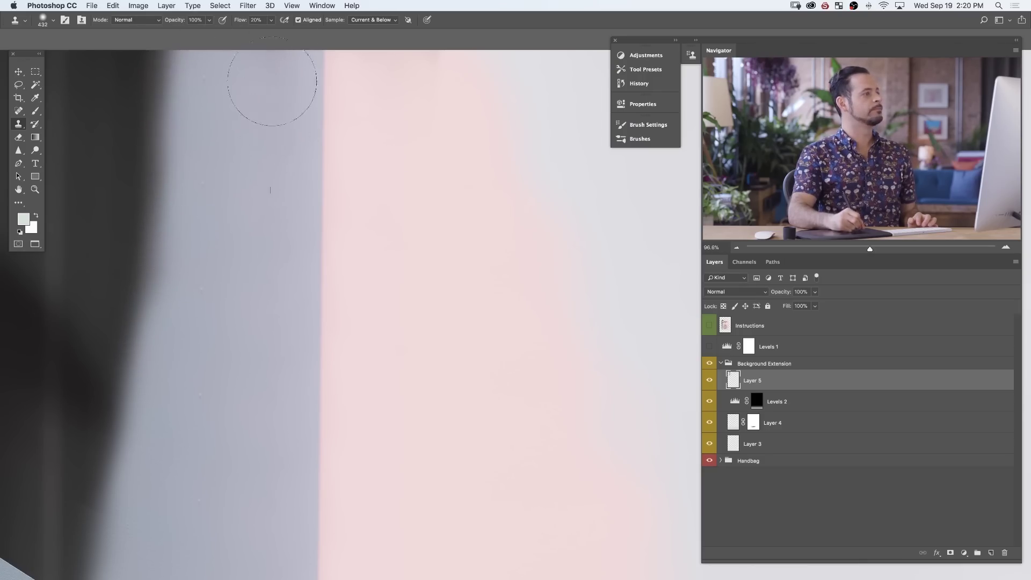
Add a new layer, sample the wall's pink, and paint over the grey upper wall using a large soft Brush at 80% flow
{"action": "left_click_drag", "start_coordinate": [404, 350], "coordinate": [369, 327], "text": "super"}
{"action": "scroll", "coordinate": [365, 317], "scroll_direction": "up", "scroll_amount": 1}
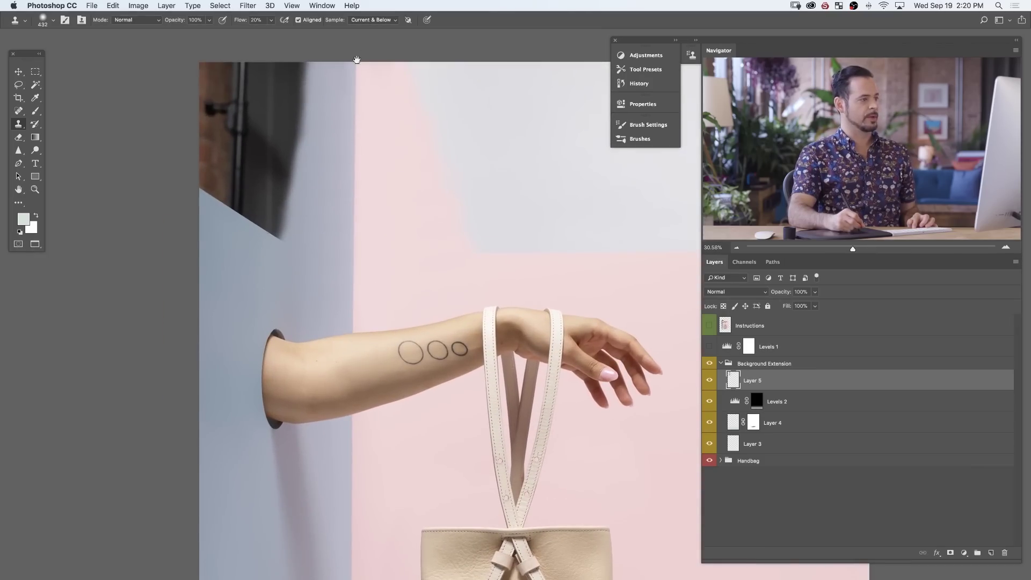
{"action": "left_click_drag", "start_coordinate": [351, 249], "coordinate": [281, 278]}
{"action": "left_click_drag", "start_coordinate": [368, 299], "coordinate": [289, 336]}
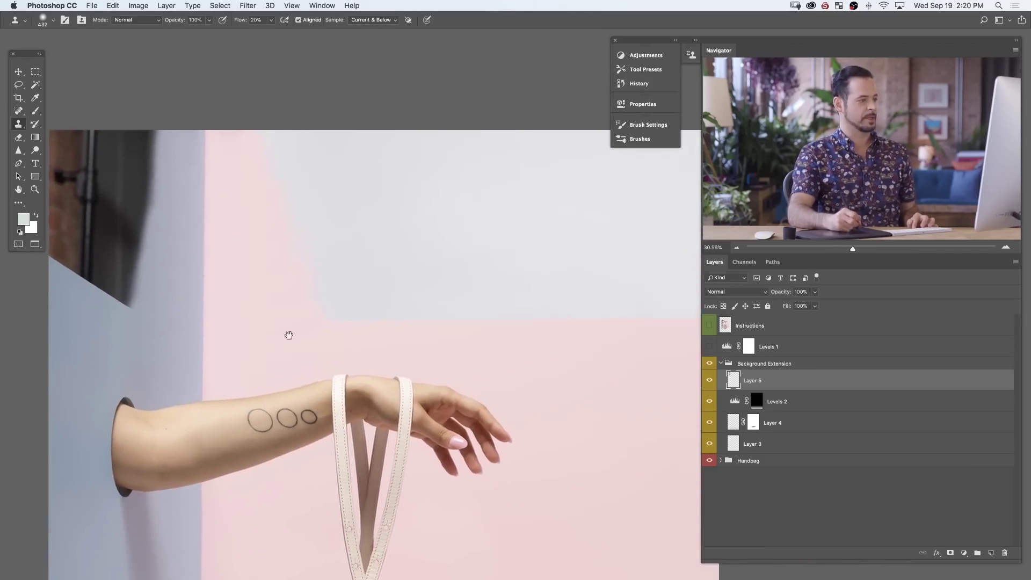
{"action": "key", "text": "super+shift+alt+n"}
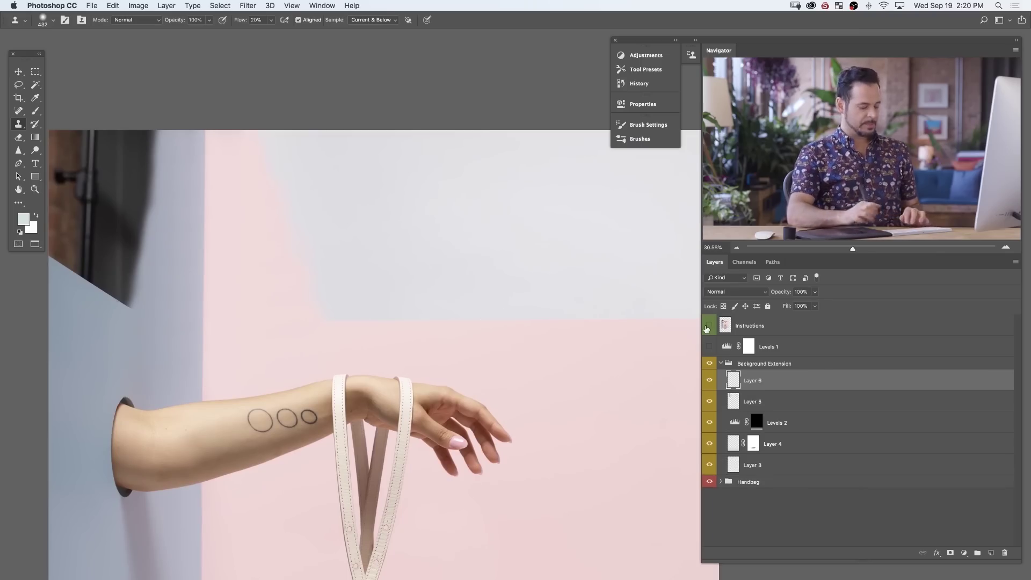
{"action": "key", "text": "b"}
{"action": "left_click", "coordinate": [288, 326], "text": "alt"}
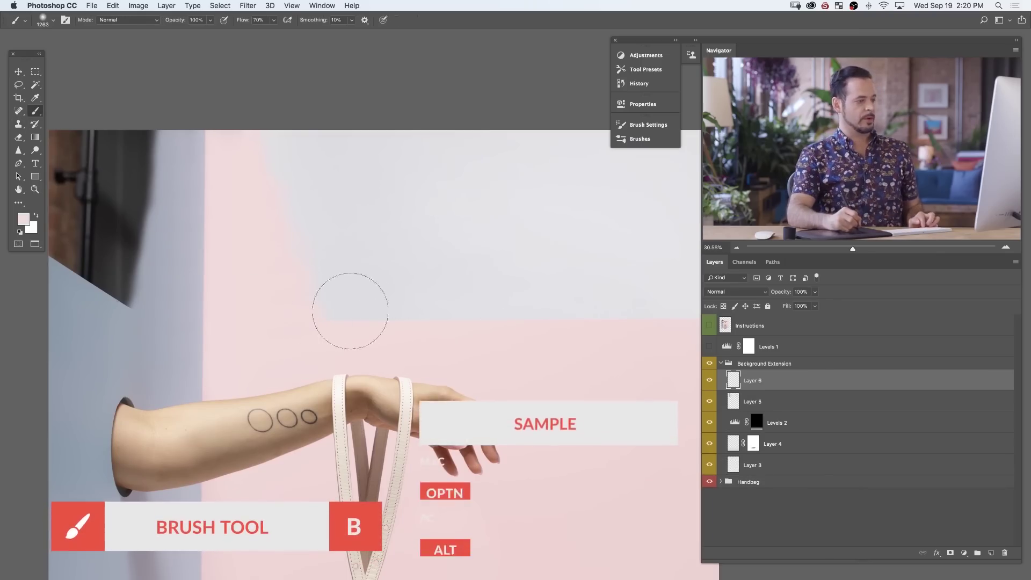
{"action": "key", "text": "shift+8"}
{"action": "mouse_move", "coordinate": [396, 258]}
{"action": "left_mouse_down"}
{"action": "mouse_move", "coordinate": [549, 225]}
{"action": "mouse_move", "coordinate": [331, 298]}
{"action": "mouse_move", "coordinate": [418, 307]}
{"action": "mouse_move", "coordinate": [559, 280]}
{"action": "mouse_move", "coordinate": [734, 296]}
{"action": "mouse_move", "coordinate": [638, 257]}
{"action": "mouse_move", "coordinate": [559, 255]}
{"action": "mouse_move", "coordinate": [566, 207]}
{"action": "mouse_move", "coordinate": [594, 234]}
{"action": "left_mouse_up"}
{"action": "left_click_drag", "start_coordinate": [677, 206], "coordinate": [610, 216]}
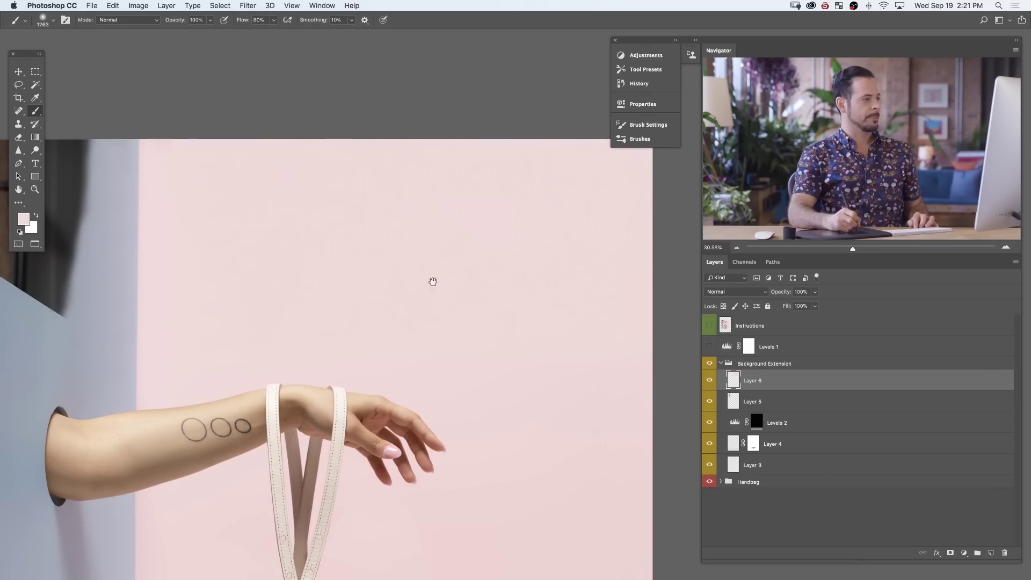
Examine the painted pink wall for tonal mismatches with the Levels 1 adjustment temporarily shown
{"action": "mouse_move", "coordinate": [455, 329]}
{"action": "left_mouse_down"}
{"action": "mouse_move", "coordinate": [407, 347]}
{"action": "mouse_move", "coordinate": [399, 335]}
{"action": "left_mouse_up"}
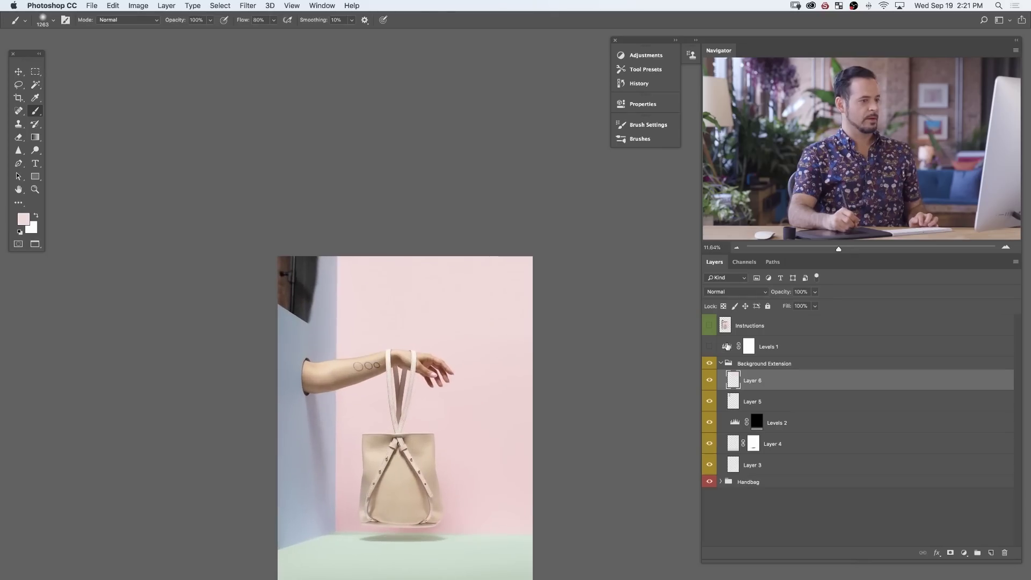
{"action": "left_click", "coordinate": [709, 347]}
{"action": "left_click_drag", "start_coordinate": [490, 318], "coordinate": [522, 306]}
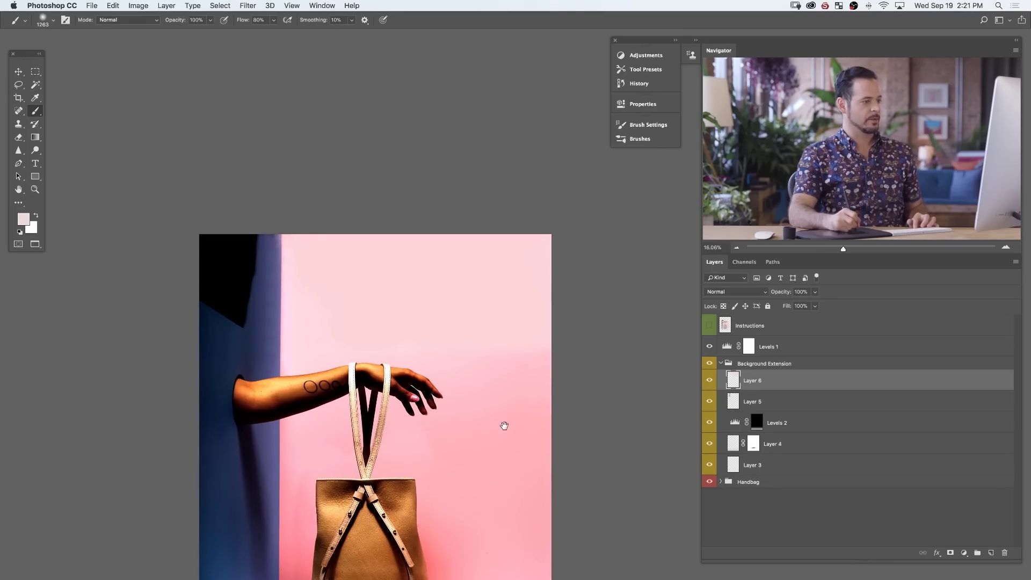
{"action": "left_click_drag", "start_coordinate": [505, 426], "coordinate": [492, 305]}
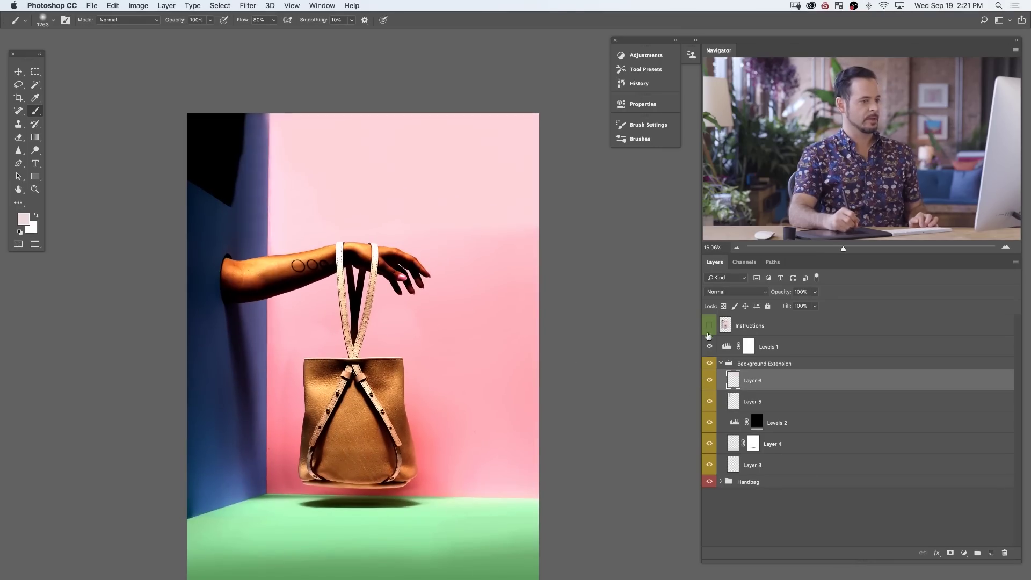
{"action": "left_click", "coordinate": [710, 347]}
Sample the pink beside the bag and blend it over the upper pink wall with a much larger brush at 30% flow, using Levels 1 as a check
{"action": "key", "text": "shift+3"}
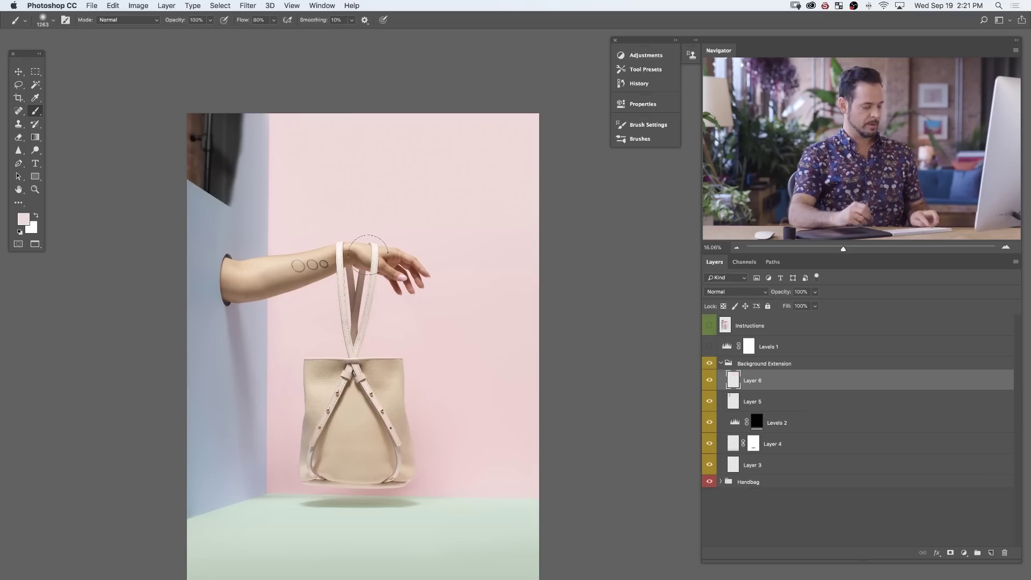
{"action": "left_click", "coordinate": [520, 319], "text": "alt"}
{"action": "left_click_drag", "start_coordinate": [493, 354], "coordinate": [485, 243]}
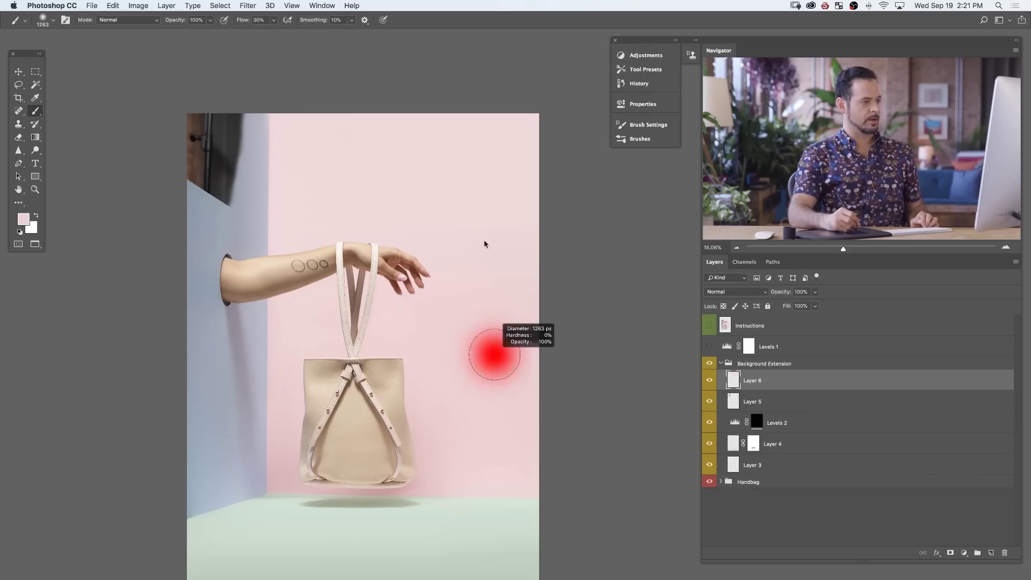
{"action": "mouse_move", "coordinate": [470, 295]}
{"action": "left_mouse_down"}
{"action": "mouse_move", "coordinate": [537, 321]}
{"action": "mouse_move", "coordinate": [540, 252]}
{"action": "left_mouse_up"}
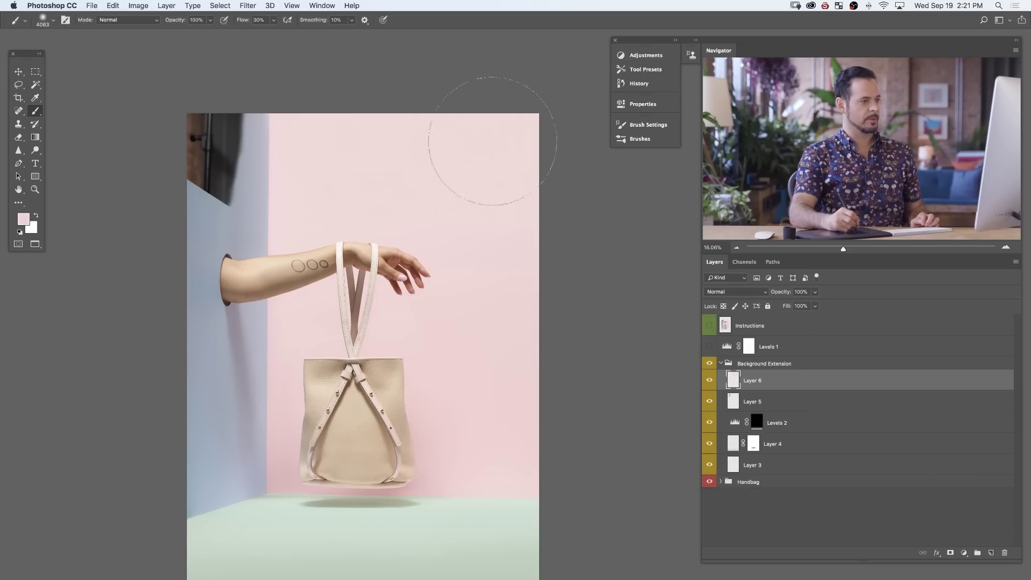
{"action": "left_click", "coordinate": [710, 348]}
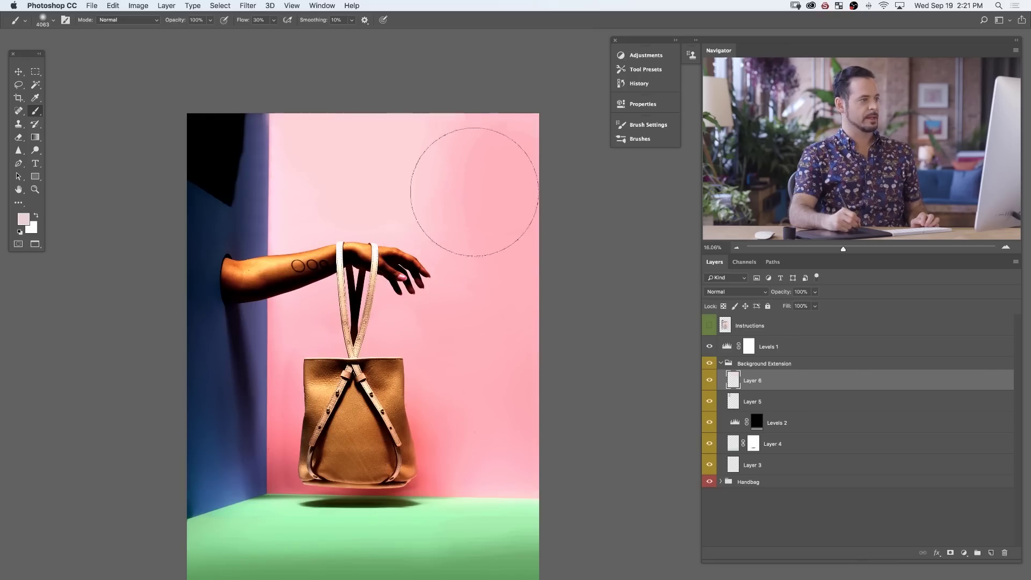
{"action": "mouse_move", "coordinate": [474, 192]}
{"action": "left_mouse_down"}
{"action": "mouse_move", "coordinate": [496, 218]}
{"action": "mouse_move", "coordinate": [487, 241]}
{"action": "left_mouse_up"}
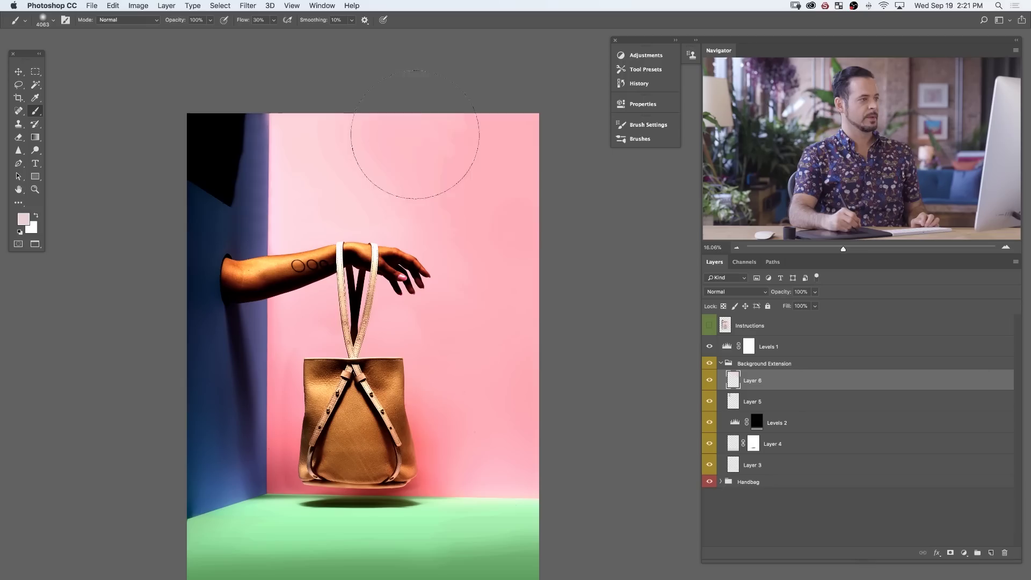
Hide the Levels 1 adjustment and add a new empty layer above the pink paint layer
{"action": "left_click", "coordinate": [710, 346]}
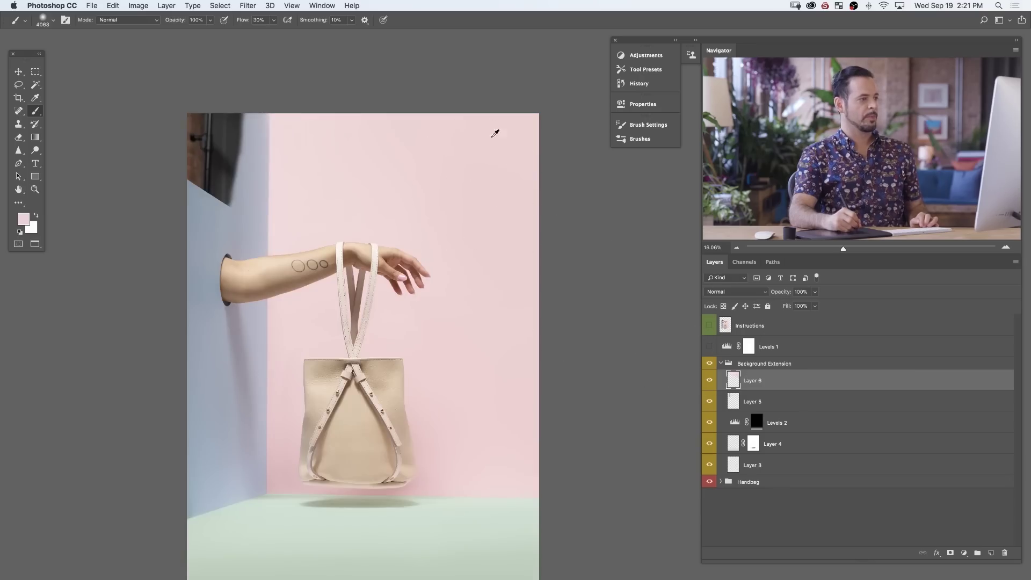
{"action": "left_click_drag", "start_coordinate": [347, 220], "coordinate": [441, 249]}
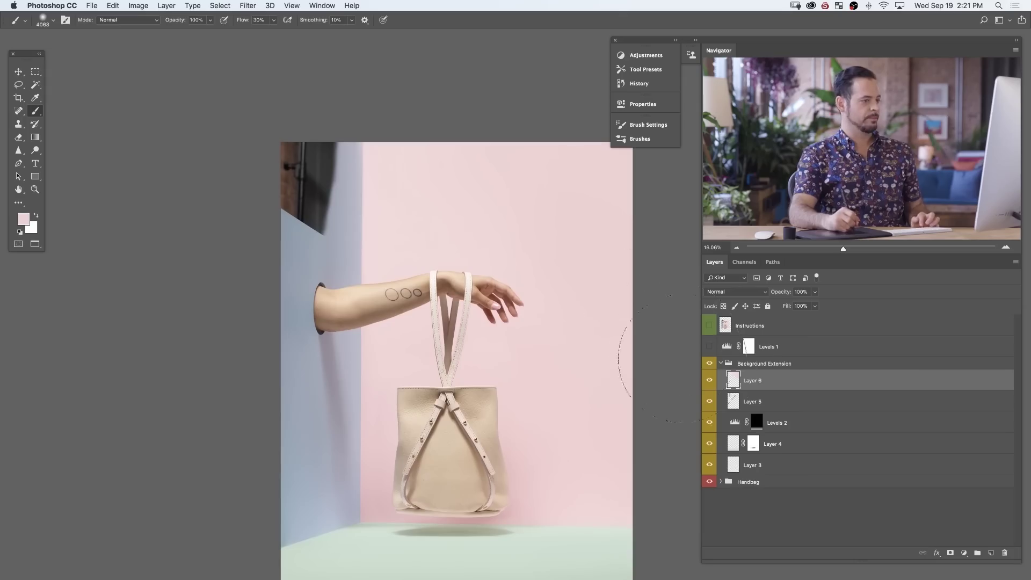
{"action": "key", "text": "super+alt+shift+n"}
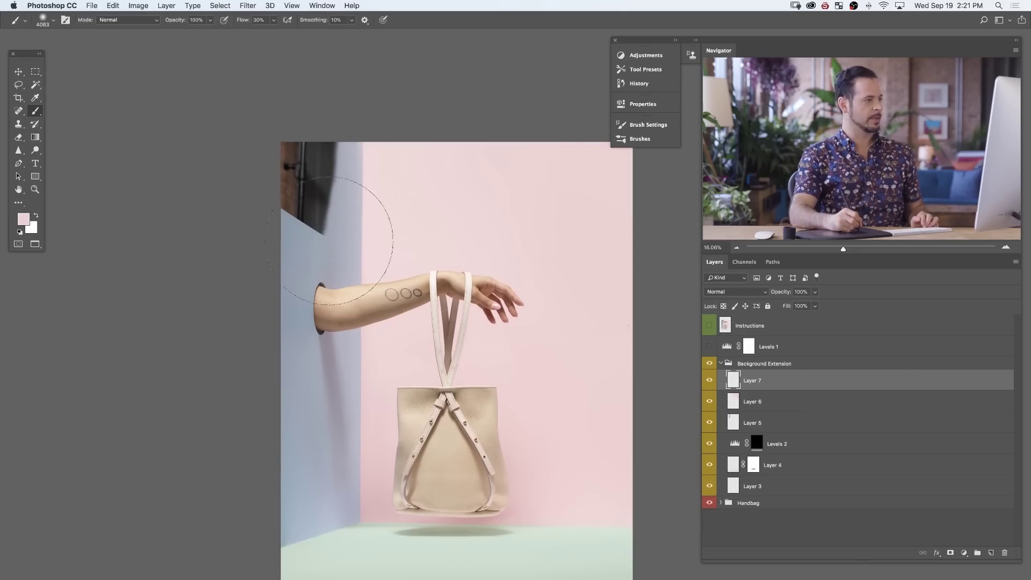
Examine the blue wall's texture and shadow around the arm opening, and compare it with the bag and pink wall areas
{"action": "mouse_move", "coordinate": [341, 244]}
{"action": "left_mouse_down", "text": "ctrl+alt"}
{"action": "mouse_move", "coordinate": [314, 250]}
{"action": "mouse_move", "coordinate": [447, 187]}
{"action": "left_mouse_up", "text": "ctrl+alt"}
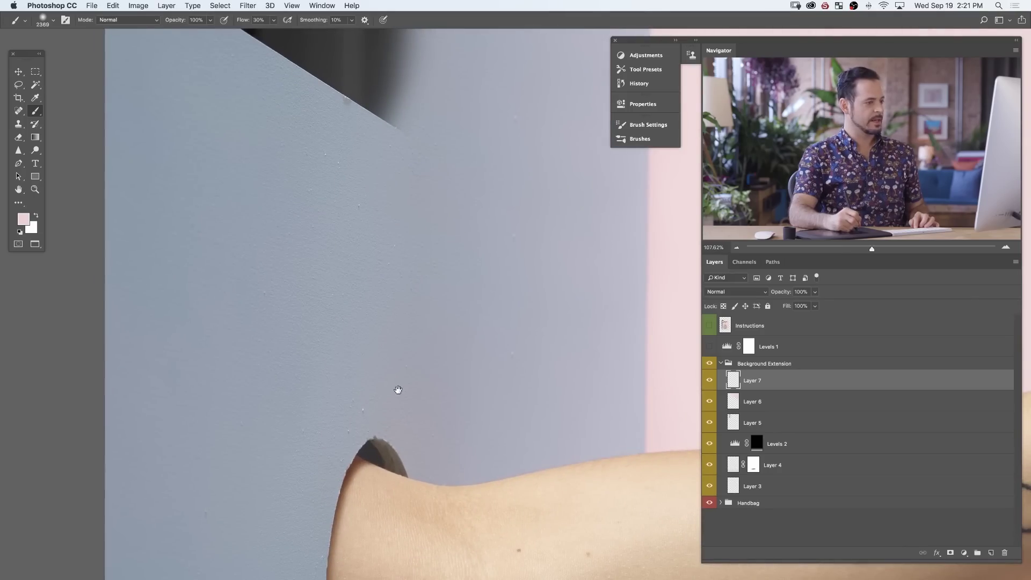
{"action": "left_click_drag", "start_coordinate": [434, 376], "coordinate": [460, 359], "text": "super"}
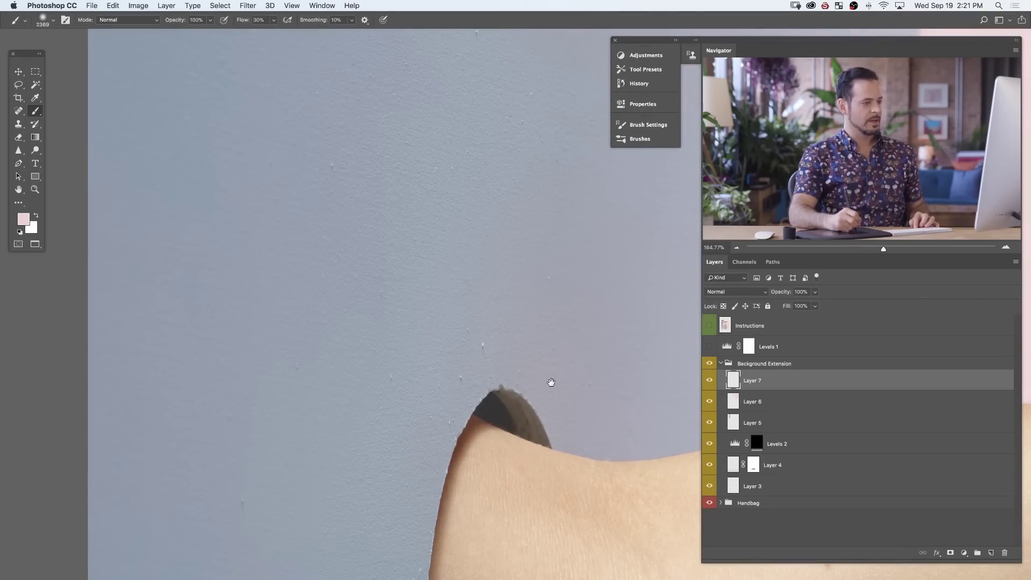
{"action": "mouse_move", "coordinate": [551, 382]}
{"action": "left_mouse_down"}
{"action": "mouse_move", "coordinate": [248, 203]}
{"action": "mouse_move", "coordinate": [310, 246]}
{"action": "left_mouse_up"}
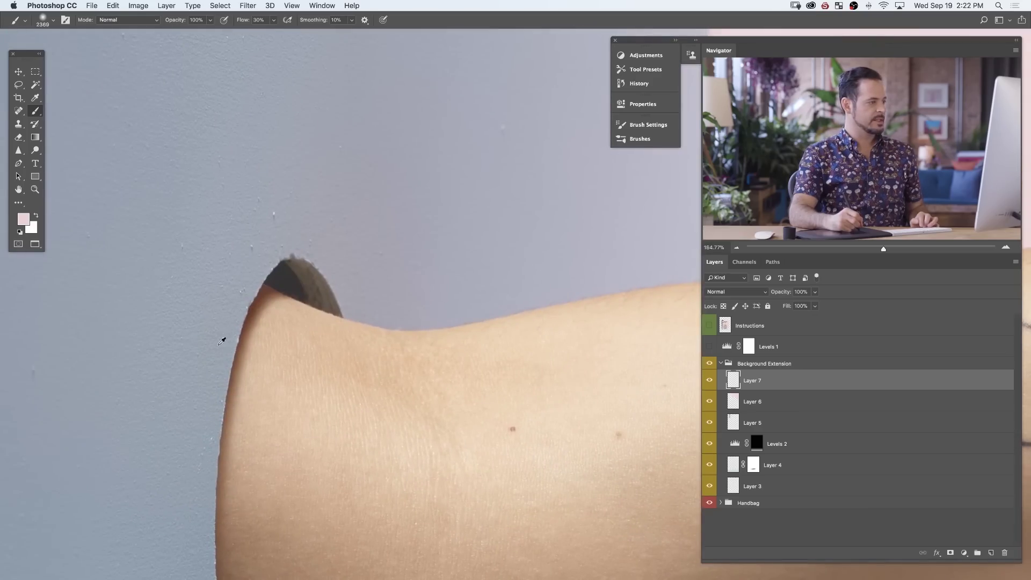
{"action": "left_click_drag", "start_coordinate": [306, 283], "coordinate": [267, 295], "text": "super"}
{"action": "left_click_drag", "start_coordinate": [248, 425], "coordinate": [248, 172]}
{"action": "left_click_drag", "start_coordinate": [283, 281], "coordinate": [385, 258], "text": "super"}
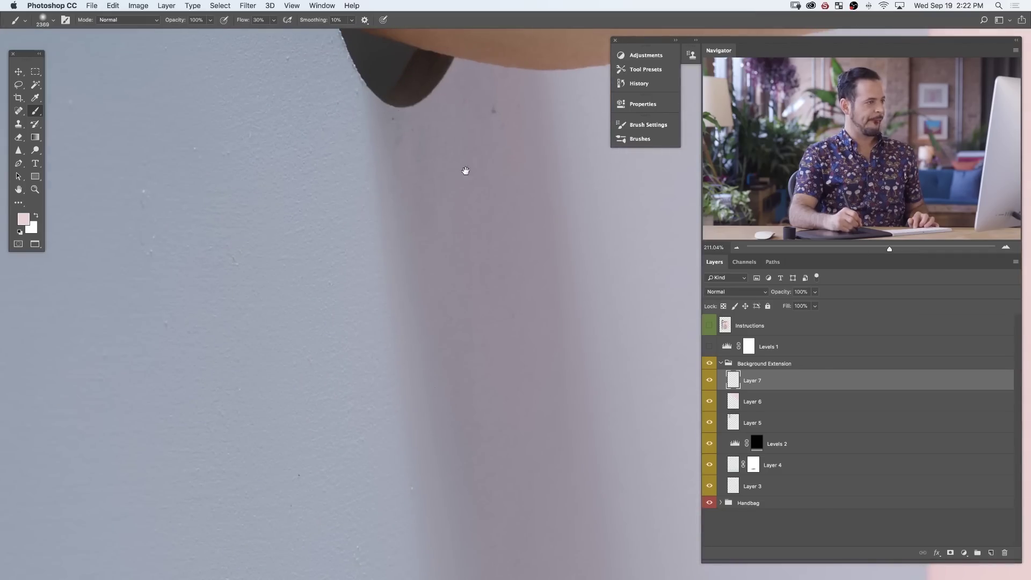
{"action": "left_click_drag", "start_coordinate": [465, 171], "coordinate": [371, 208]}
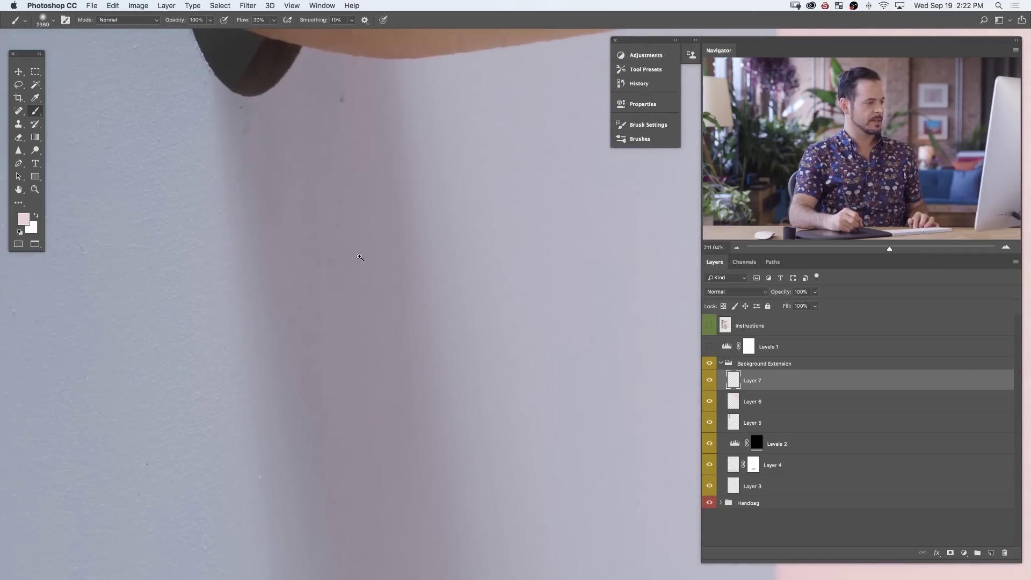
{"action": "left_click_drag", "start_coordinate": [360, 257], "coordinate": [294, 267], "text": "super"}
{"action": "left_click_drag", "start_coordinate": [403, 258], "coordinate": [392, 274]}
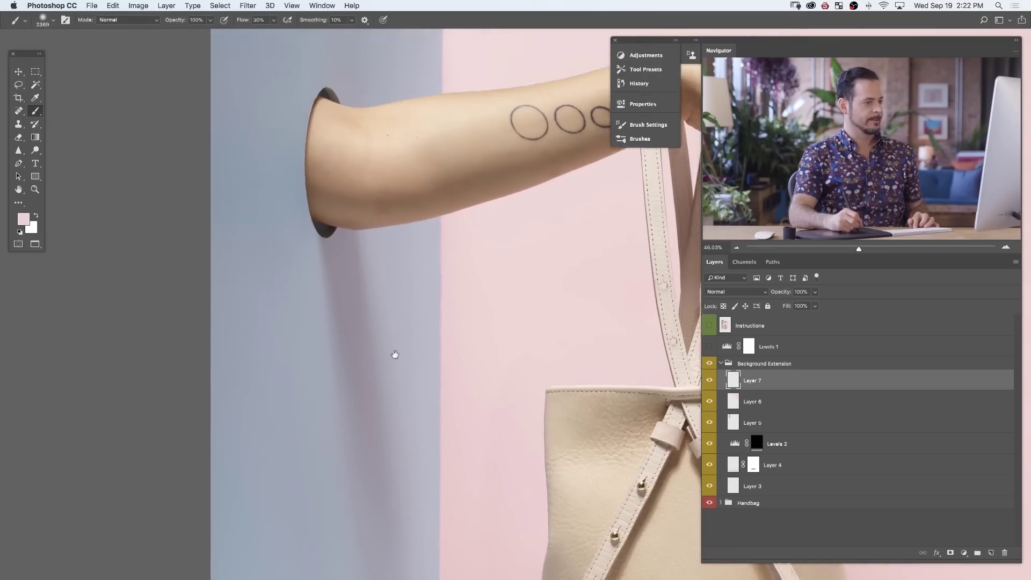
{"action": "left_click_drag", "start_coordinate": [394, 354], "coordinate": [336, 271]}
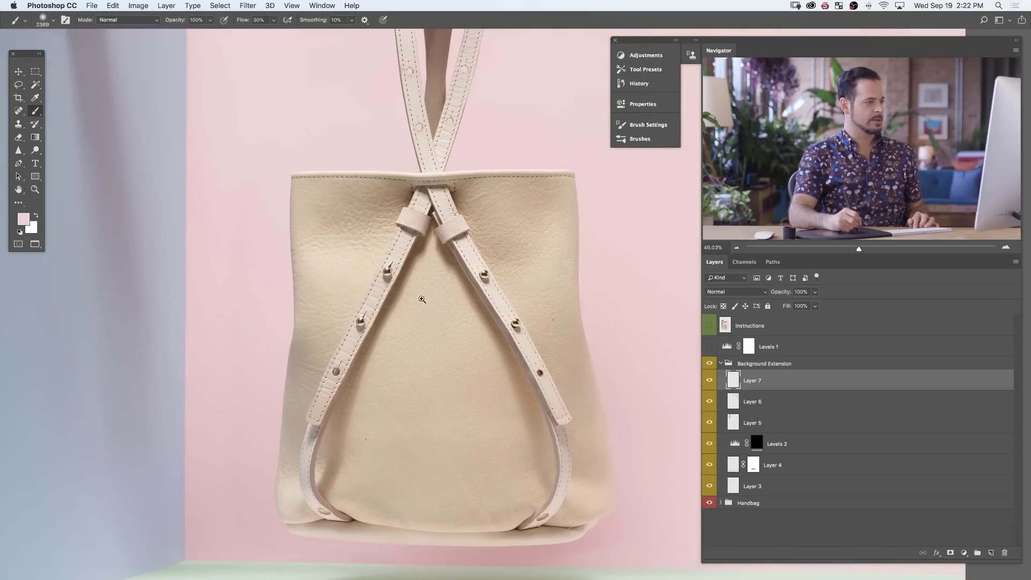
{"action": "left_click_drag", "start_coordinate": [422, 299], "coordinate": [491, 299]}
{"action": "left_click_drag", "start_coordinate": [348, 274], "coordinate": [321, 175]}
{"action": "left_click_drag", "start_coordinate": [385, 135], "coordinate": [317, 397]}
{"action": "left_click_drag", "start_coordinate": [385, 247], "coordinate": [352, 244]}
Paint sampled blue-grey wall colour at 60% flow over the remaining dark curtain and brick area on Layer 7
{"action": "left_click_drag", "start_coordinate": [368, 210], "coordinate": [351, 364]}
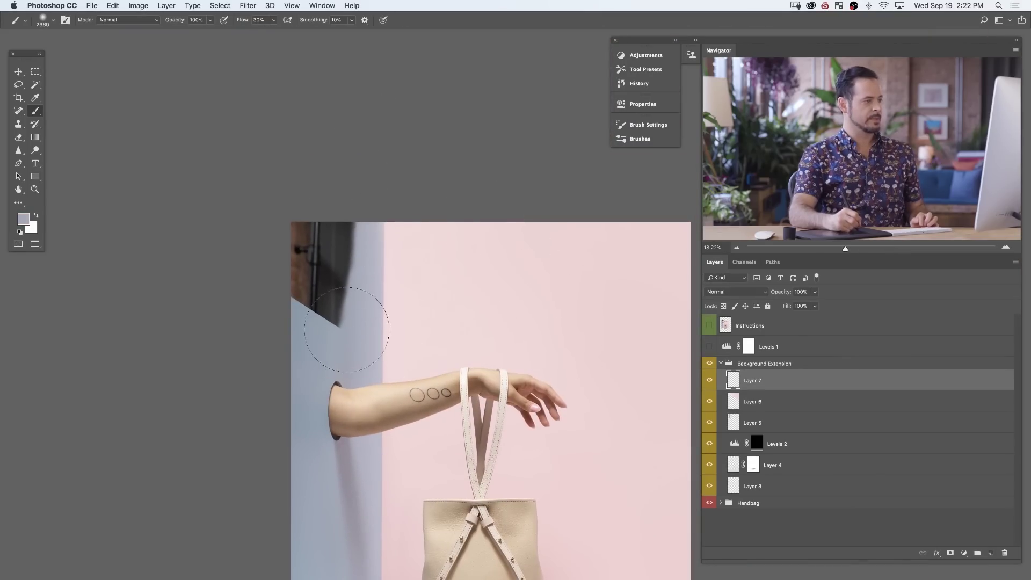
{"action": "key", "text": "shift+6"}
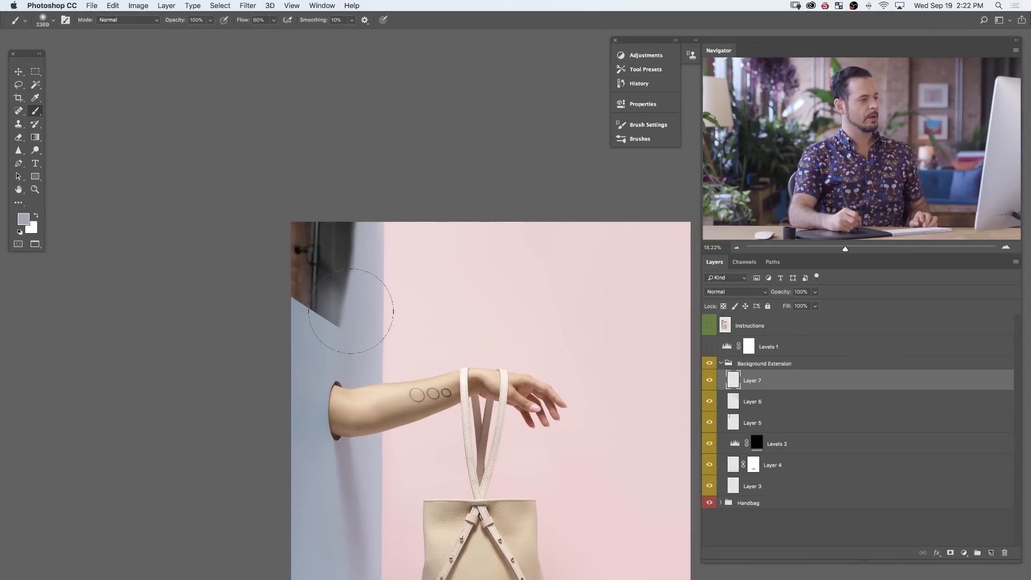
{"action": "mouse_move", "coordinate": [350, 318]}
{"action": "left_mouse_down"}
{"action": "mouse_move", "coordinate": [315, 327]}
{"action": "mouse_move", "coordinate": [343, 271]}
{"action": "mouse_move", "coordinate": [330, 250]}
{"action": "mouse_move", "coordinate": [329, 338]}
{"action": "left_mouse_up"}
{"action": "mouse_move", "coordinate": [326, 255]}
{"action": "left_mouse_down"}
{"action": "mouse_move", "coordinate": [317, 322]}
{"action": "mouse_move", "coordinate": [305, 226]}
{"action": "left_mouse_up"}
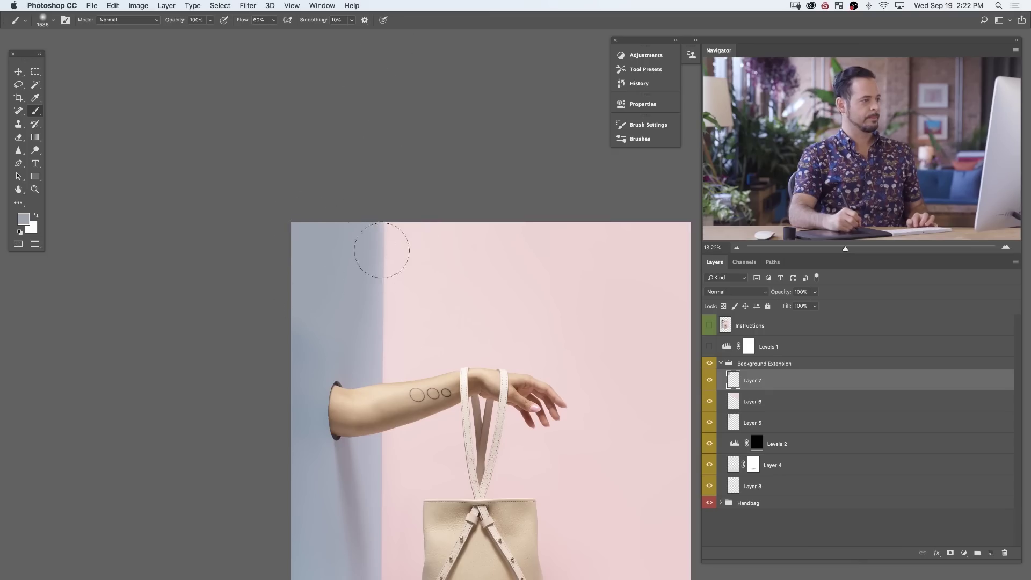
Toggle Layer 6 to check its overlap, then erase its excess pink along the blue-pink seam near the image's top
{"action": "left_click", "coordinate": [708, 401]}
{"action": "left_click", "coordinate": [708, 401]}
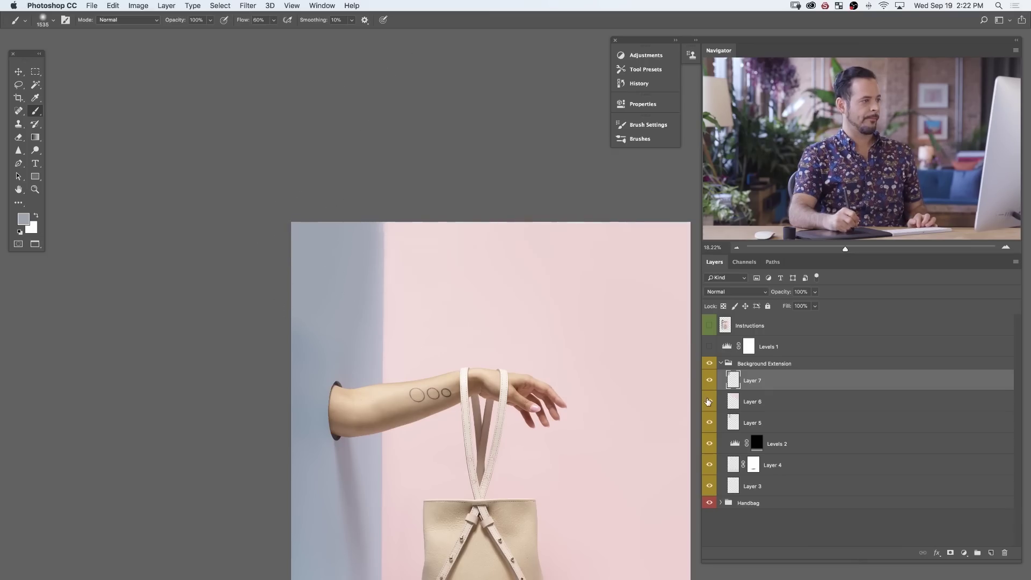
{"action": "left_click", "coordinate": [709, 402]}
{"action": "left_click", "coordinate": [709, 402]}
{"action": "left_click", "coordinate": [747, 404]}
{"action": "key", "text": "e"}
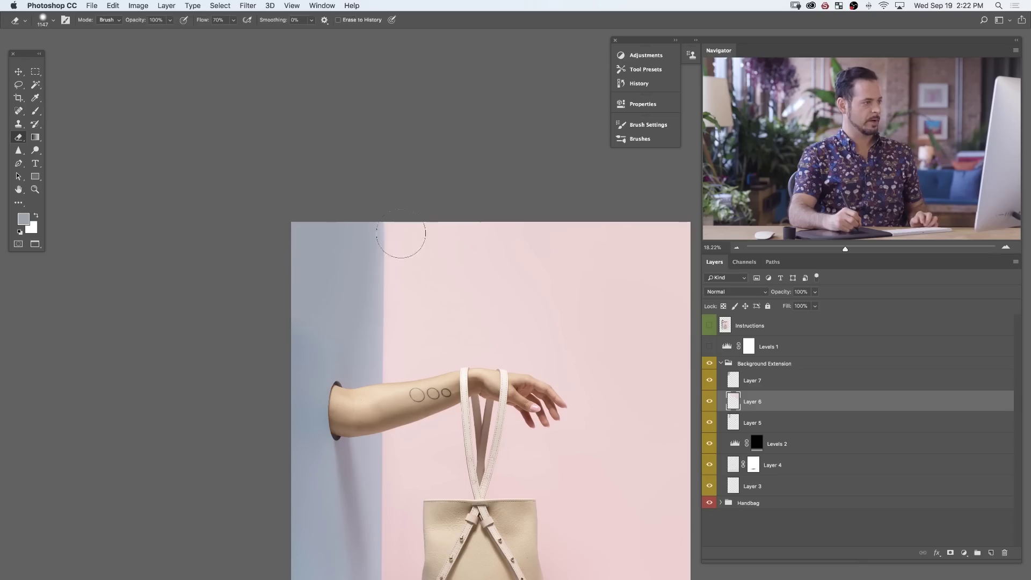
{"action": "left_click_drag", "start_coordinate": [390, 236], "coordinate": [373, 225]}
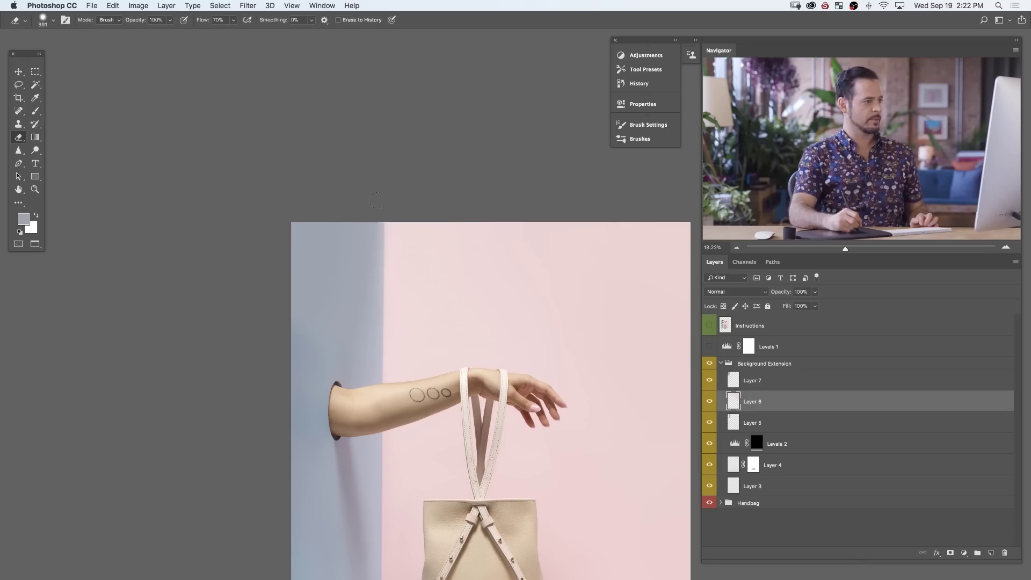
Check the whole extended background with the Levels 1 adjustment temporarily shown
{"action": "left_click", "coordinate": [709, 347]}
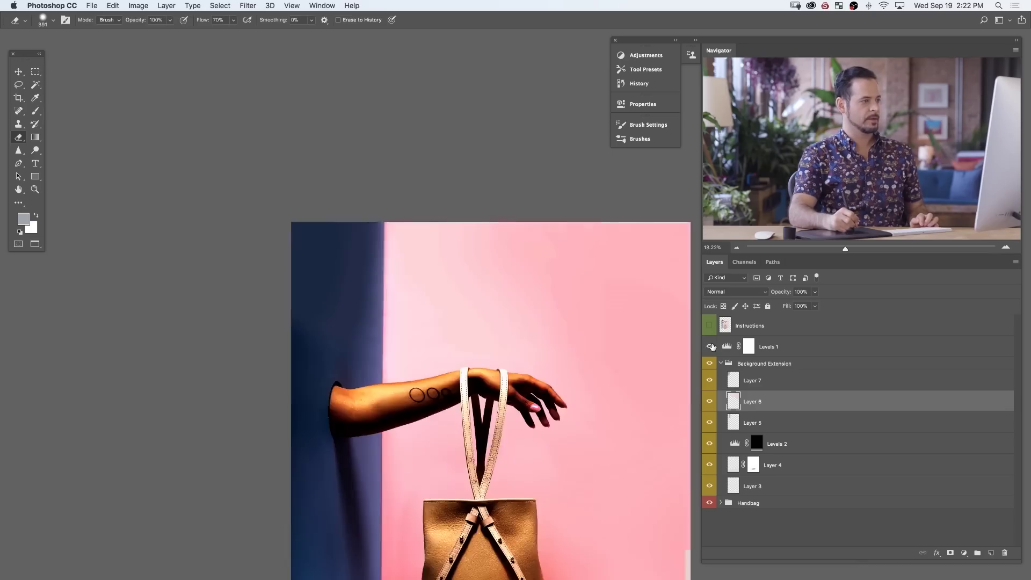
{"action": "left_click_drag", "start_coordinate": [543, 416], "coordinate": [479, 278]}
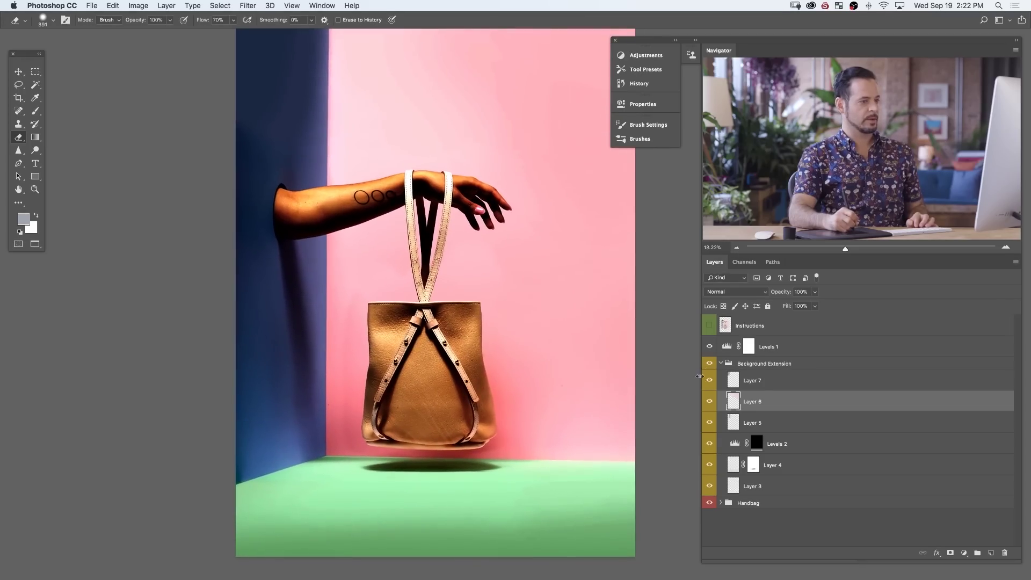
{"action": "left_click", "coordinate": [712, 346]}
Examine the lower blue wall and its edge with the green table with the Levels 1 adjustment temporarily shown
{"action": "scroll", "coordinate": [299, 467], "scroll_direction": "up", "scroll_amount": 5}
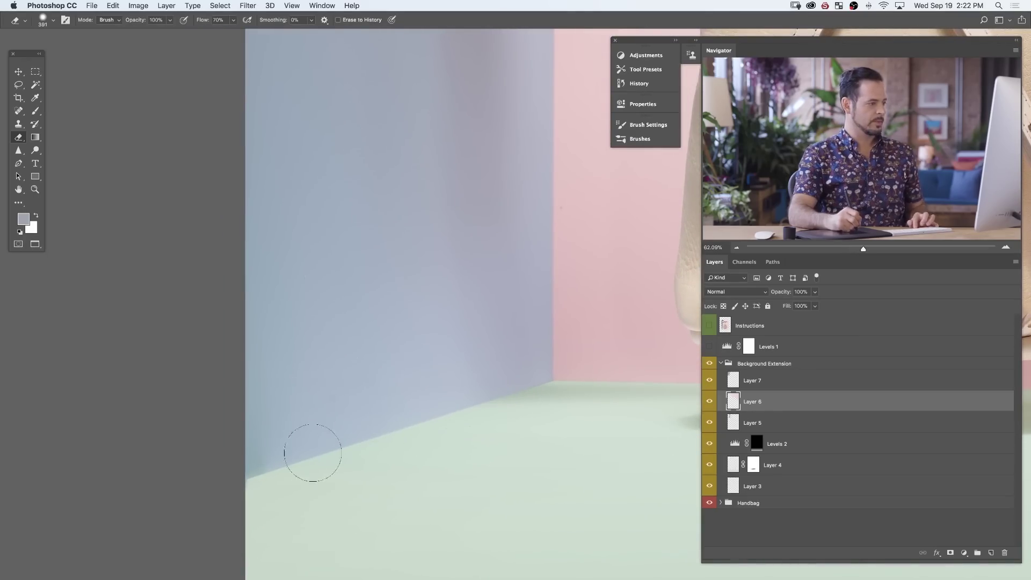
{"action": "left_click", "coordinate": [711, 348]}
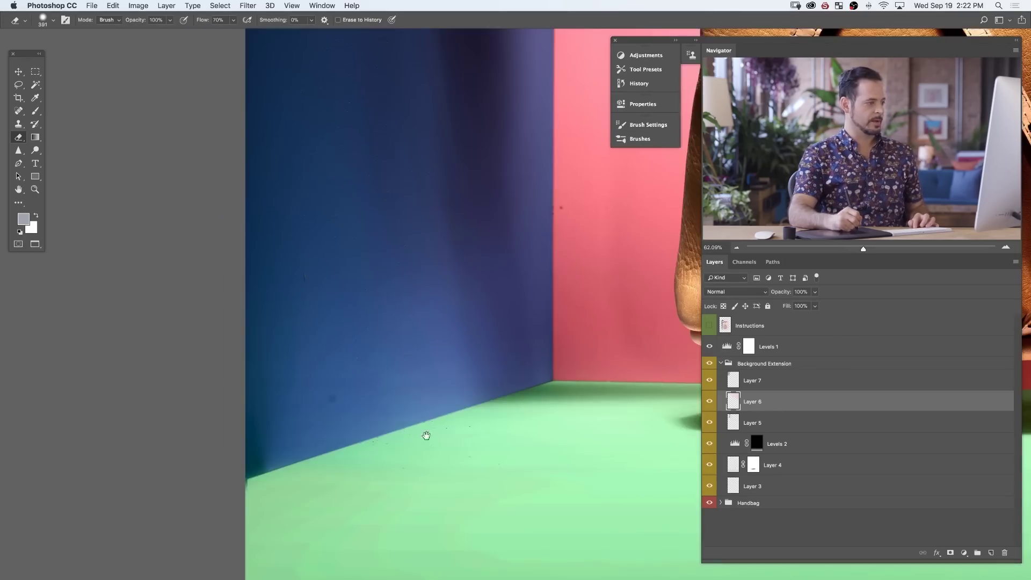
{"action": "scroll", "coordinate": [397, 445], "scroll_direction": "left", "scroll_amount": 3}
{"action": "scroll", "coordinate": [398, 446], "scroll_direction": "down", "scroll_amount": 2}
{"action": "scroll", "coordinate": [392, 411], "scroll_direction": "down", "scroll_amount": 2}
{"action": "scroll", "coordinate": [392, 411], "scroll_direction": "left", "scroll_amount": 1}
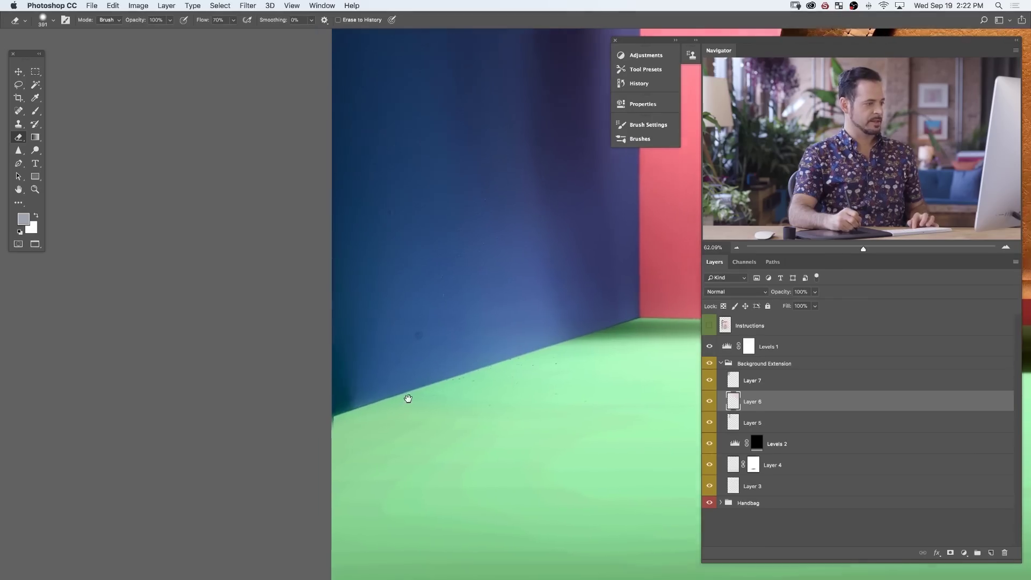
{"action": "key", "text": "b"}
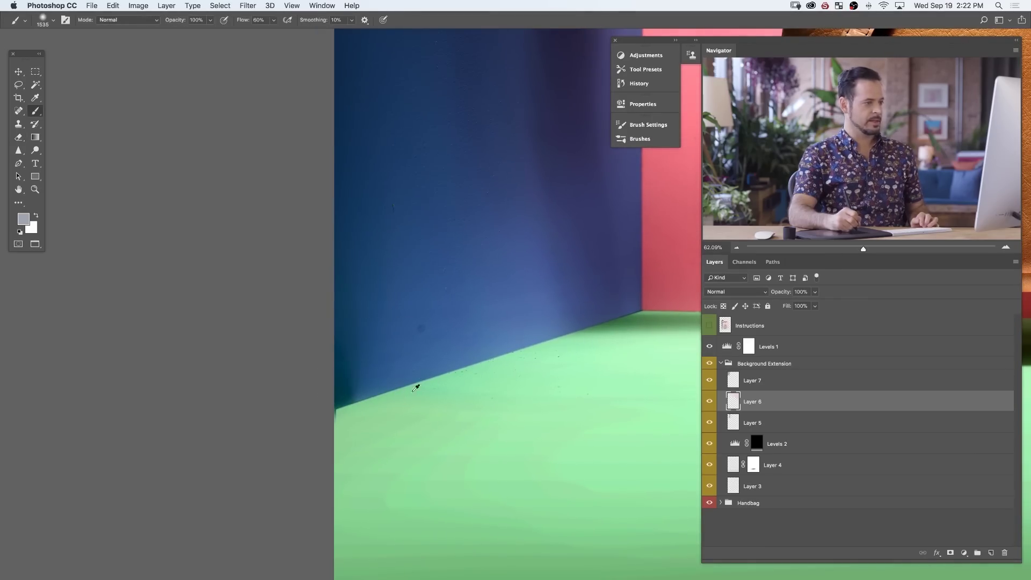
{"action": "left_click_drag", "start_coordinate": [414, 350], "coordinate": [432, 353]}
{"action": "left_click_drag", "start_coordinate": [434, 353], "coordinate": [434, 365]}
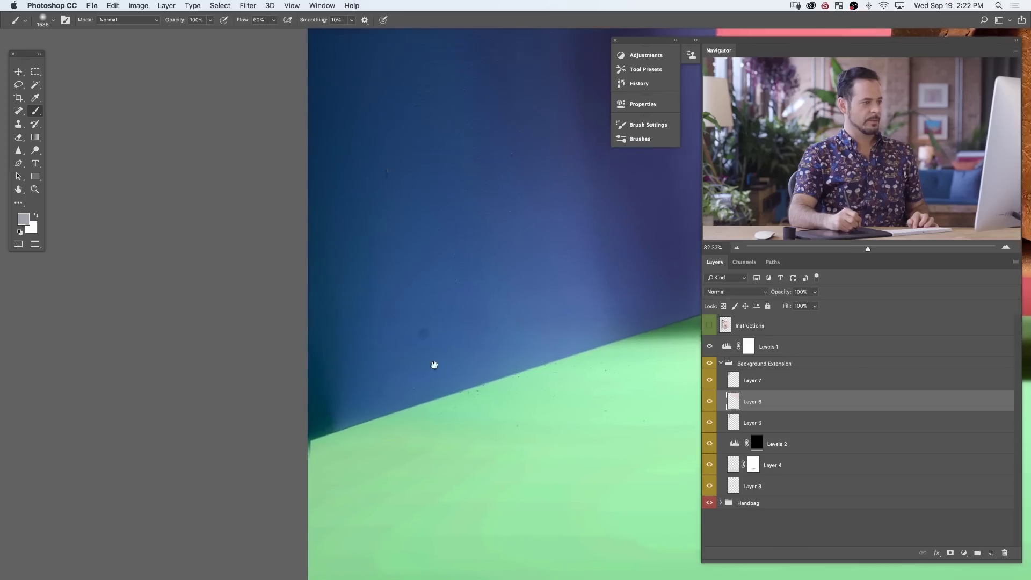
{"action": "scroll", "coordinate": [434, 365], "scroll_direction": "up", "scroll_amount": 1}
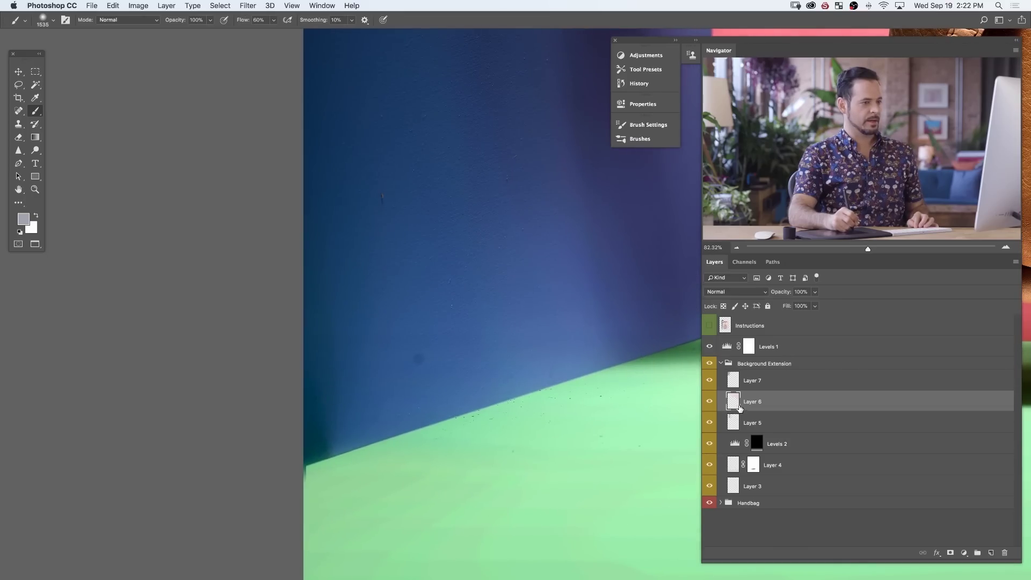
{"action": "left_click", "coordinate": [710, 346]}
Add a new layer above Layer 7 and clone blue wall texture at 20% flow over the dark patch beside the image's lower-left wall edge
{"action": "key", "text": "ctrl+shift+alt+n"}
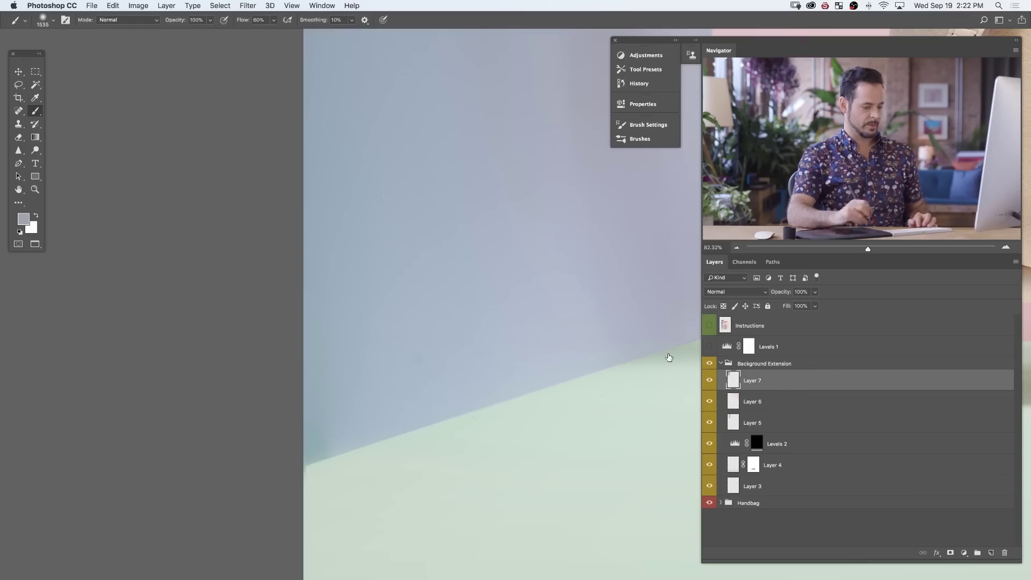
{"action": "key", "text": "s"}
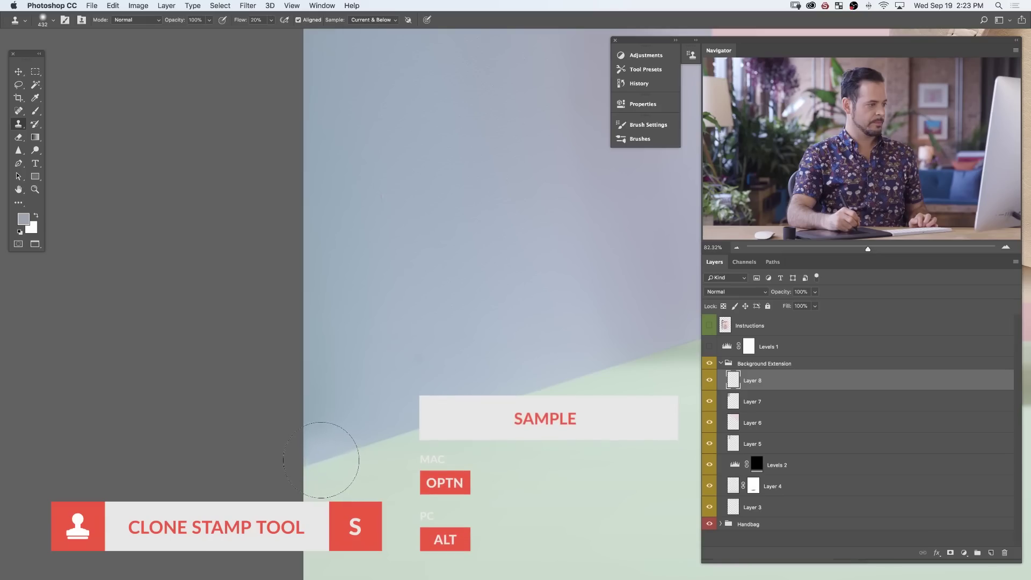
{"action": "mouse_move", "coordinate": [321, 460]}
{"action": "left_mouse_down"}
{"action": "mouse_move", "coordinate": [306, 476]}
{"action": "mouse_move", "coordinate": [318, 399]}
{"action": "left_mouse_up"}
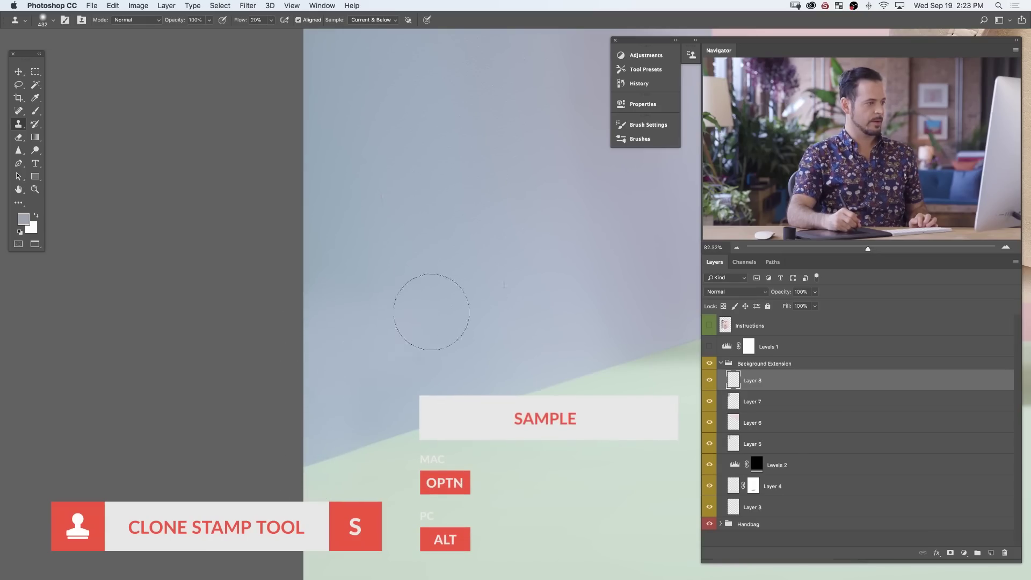
Check the cloned lower wall corner with the Levels 1 adjustment temporarily shown
{"action": "left_click", "coordinate": [718, 349]}
{"action": "left_click", "coordinate": [709, 347]}
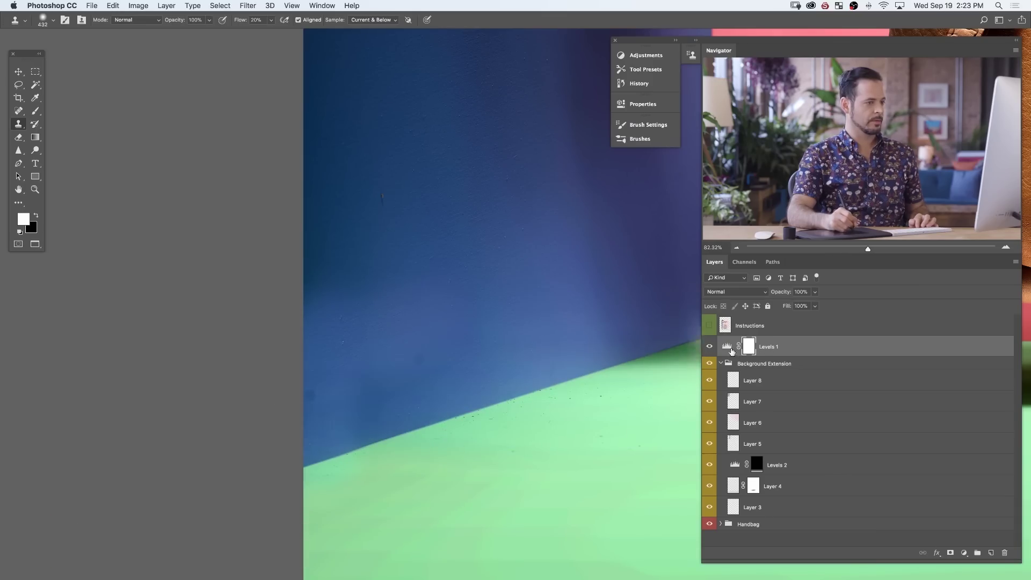
{"action": "left_click", "coordinate": [709, 346]}
{"action": "left_click_drag", "start_coordinate": [524, 394], "coordinate": [448, 430]}
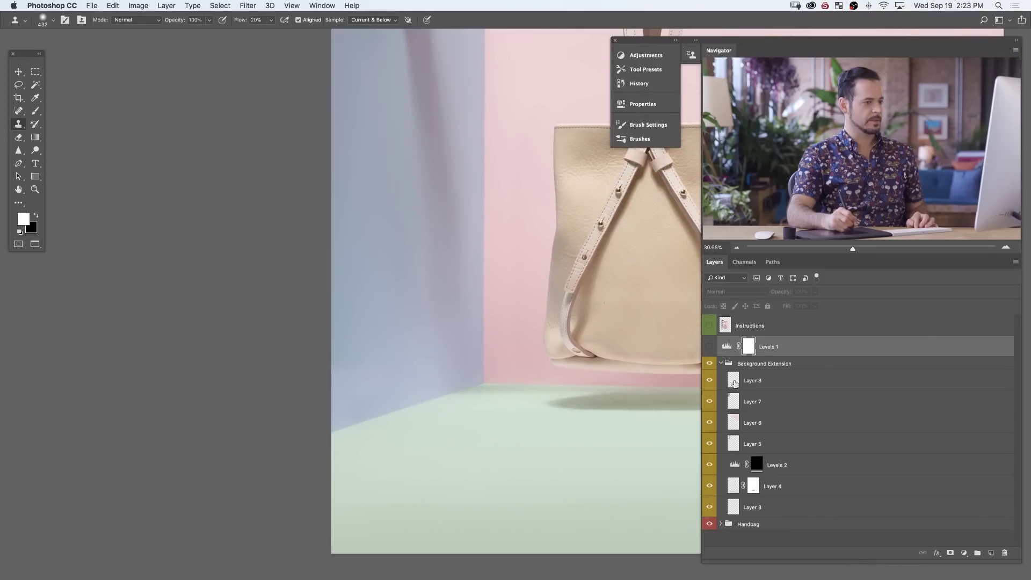
Add a new layer above Layer 8 for painting and check the whole image by toggling Levels 1
{"action": "left_click", "coordinate": [757, 382]}
{"action": "key", "text": "alt+shift+super+n"}
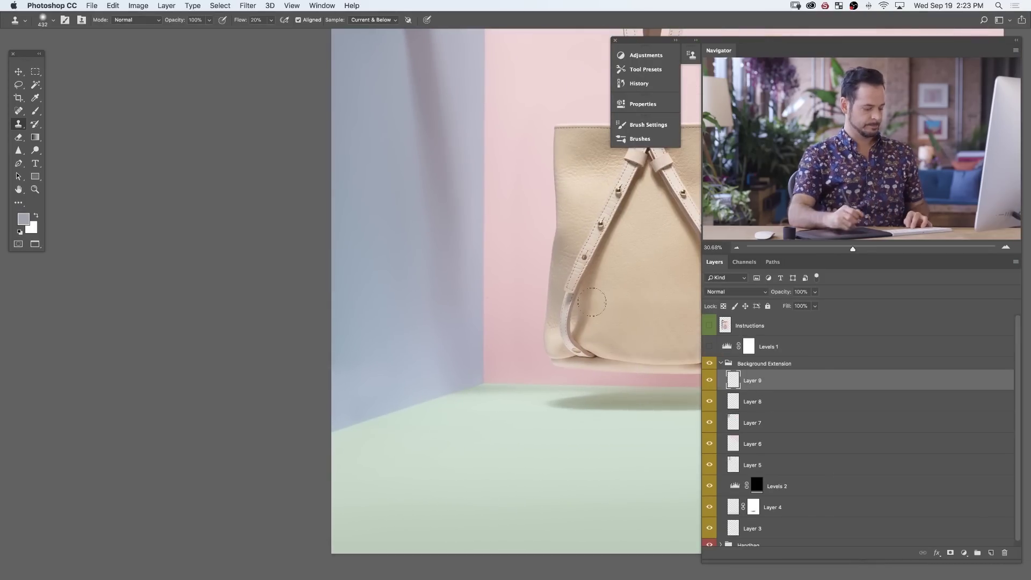
{"action": "key", "text": "b"}
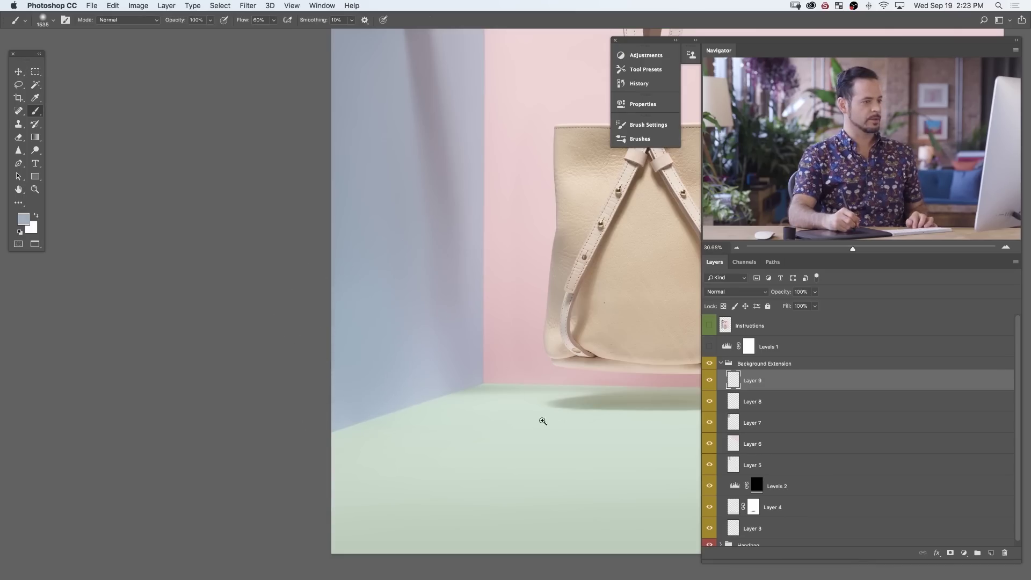
{"action": "left_click_drag", "start_coordinate": [542, 422], "coordinate": [396, 553]}
{"action": "left_click_drag", "start_coordinate": [426, 438], "coordinate": [388, 508]}
{"action": "left_click_drag", "start_coordinate": [564, 450], "coordinate": [446, 402]}
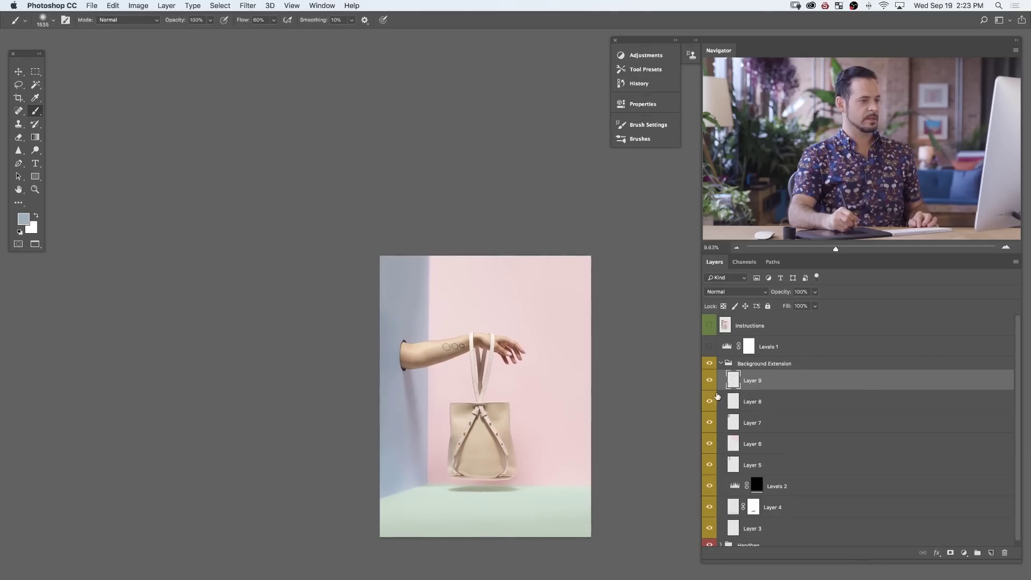
{"action": "left_click", "coordinate": [710, 347]}
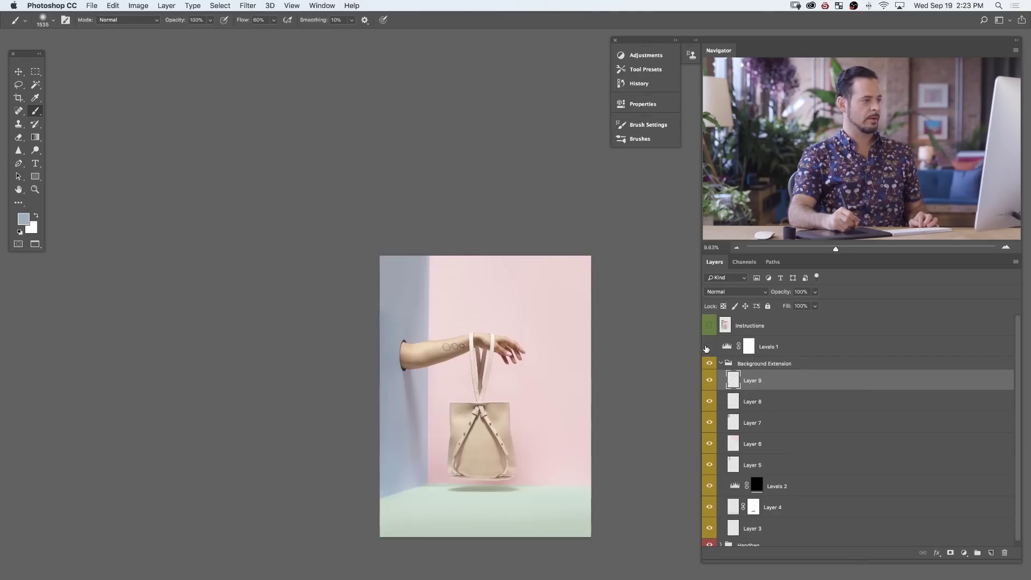
{"action": "left_click", "coordinate": [710, 346]}
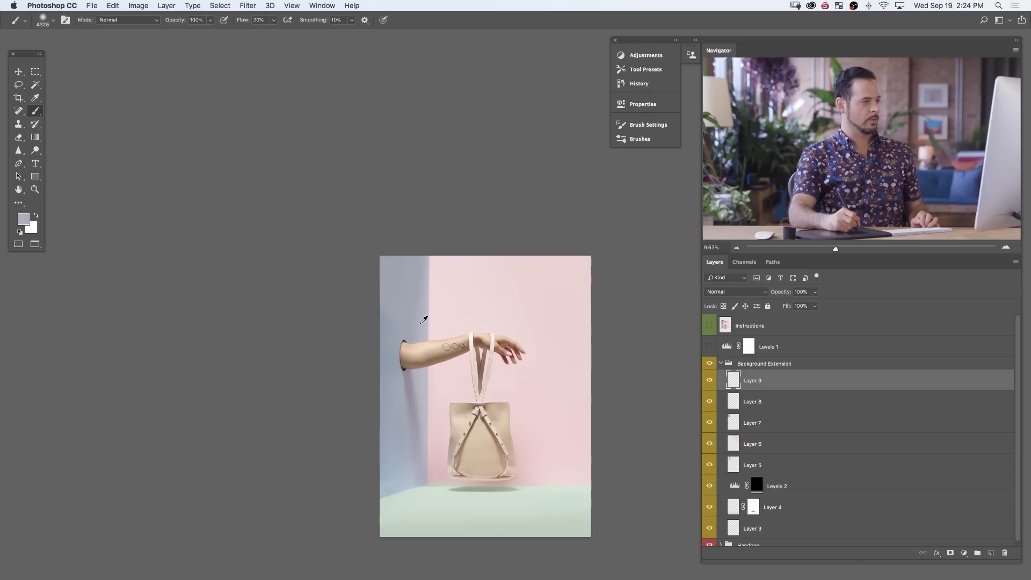
Paint sampled blue-grey tones softly over the blue wall at 20% flow on Layer 9, and compare by toggling the layer
{"action": "left_click", "coordinate": [422, 324], "text": "alt"}
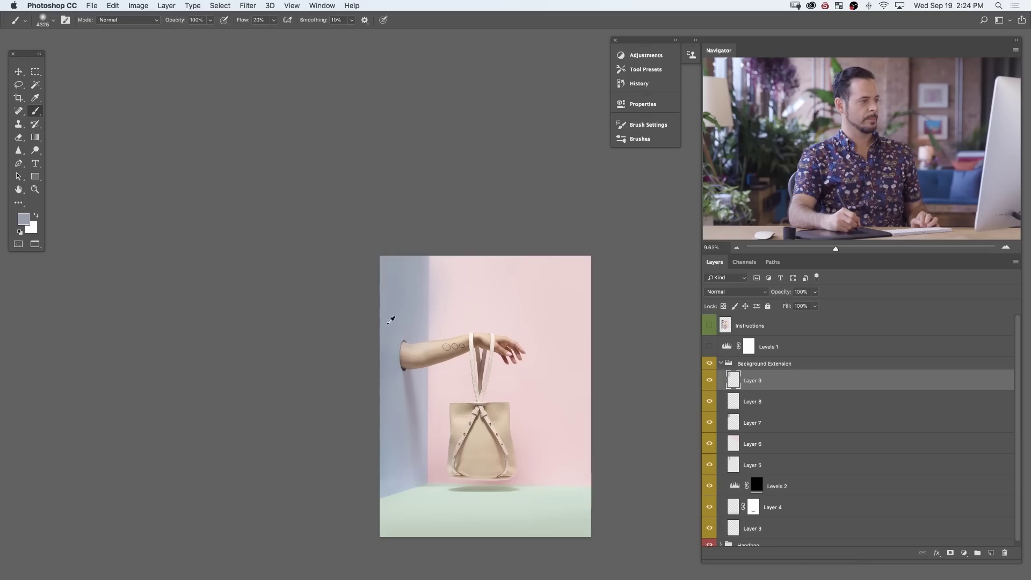
{"action": "left_click", "coordinate": [391, 343], "text": "alt"}
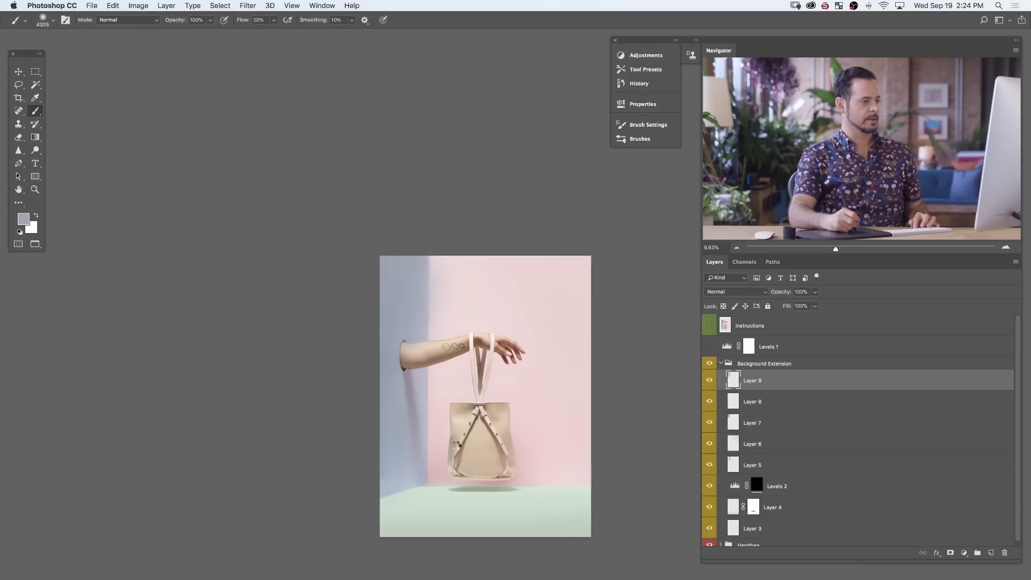
{"action": "left_click_drag", "start_coordinate": [442, 495], "coordinate": [431, 469]}
{"action": "left_click", "coordinate": [399, 403], "text": "alt"}
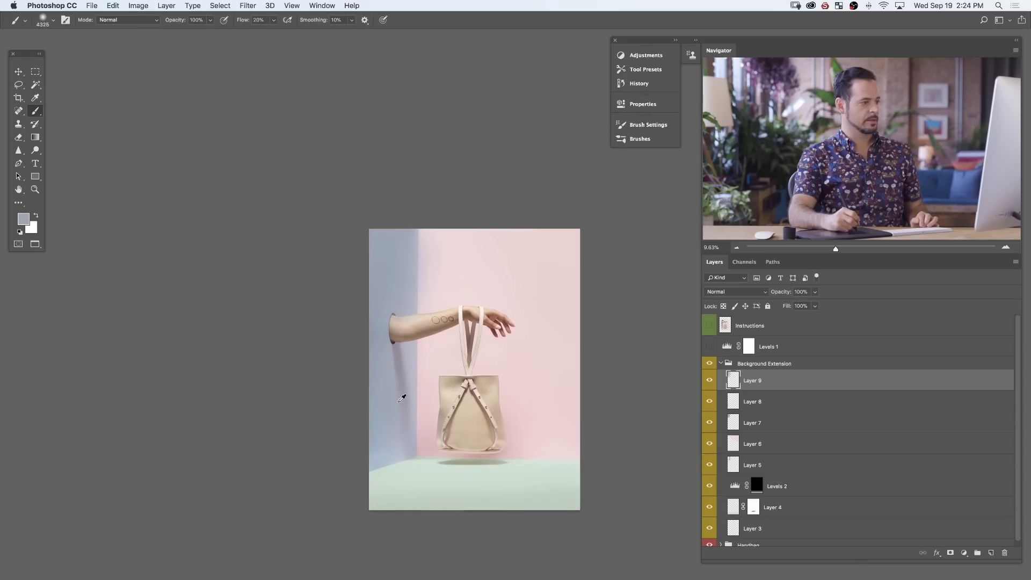
{"action": "left_click", "coordinate": [385, 377], "text": "alt"}
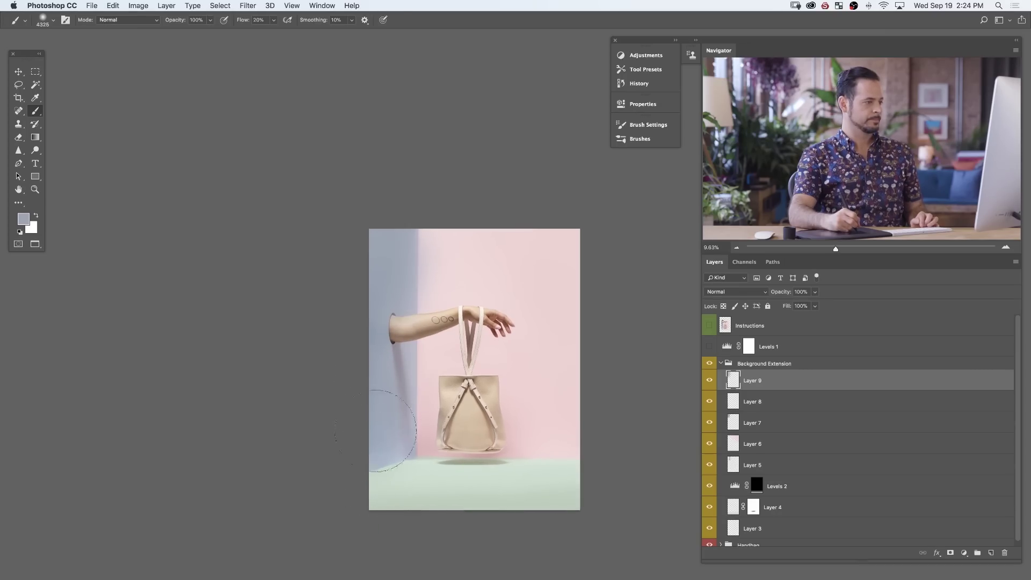
{"action": "left_click", "coordinate": [371, 459]}
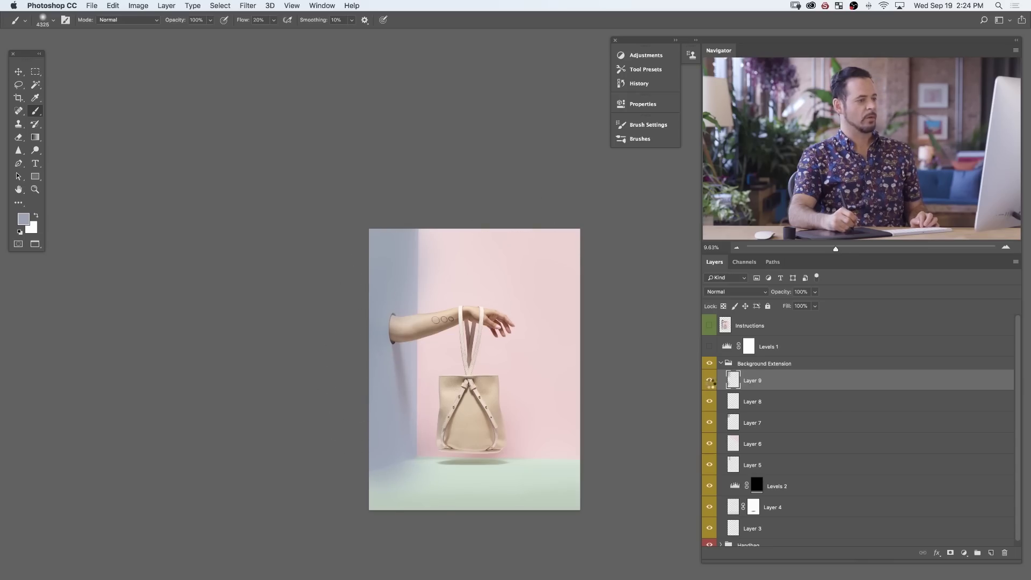
{"action": "left_click", "coordinate": [710, 382]}
{"action": "left_click", "coordinate": [710, 381]}
{"action": "left_click", "coordinate": [710, 381]}
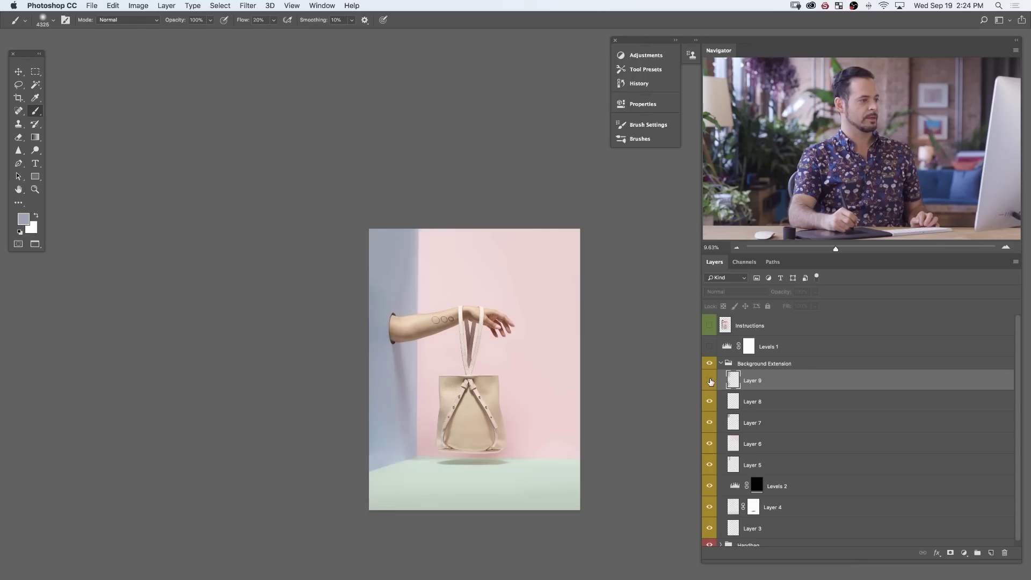
{"action": "left_click", "coordinate": [709, 381]}
Paint more blue-grey along the blue-pink seam near the image's top, then compare with and without Layer 9 and leave it hidden
{"action": "mouse_move", "coordinate": [406, 286]}
{"action": "left_mouse_down"}
{"action": "mouse_move", "coordinate": [393, 286]}
{"action": "mouse_move", "coordinate": [425, 259]}
{"action": "left_mouse_up"}
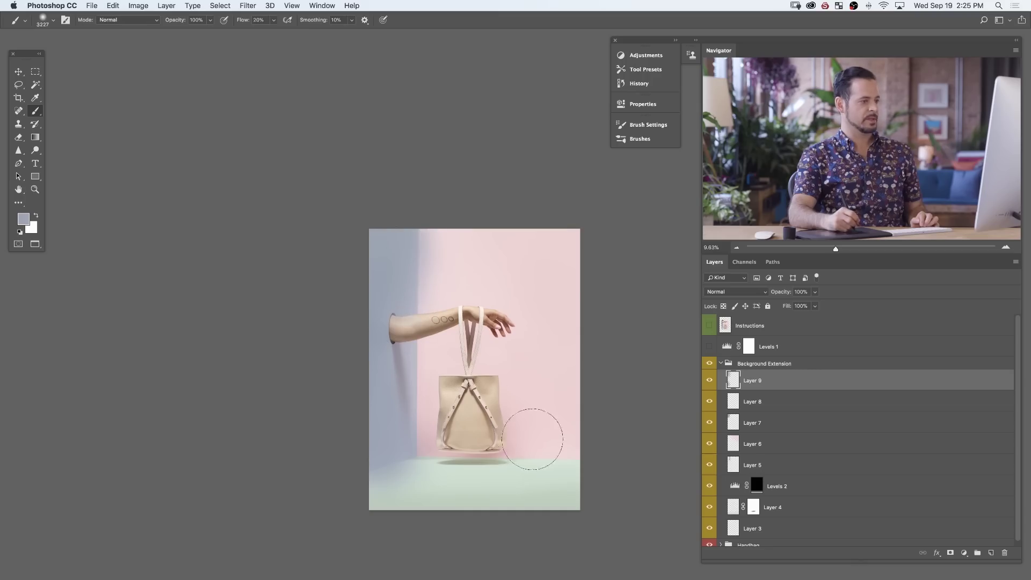
{"action": "left_click", "coordinate": [709, 382]}
{"action": "left_click", "coordinate": [710, 381]}
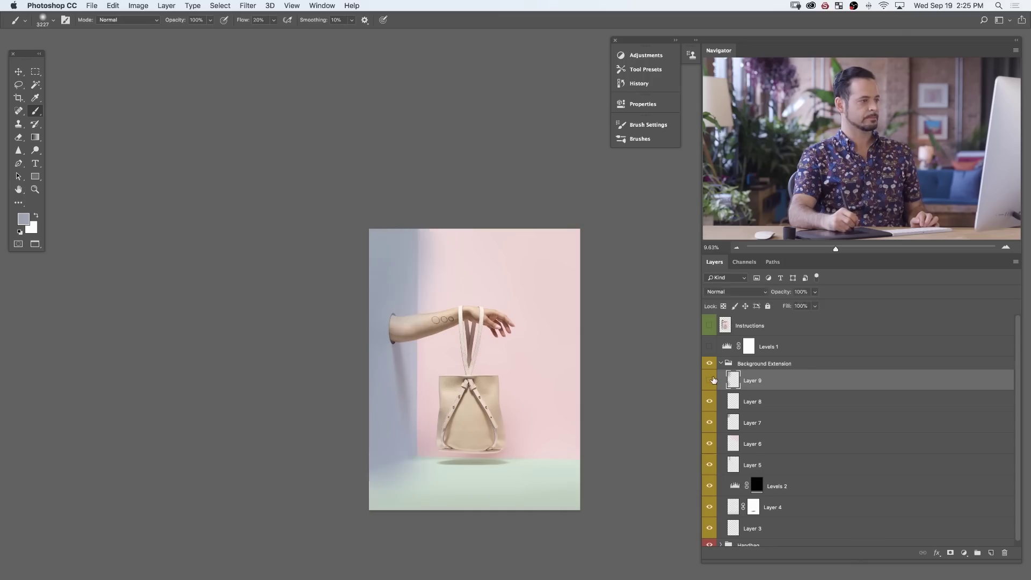
{"action": "left_click", "coordinate": [710, 381]}
{"action": "left_click", "coordinate": [710, 382]}
{"action": "left_click", "coordinate": [710, 381]}
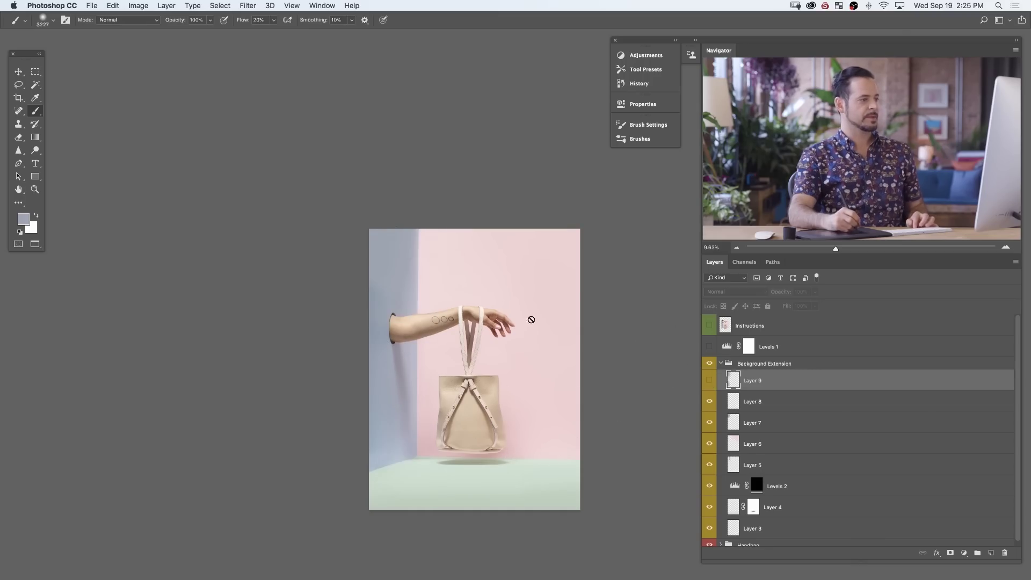
Create a new empty path for outlining the blue wall with the Pen tool
{"action": "mouse_move", "coordinate": [416, 241]}
{"action": "left_mouse_down"}
{"action": "mouse_move", "coordinate": [482, 213]}
{"action": "mouse_move", "coordinate": [479, 156]}
{"action": "left_mouse_up"}
{"action": "key", "text": "p"}
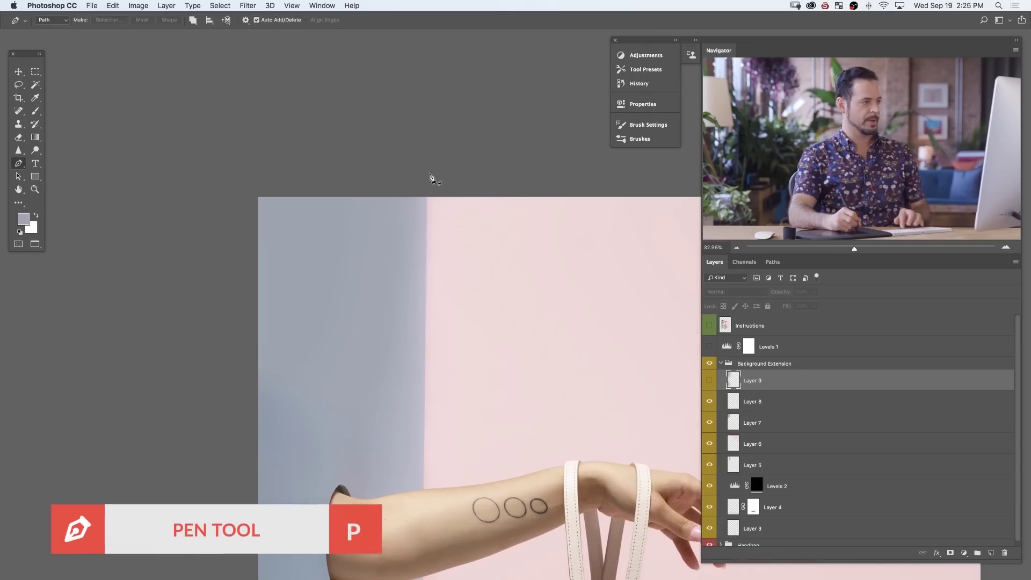
{"action": "left_click", "coordinate": [774, 264]}
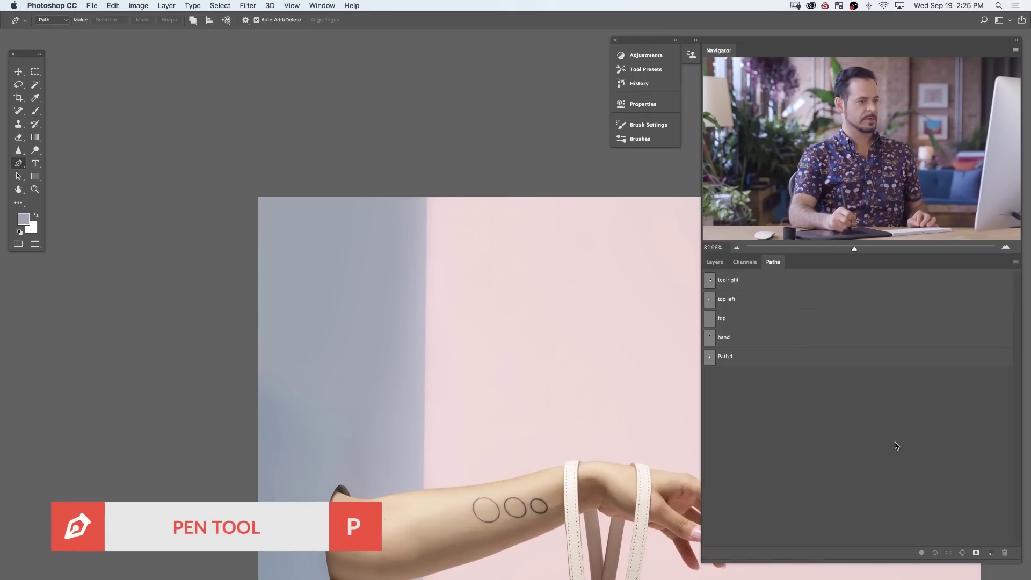
{"action": "left_click", "coordinate": [989, 553]}
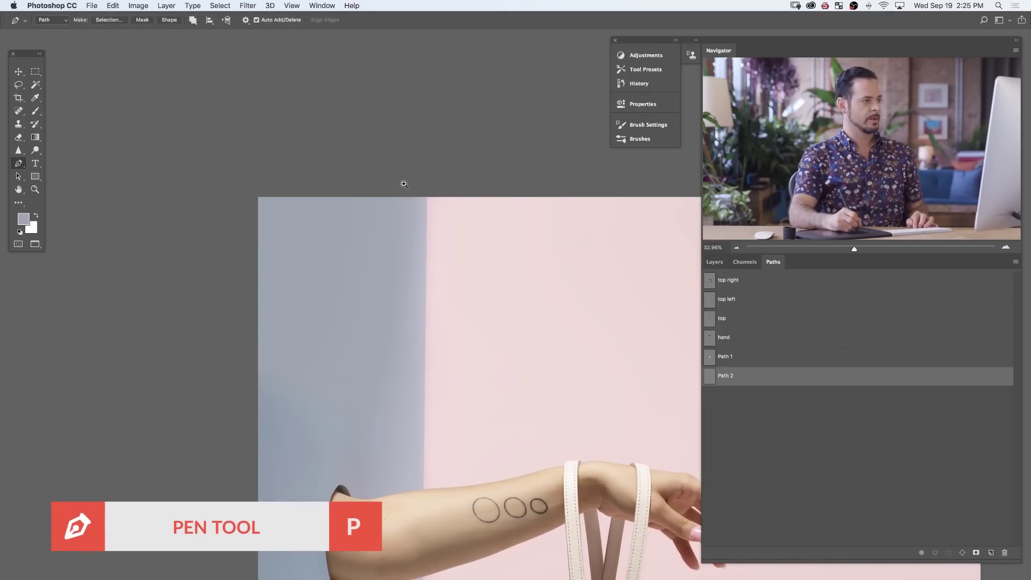
Outline the blue wall with straight path segments along the pink seam and table edge, going around outside the canvas, then deselect the path
{"action": "left_click_drag", "start_coordinate": [404, 184], "coordinate": [469, 223]}
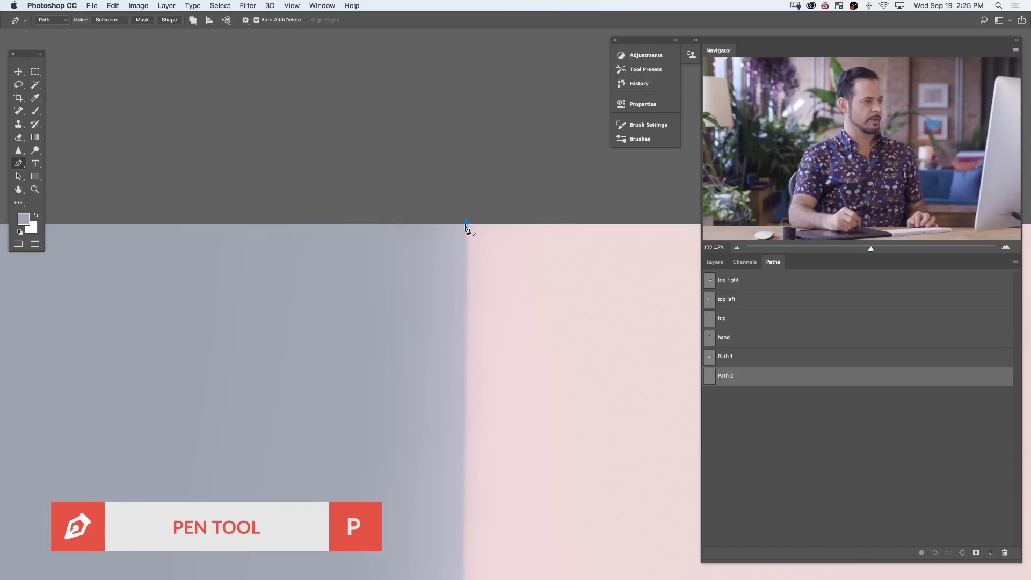
{"action": "left_click_drag", "start_coordinate": [512, 402], "coordinate": [455, 411]}
{"action": "left_click_drag", "start_coordinate": [507, 488], "coordinate": [398, 155]}
{"action": "left_click_drag", "start_coordinate": [441, 408], "coordinate": [472, 32]}
{"action": "left_click_drag", "start_coordinate": [412, 240], "coordinate": [486, 242]}
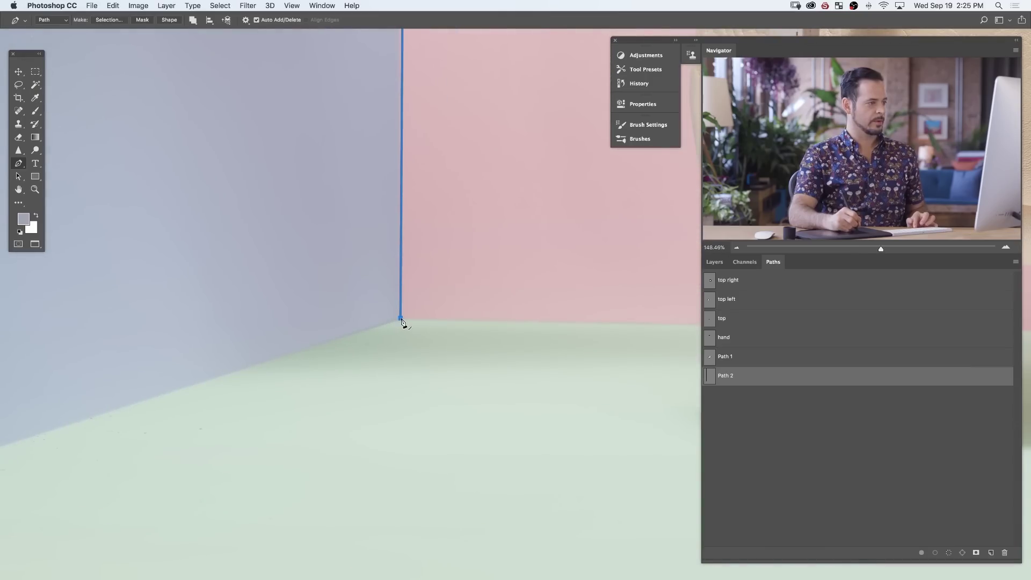
{"action": "left_click_drag", "start_coordinate": [327, 378], "coordinate": [317, 335]}
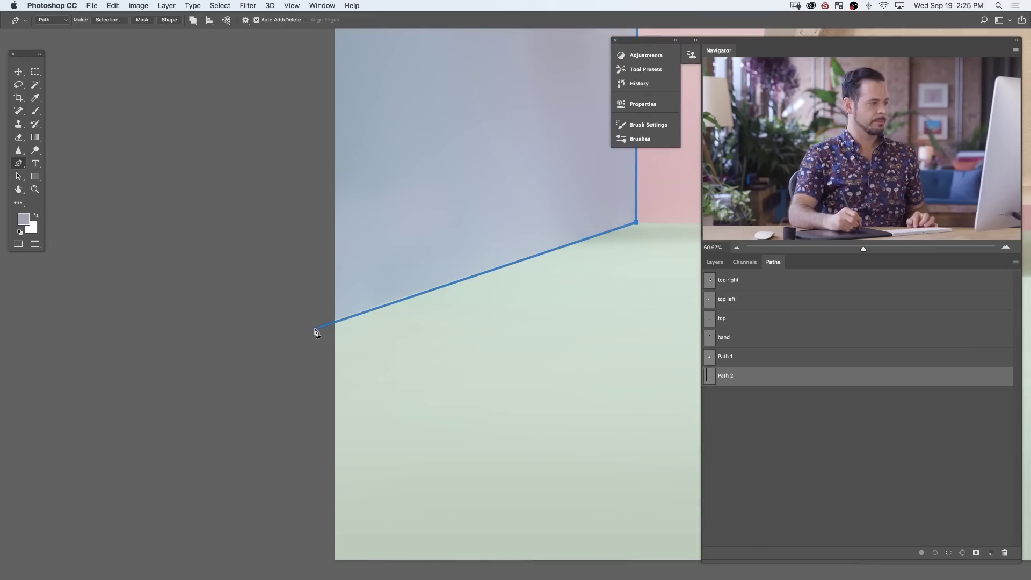
{"action": "left_click_drag", "start_coordinate": [298, 241], "coordinate": [226, 230]}
{"action": "left_click_drag", "start_coordinate": [306, 196], "coordinate": [292, 530]}
{"action": "left_click", "coordinate": [283, 85]}
{"action": "left_click", "coordinate": [364, 95]}
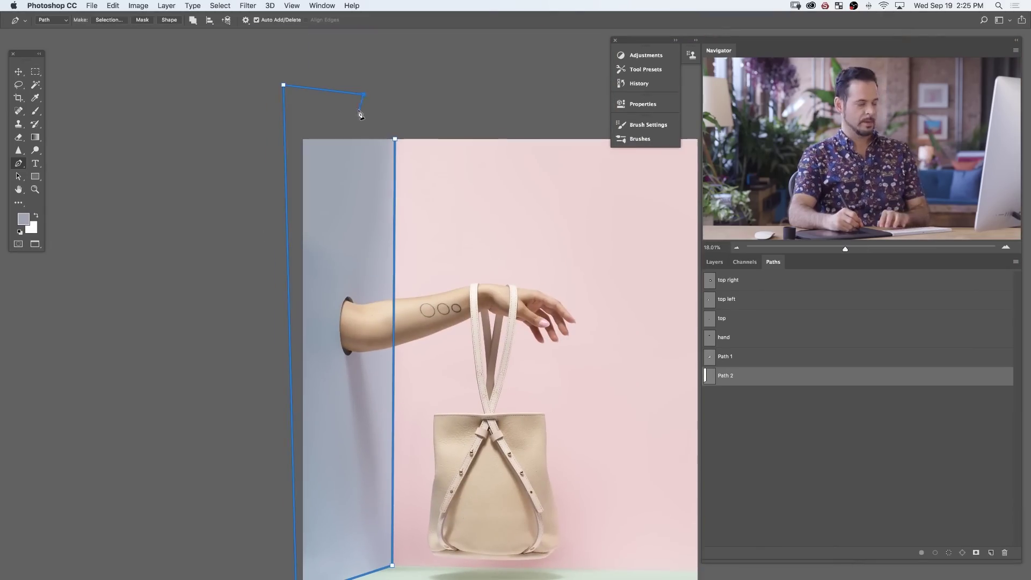
{"action": "key", "text": "Return"}
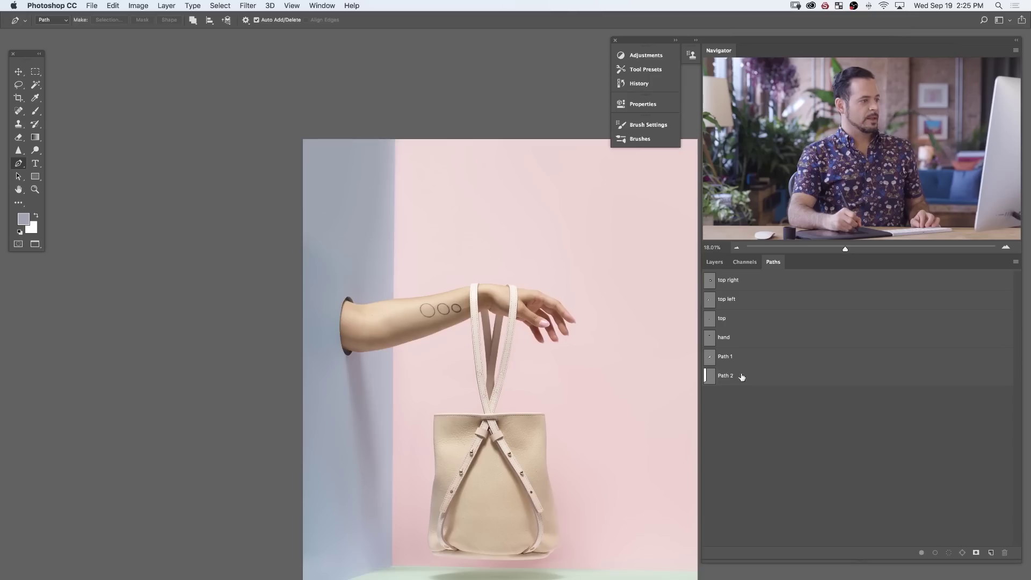
Convert Path 2 into a new anti-aliased selection with a 0.5-pixel feather radius and return to the layer list
{"action": "left_click", "coordinate": [742, 377]}
{"action": "right_click", "coordinate": [339, 226]}
{"action": "left_click", "coordinate": [396, 273]}
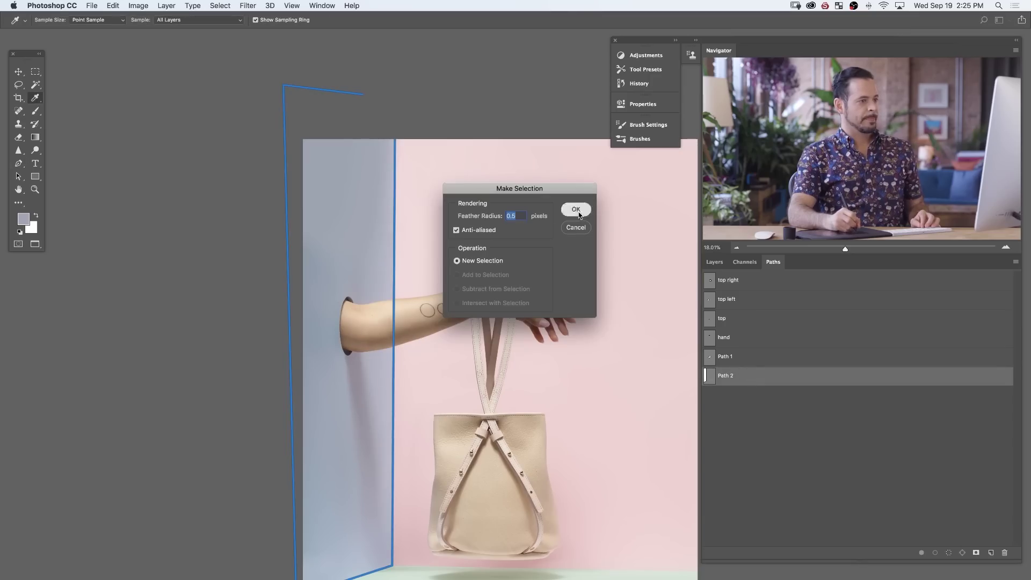
{"action": "left_click", "coordinate": [578, 214]}
{"action": "left_click", "coordinate": [715, 262]}
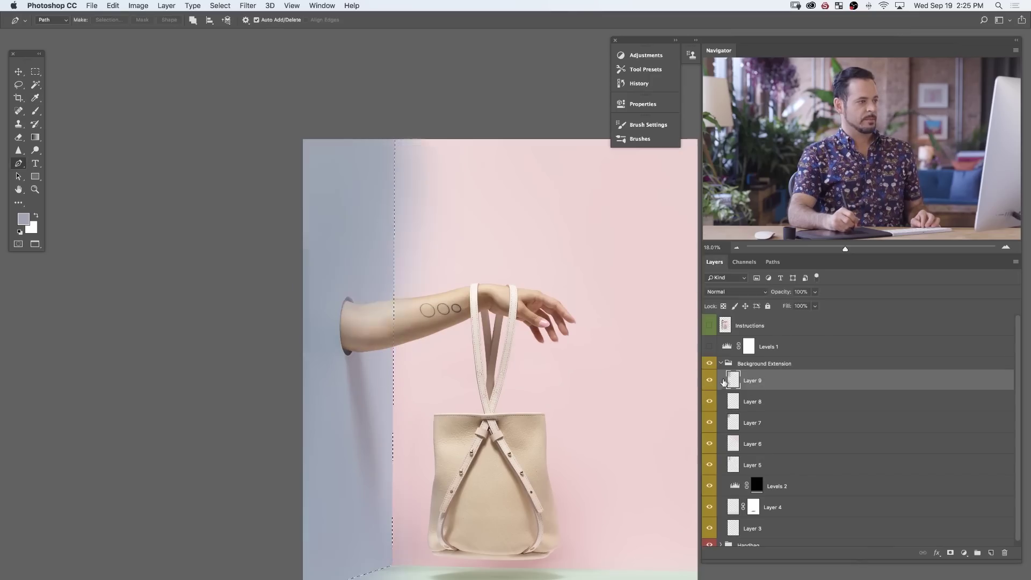
Add a layer mask to Layer 9 from the active blue wall selection and check the seam beside the arm
{"action": "left_click", "coordinate": [950, 553]}
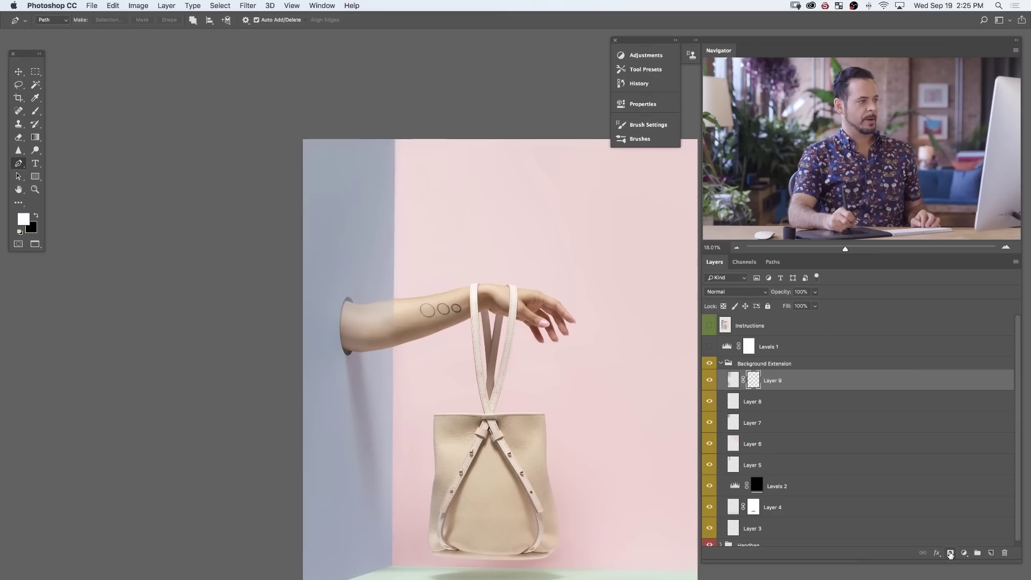
{"action": "left_click_drag", "start_coordinate": [417, 254], "coordinate": [471, 216]}
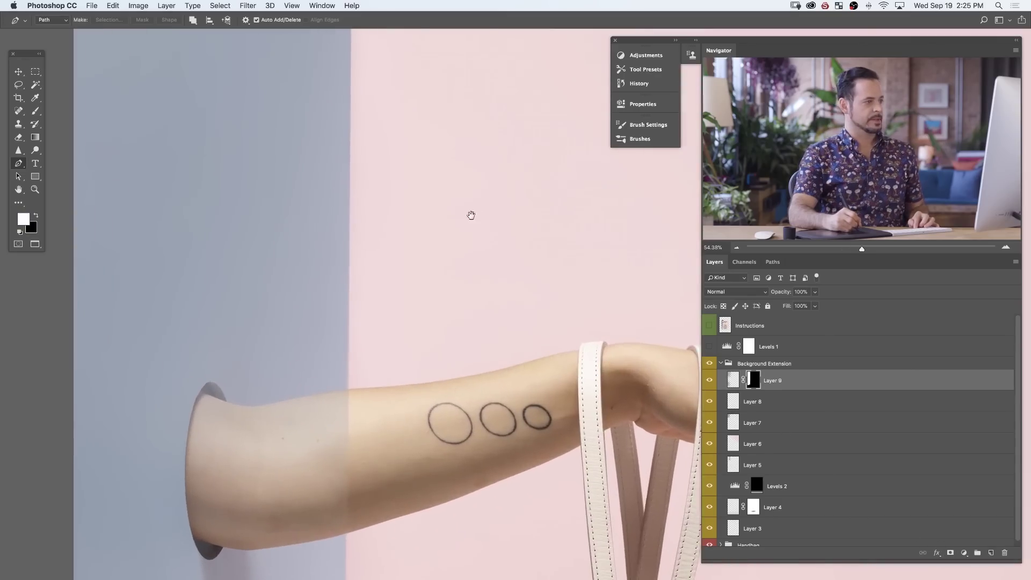
{"action": "scroll", "coordinate": [417, 191], "scroll_direction": "up", "scroll_amount": 5}
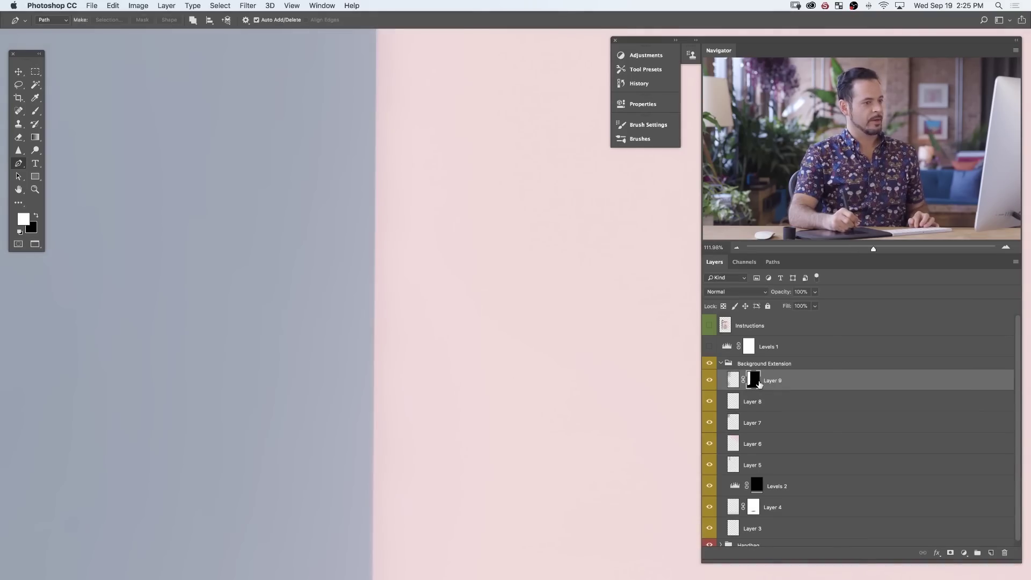
Set the feather of Layer 9's mask to 4.0 px and check the softened seam down to the forearm
{"action": "left_click", "coordinate": [323, 6]}
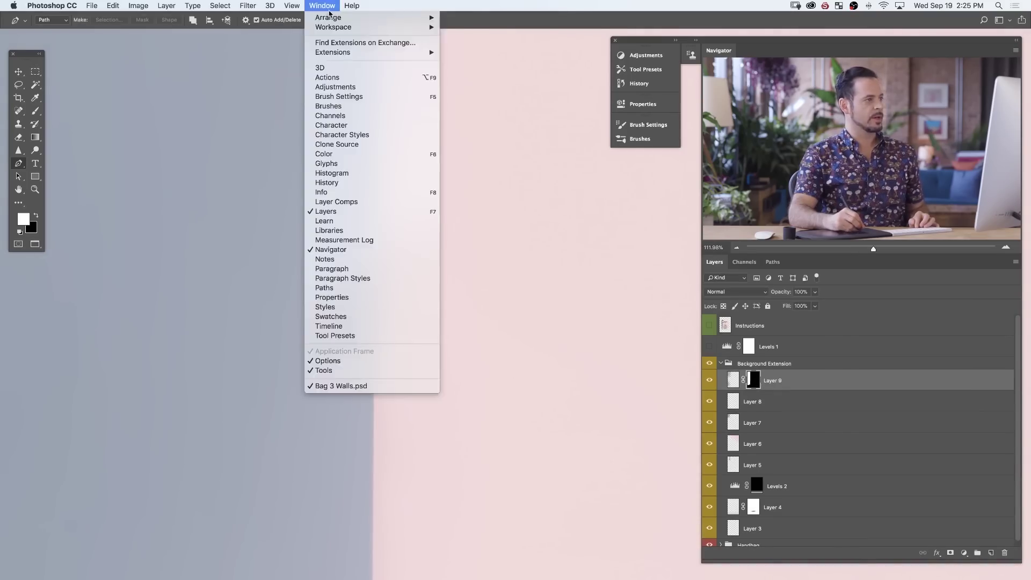
{"action": "left_click", "coordinate": [352, 297]}
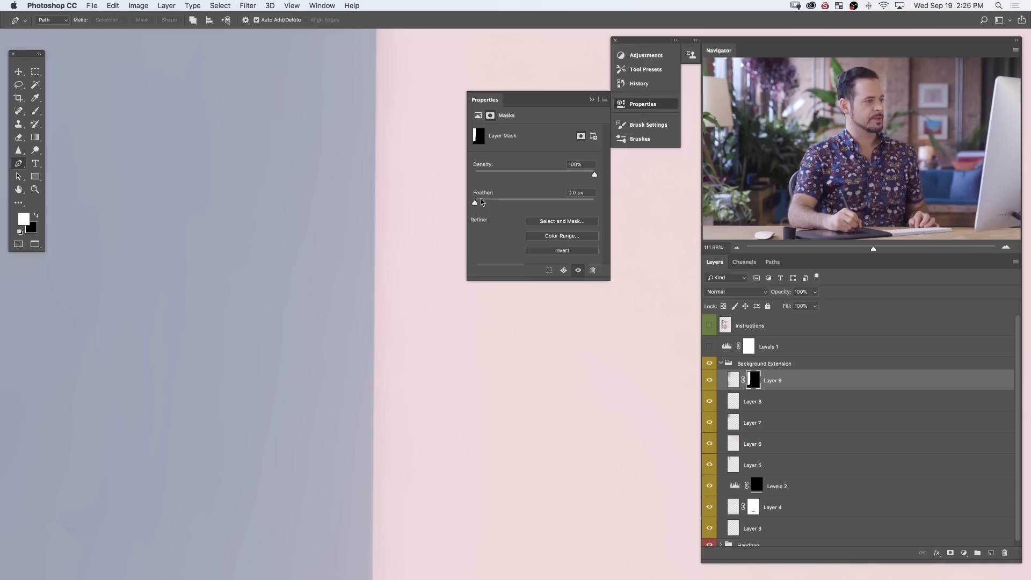
{"action": "left_click_drag", "start_coordinate": [481, 198], "coordinate": [502, 204]}
{"action": "mouse_move", "coordinate": [401, 232]}
{"action": "left_mouse_down"}
{"action": "mouse_move", "coordinate": [366, 435]}
{"action": "mouse_move", "coordinate": [396, 72]}
{"action": "left_mouse_up"}
{"action": "left_click_drag", "start_coordinate": [374, 537], "coordinate": [352, 102]}
{"action": "left_click_drag", "start_coordinate": [391, 300], "coordinate": [471, 322]}
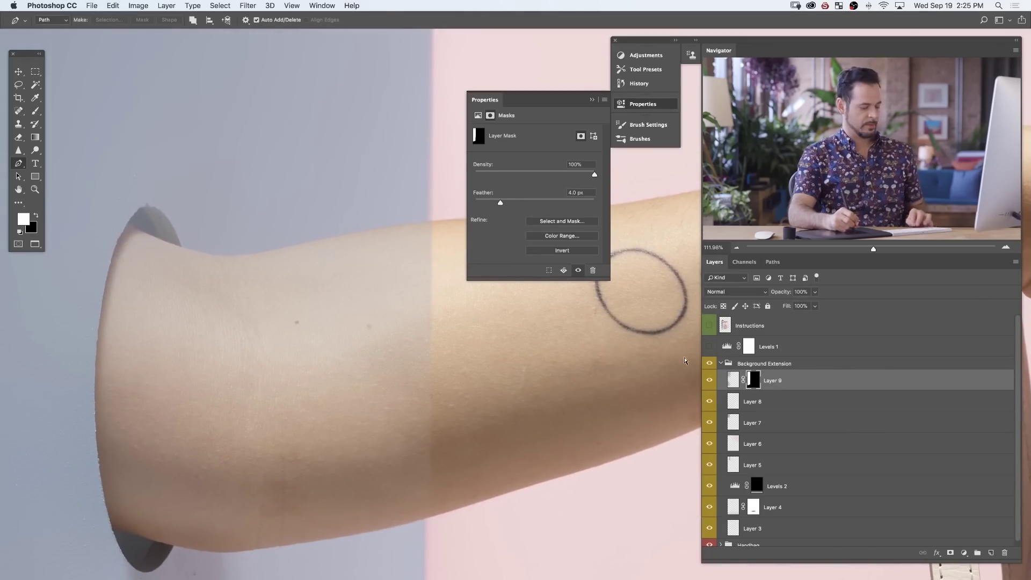
Paint black at 80% flow on Layer 9's mask with a smaller brush to clear the wall haze from the middle of the forearm
{"action": "key", "text": "b"}
{"action": "left_click_drag", "start_coordinate": [752, 388], "coordinate": [749, 380]}
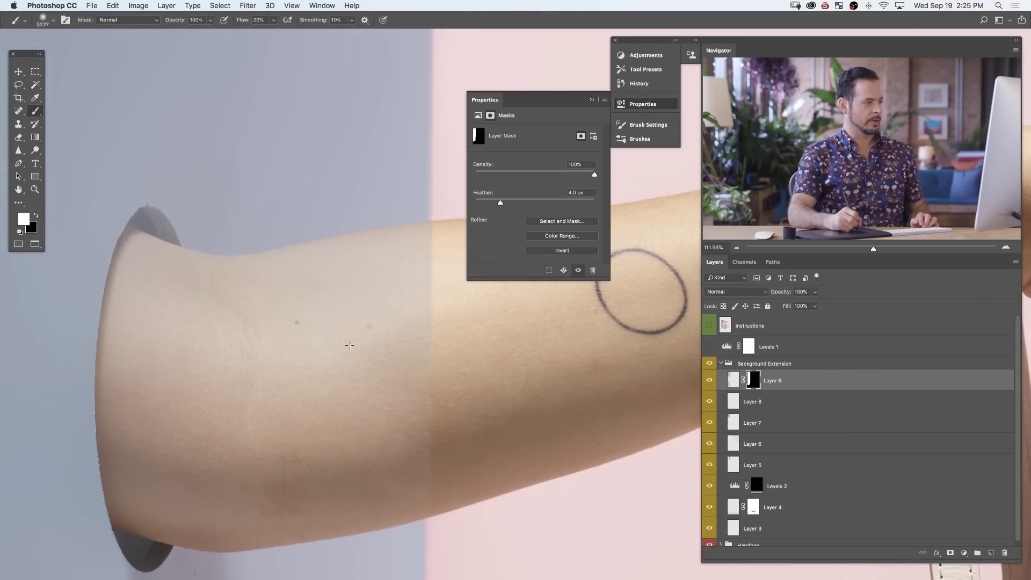
{"action": "right_click", "coordinate": [325, 309]}
{"action": "left_click_drag", "start_coordinate": [298, 380], "coordinate": [301, 379]}
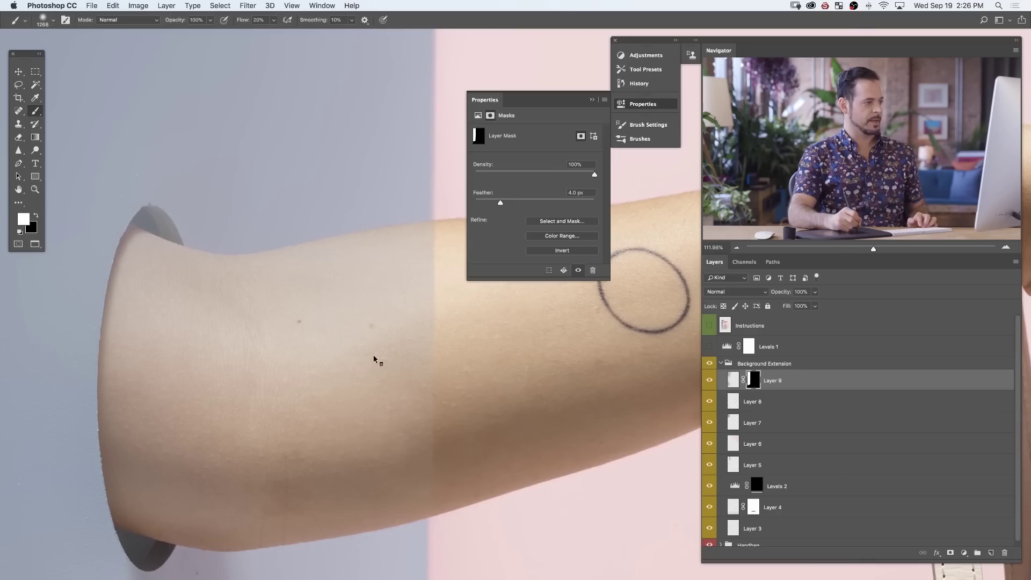
{"action": "mouse_move", "coordinate": [374, 359]}
{"action": "left_mouse_down"}
{"action": "mouse_move", "coordinate": [196, 355]}
{"action": "mouse_move", "coordinate": [152, 501]}
{"action": "left_mouse_up"}
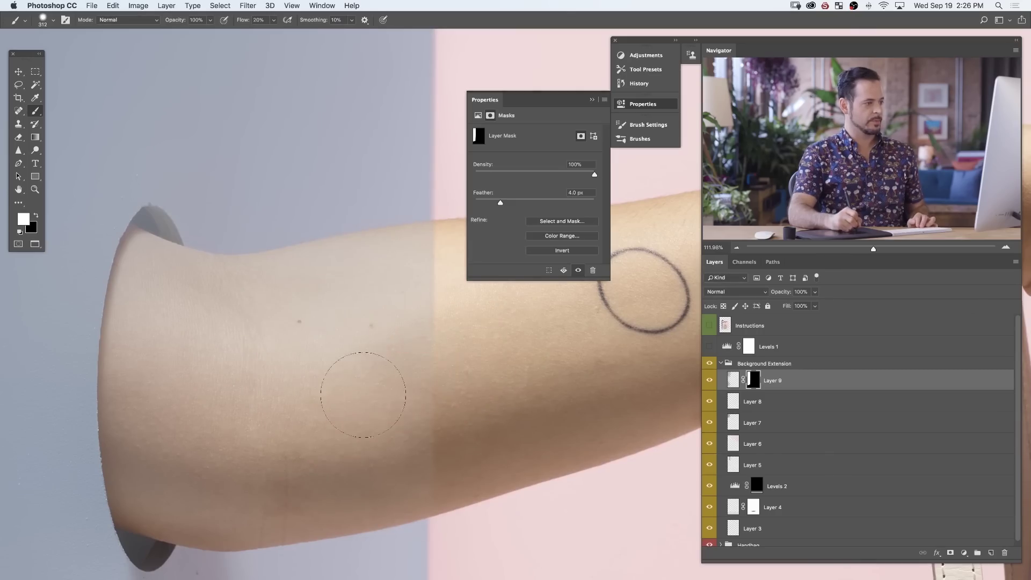
{"action": "key", "text": "x"}
{"action": "key", "text": "shift+8"}
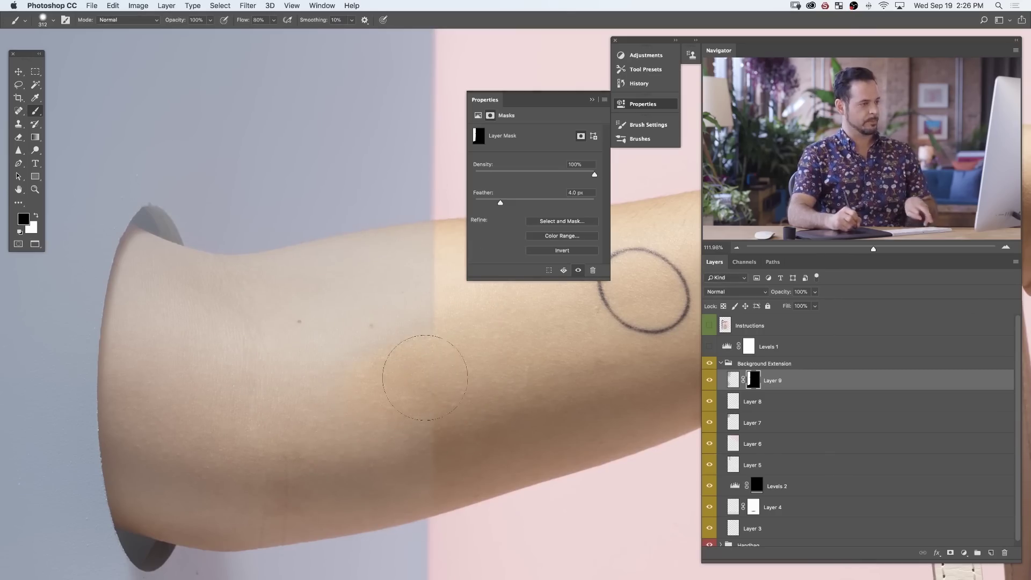
{"action": "mouse_move", "coordinate": [431, 373]}
{"action": "left_mouse_down"}
{"action": "mouse_move", "coordinate": [451, 333]}
{"action": "mouse_move", "coordinate": [361, 318]}
{"action": "mouse_move", "coordinate": [343, 344]}
{"action": "left_mouse_up"}
{"action": "left_click_drag", "start_coordinate": [410, 303], "coordinate": [370, 297]}
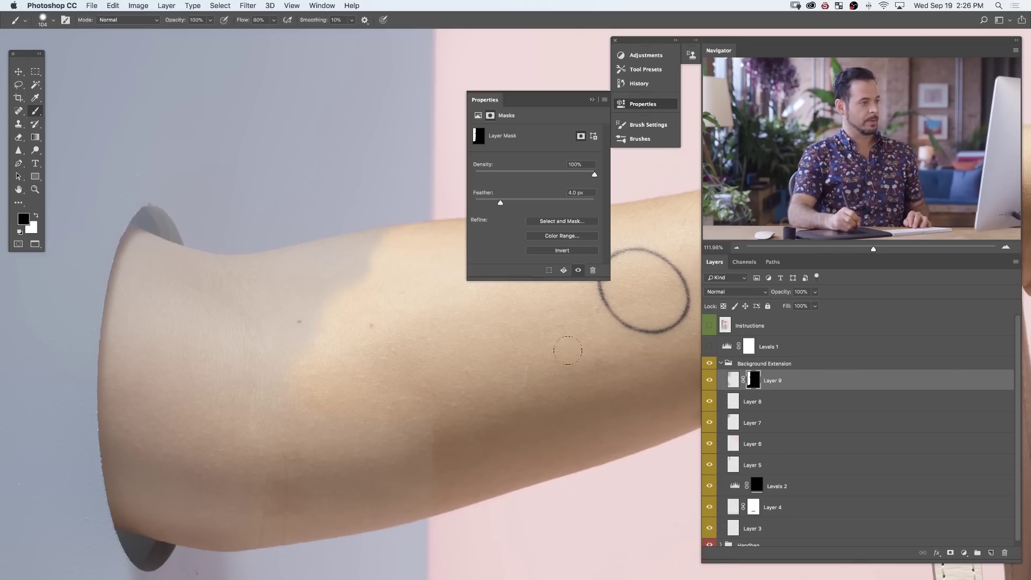
Mask the remaining haze off the arm's edges, the wall hole and the skin near the hole, using black on Layer 9's mask
{"action": "mouse_move", "coordinate": [338, 276]}
{"action": "left_mouse_down"}
{"action": "mouse_move", "coordinate": [372, 246]}
{"action": "mouse_move", "coordinate": [237, 272]}
{"action": "mouse_move", "coordinate": [203, 265]}
{"action": "left_mouse_up"}
{"action": "mouse_move", "coordinate": [277, 267]}
{"action": "left_mouse_down"}
{"action": "mouse_move", "coordinate": [176, 267]}
{"action": "mouse_move", "coordinate": [138, 255]}
{"action": "mouse_move", "coordinate": [167, 248]}
{"action": "mouse_move", "coordinate": [142, 227]}
{"action": "mouse_move", "coordinate": [123, 262]}
{"action": "mouse_move", "coordinate": [110, 417]}
{"action": "mouse_move", "coordinate": [153, 530]}
{"action": "left_mouse_up"}
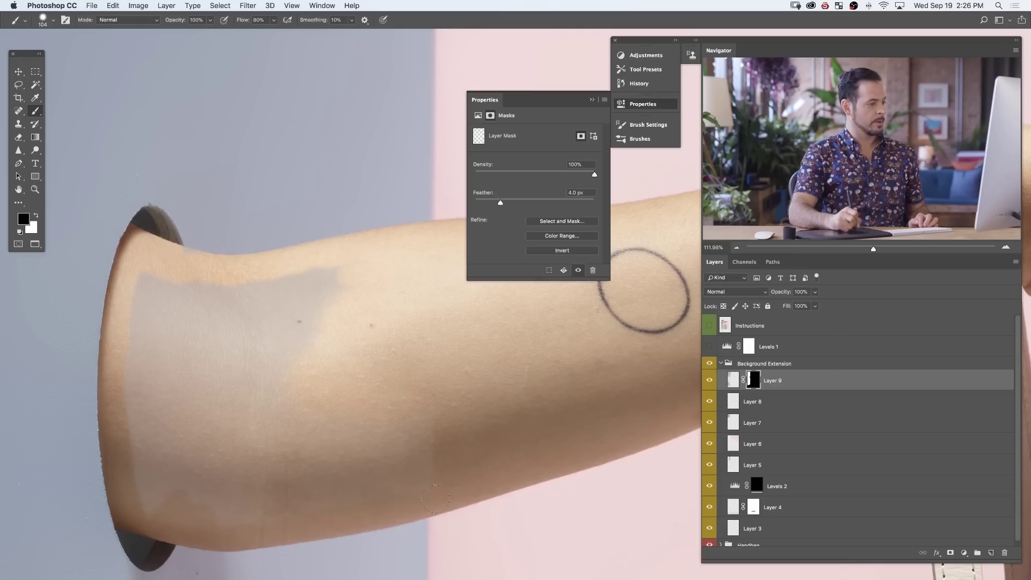
{"action": "mouse_move", "coordinate": [391, 490]}
{"action": "left_mouse_down"}
{"action": "mouse_move", "coordinate": [453, 472]}
{"action": "mouse_move", "coordinate": [378, 478]}
{"action": "mouse_move", "coordinate": [369, 495]}
{"action": "mouse_move", "coordinate": [178, 478]}
{"action": "mouse_move", "coordinate": [161, 456]}
{"action": "mouse_move", "coordinate": [272, 458]}
{"action": "left_mouse_up"}
{"action": "mouse_move", "coordinate": [398, 340]}
{"action": "left_mouse_down"}
{"action": "mouse_move", "coordinate": [359, 292]}
{"action": "mouse_move", "coordinate": [277, 291]}
{"action": "mouse_move", "coordinate": [194, 314]}
{"action": "mouse_move", "coordinate": [162, 307]}
{"action": "left_mouse_up"}
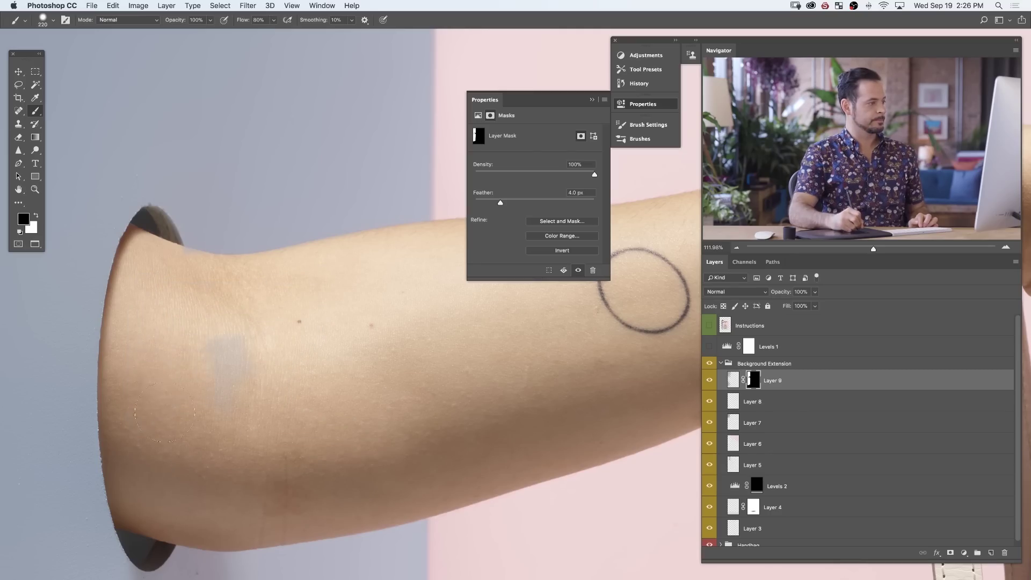
{"action": "left_click_drag", "start_coordinate": [165, 411], "coordinate": [244, 372]}
{"action": "left_click_drag", "start_coordinate": [211, 310], "coordinate": [178, 292]}
{"action": "left_click_drag", "start_coordinate": [191, 265], "coordinate": [169, 267]}
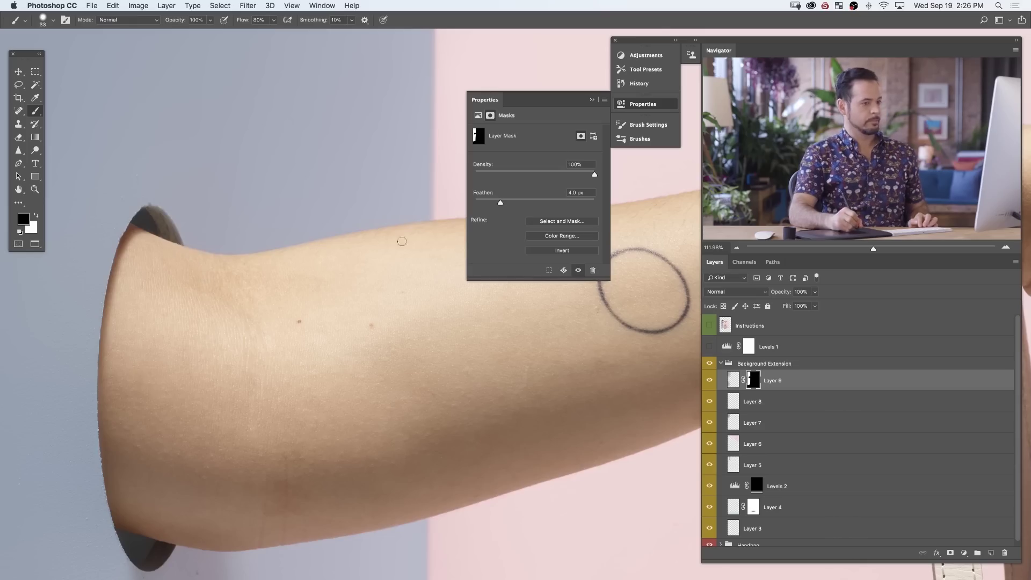
Inspect Layer 9's mask as a red overlay, try a white stroke on the forearm, cover it with black and hide the overlay
{"action": "key", "text": "backslash"}
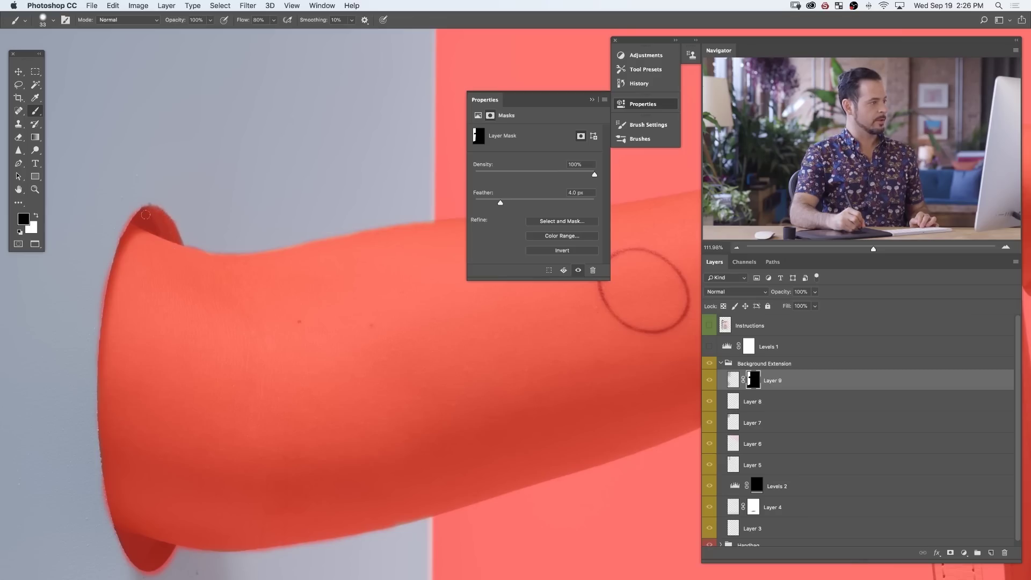
{"action": "key", "text": "x"}
{"action": "left_click_drag", "start_coordinate": [293, 392], "coordinate": [383, 368]}
{"action": "scroll", "coordinate": [329, 312], "scroll_direction": "right", "scroll_amount": 3}
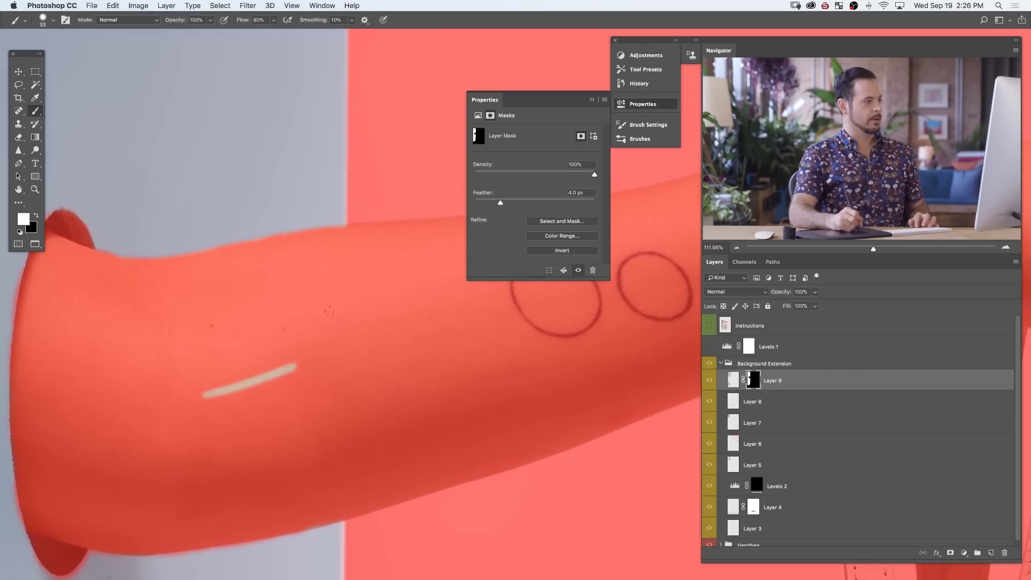
{"action": "key", "text": "x"}
{"action": "left_click_drag", "start_coordinate": [204, 397], "coordinate": [294, 367]}
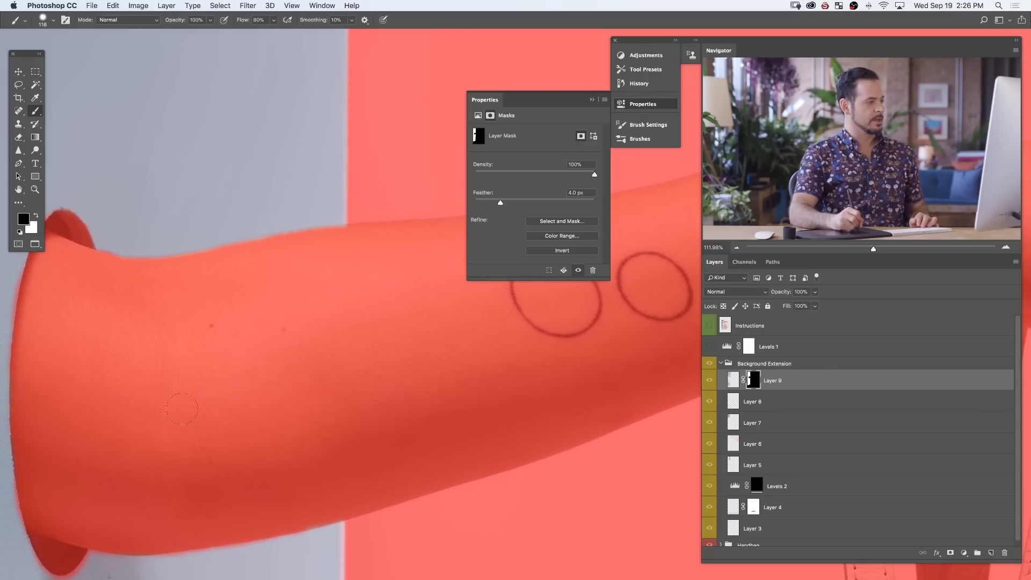
{"action": "left_click_drag", "start_coordinate": [157, 457], "coordinate": [236, 383]}
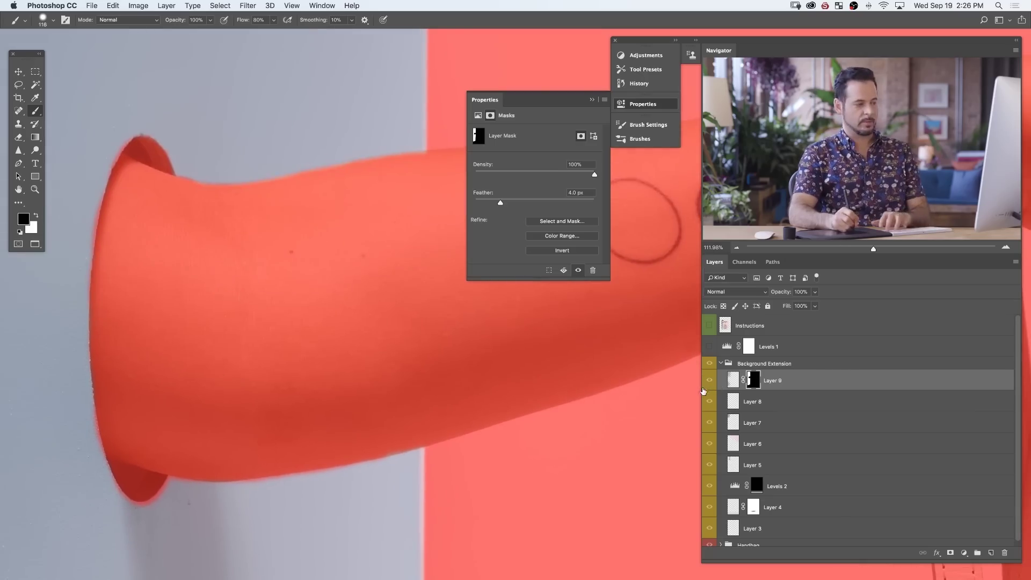
{"action": "key", "text": "backslash"}
View the whole composite and compare it with Layer 9 hidden and shown
{"action": "left_click_drag", "start_coordinate": [393, 338], "coordinate": [278, 308]}
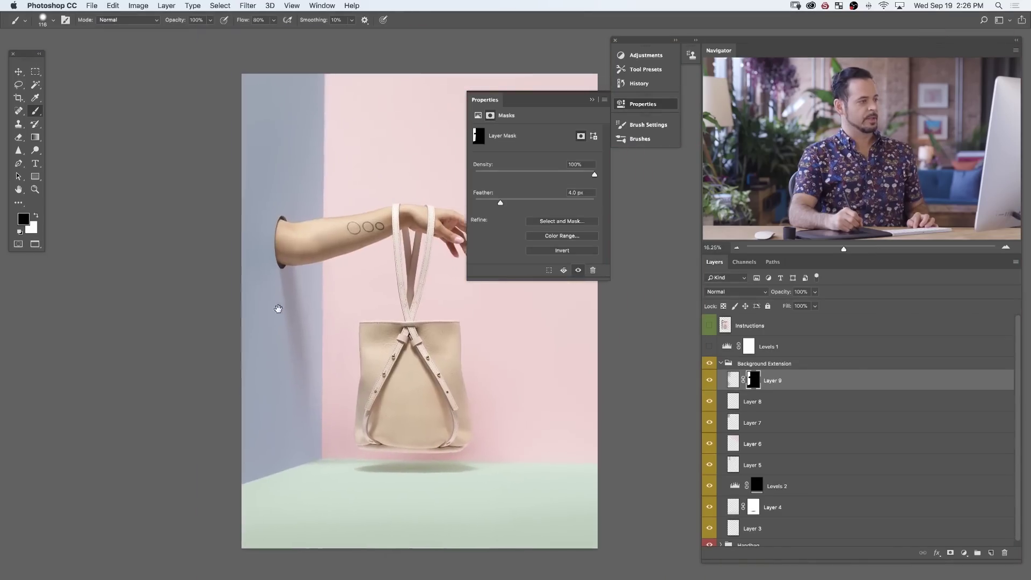
{"action": "left_click_drag", "start_coordinate": [330, 333], "coordinate": [314, 344]}
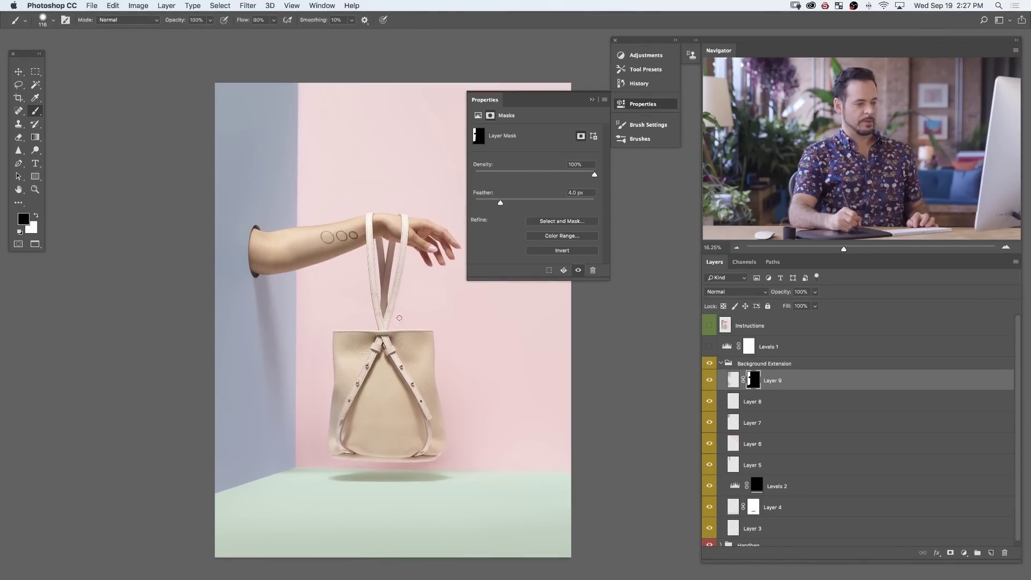
{"action": "left_click_drag", "start_coordinate": [418, 408], "coordinate": [383, 414]}
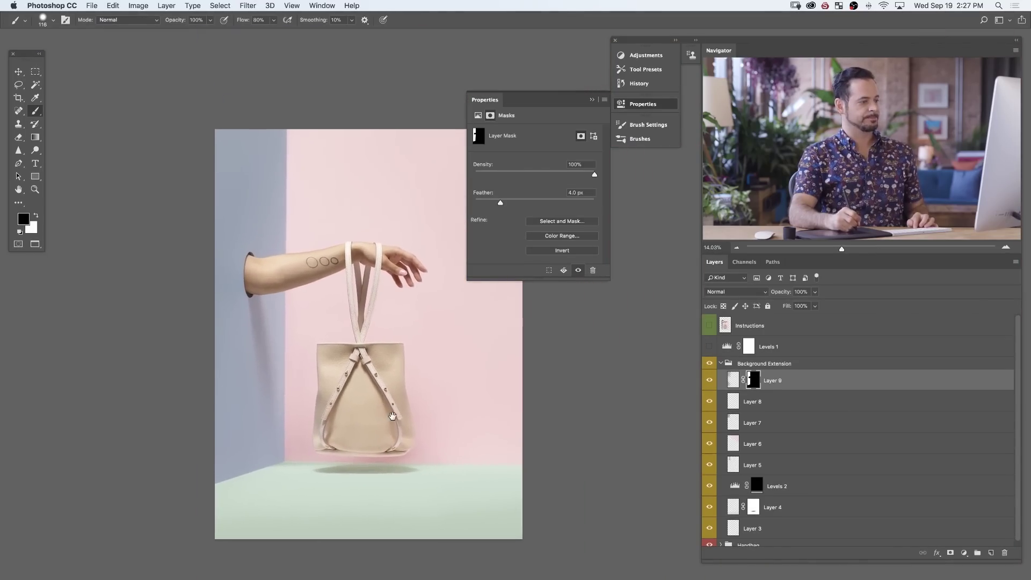
{"action": "left_click", "coordinate": [710, 383]}
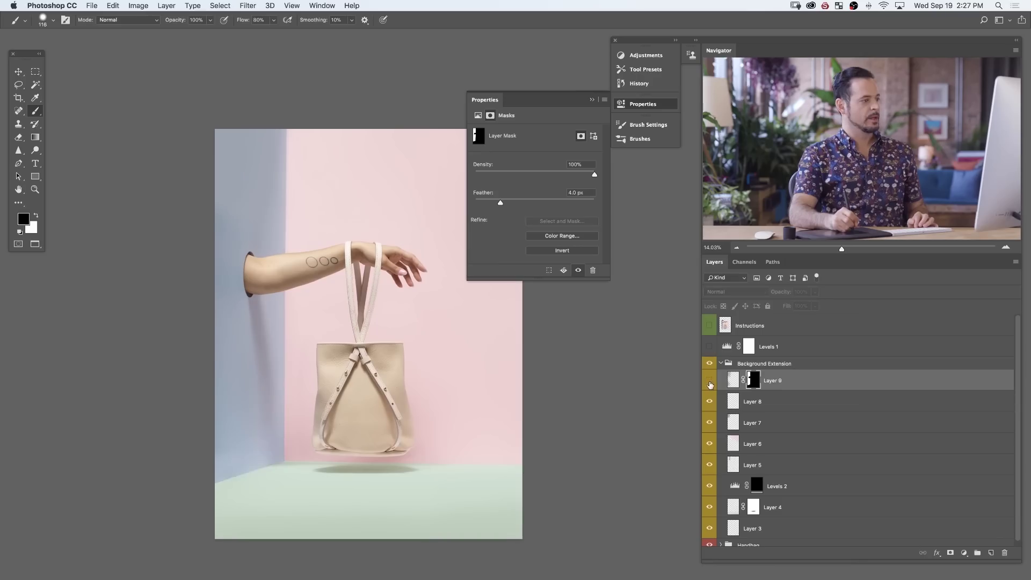
{"action": "left_click", "coordinate": [710, 382]}
{"action": "left_click_drag", "start_coordinate": [379, 367], "coordinate": [292, 371]}
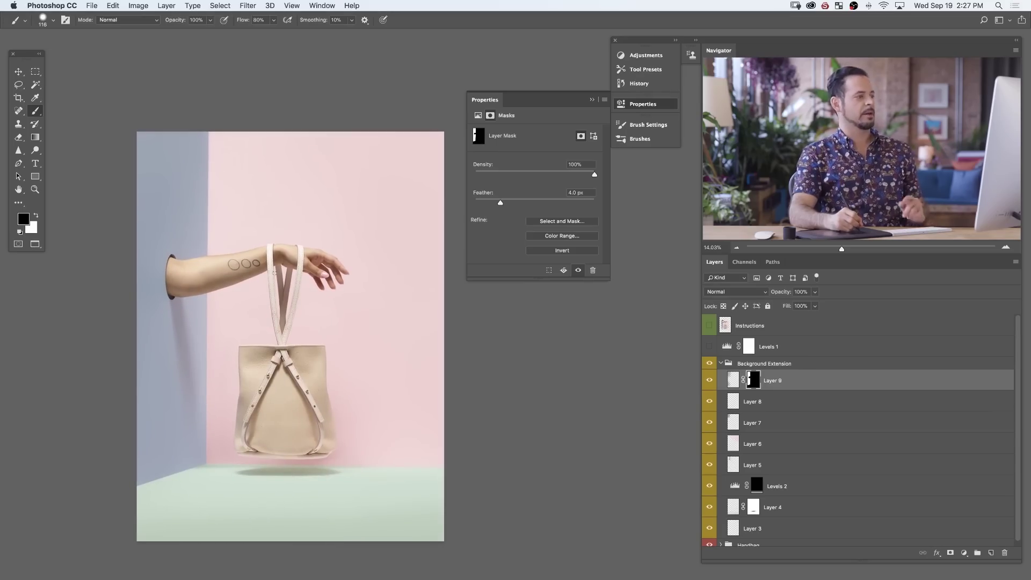
Extend the canvas to the right with the Crop tool to about twice its width
{"action": "key", "text": "c"}
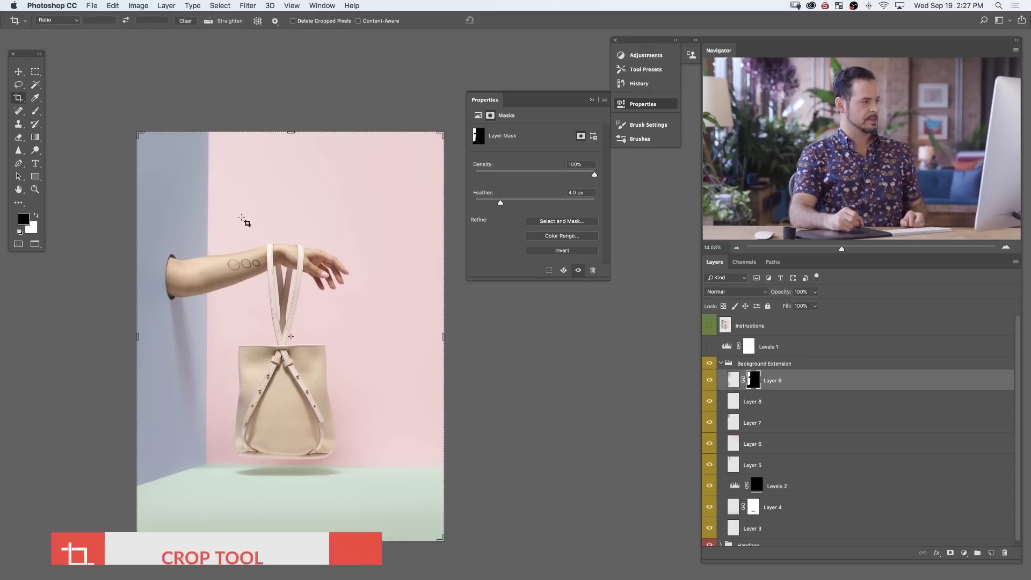
{"action": "left_click_drag", "start_coordinate": [142, 219], "coordinate": [406, 507]}
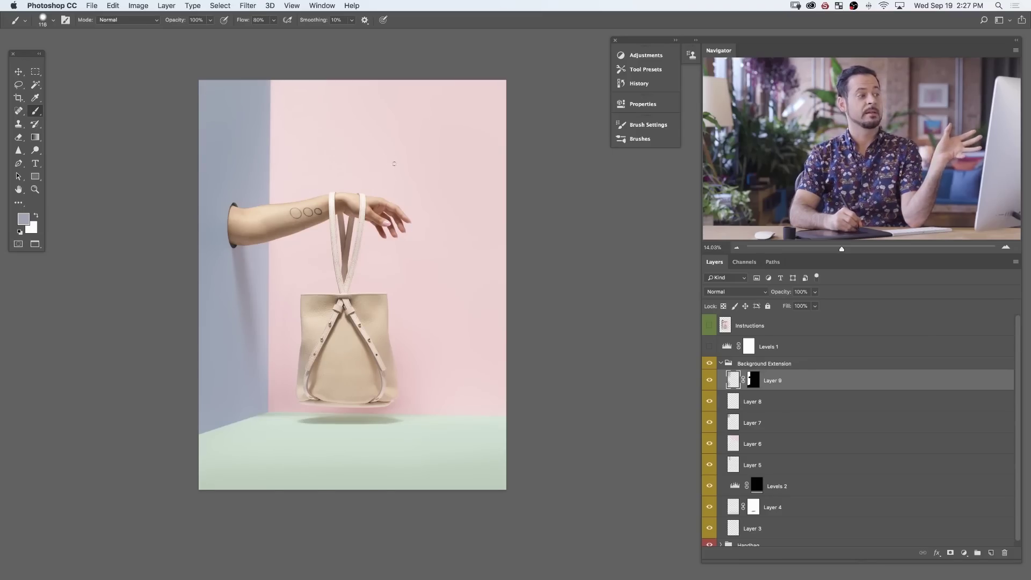
{"action": "key", "text": "c"}
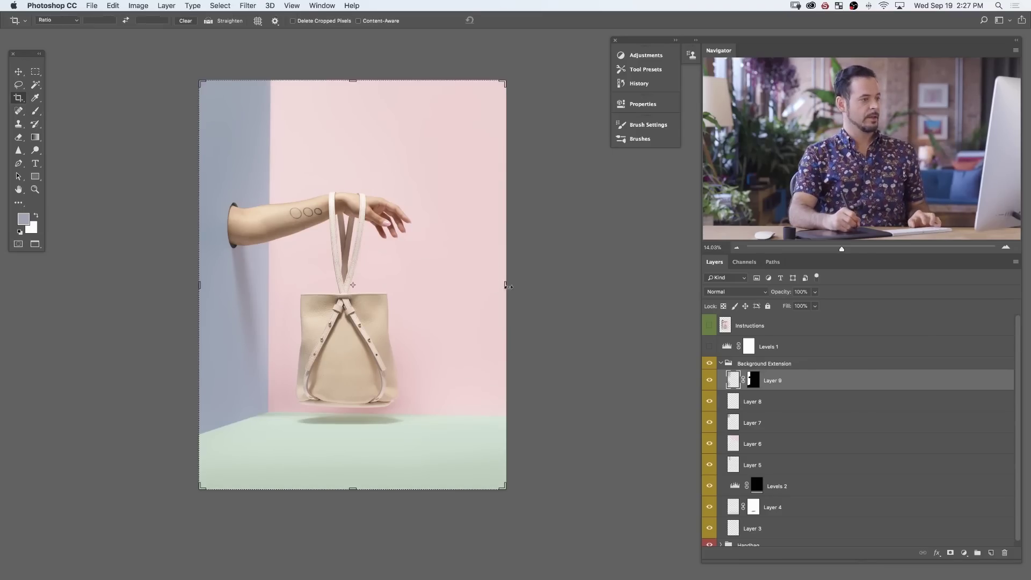
{"action": "left_click_drag", "start_coordinate": [508, 286], "coordinate": [677, 267]}
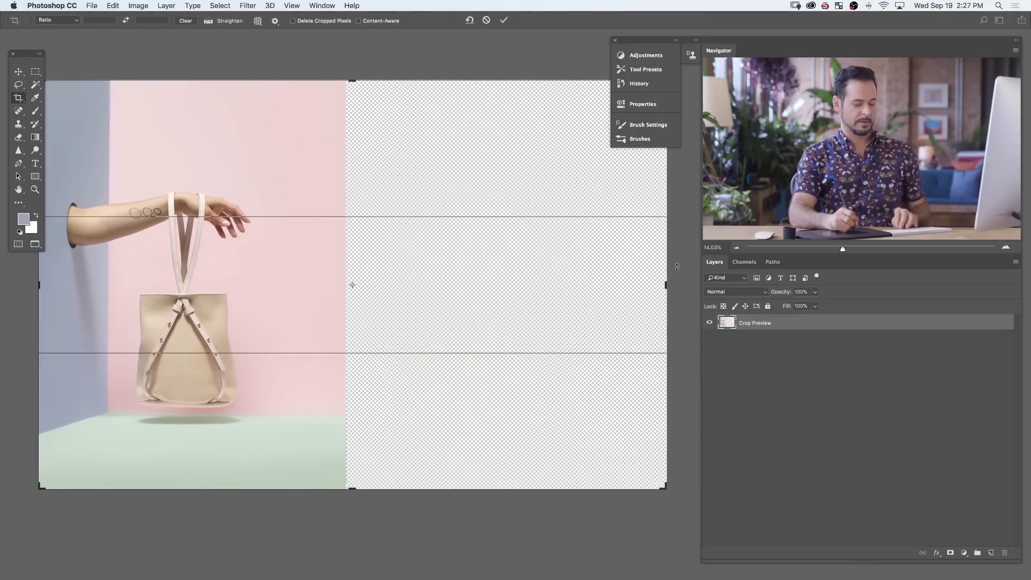
{"action": "key", "text": "Return"}
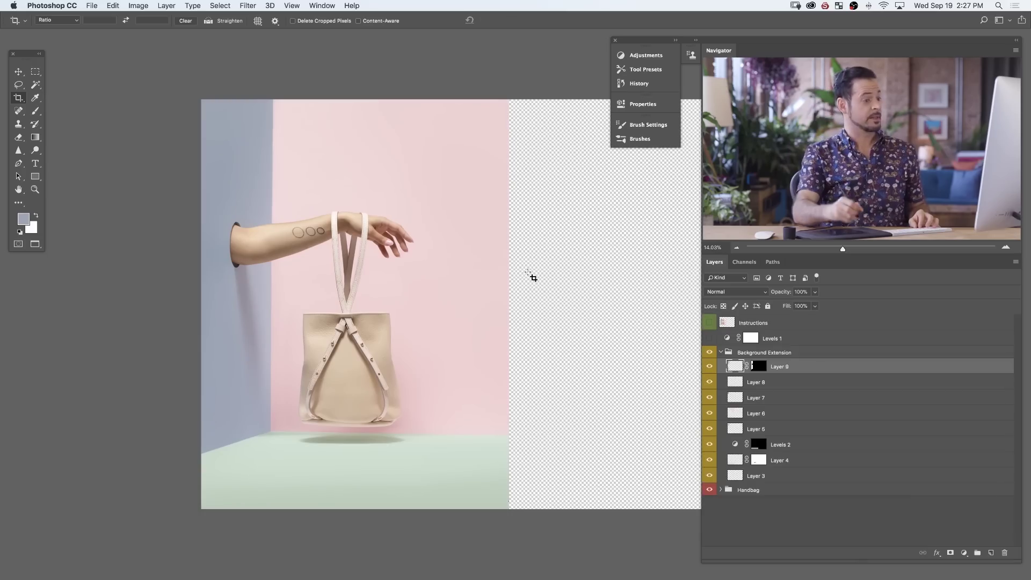
{"action": "left_click_drag", "start_coordinate": [512, 361], "coordinate": [442, 360]}
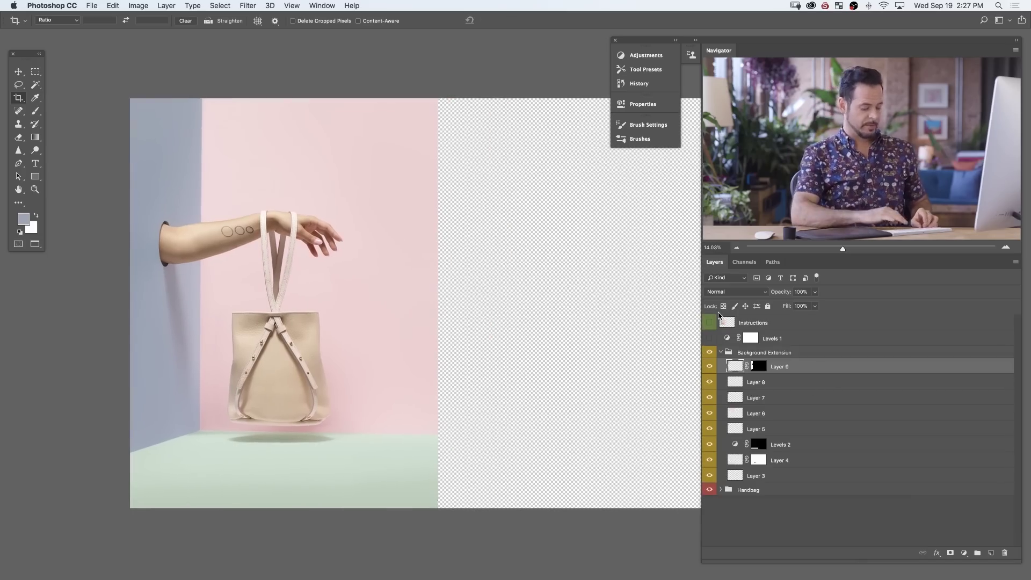
Add a merged copy of the visible image on a new top layer and select a full-height strip at the picture's right edge
{"action": "key", "text": "alt+shift+super+n"}
{"action": "key", "text": "s"}
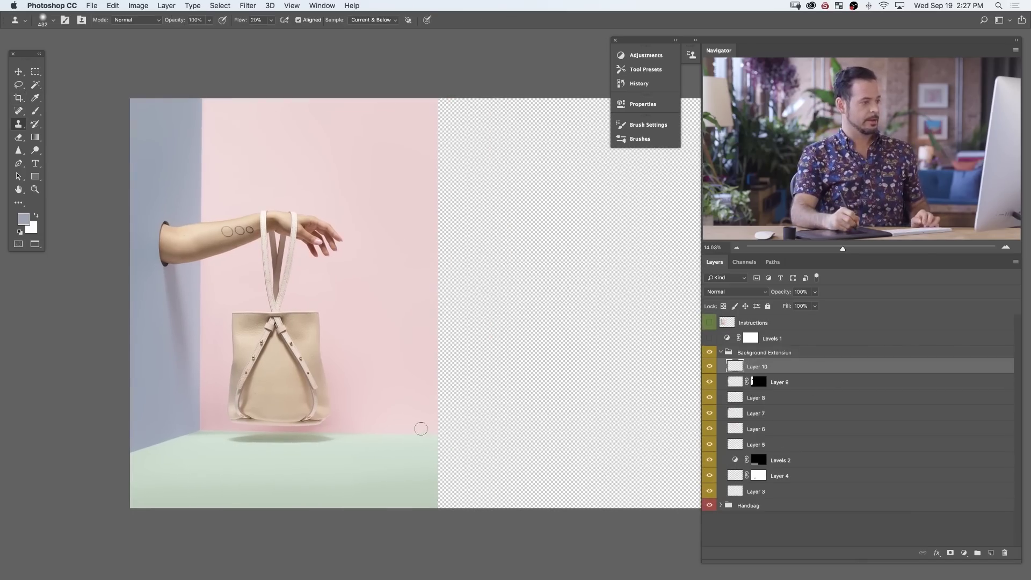
{"action": "left_click_drag", "start_coordinate": [478, 453], "coordinate": [348, 467]}
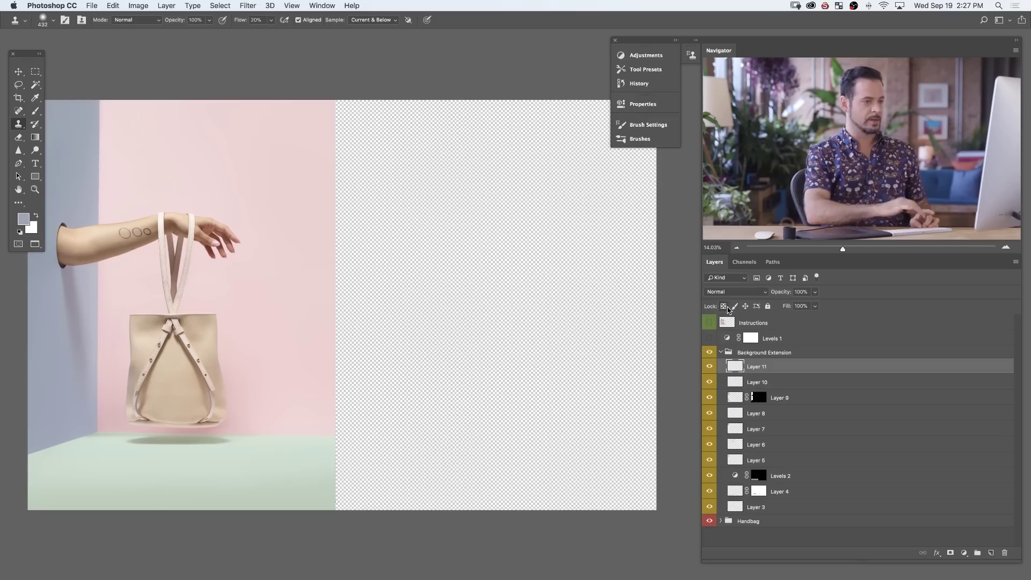
{"action": "key", "text": "m"}
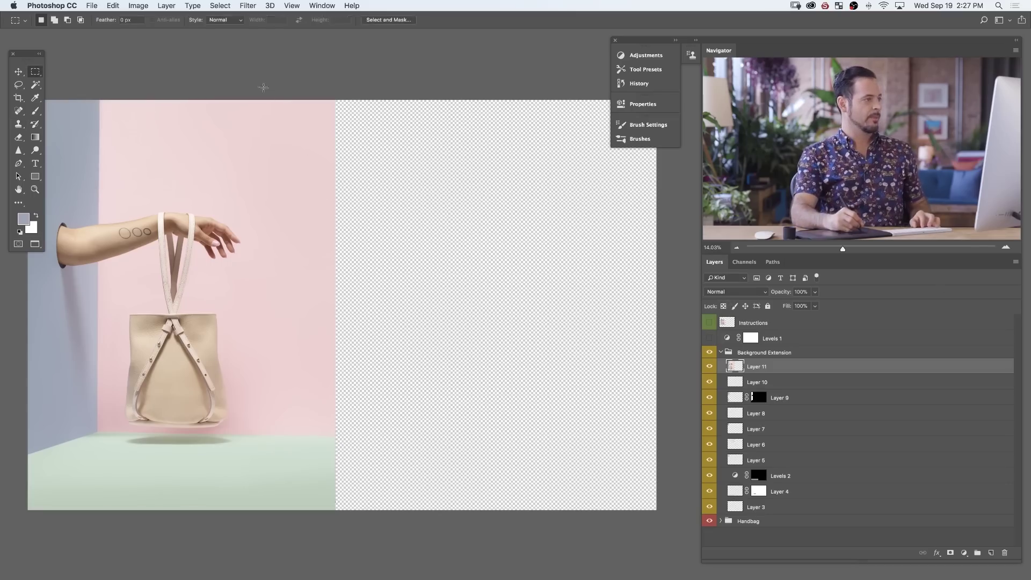
{"action": "left_click_drag", "start_coordinate": [259, 88], "coordinate": [333, 499]}
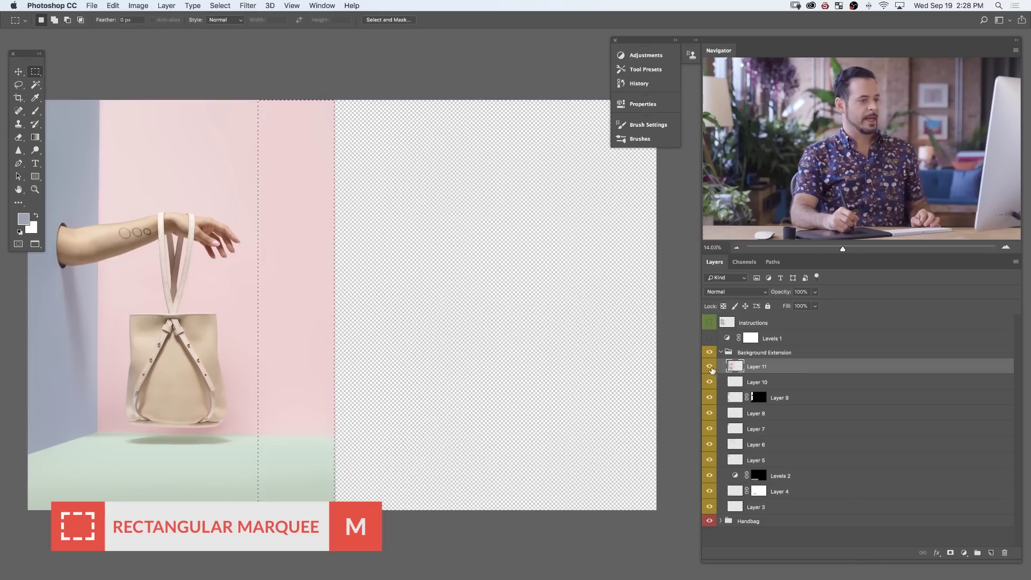
Stretch the selected strip with Content-Aware Scale to about 527% width to fill the empty canvas, then deselect and view the whole image
{"action": "left_click", "coordinate": [114, 6]}
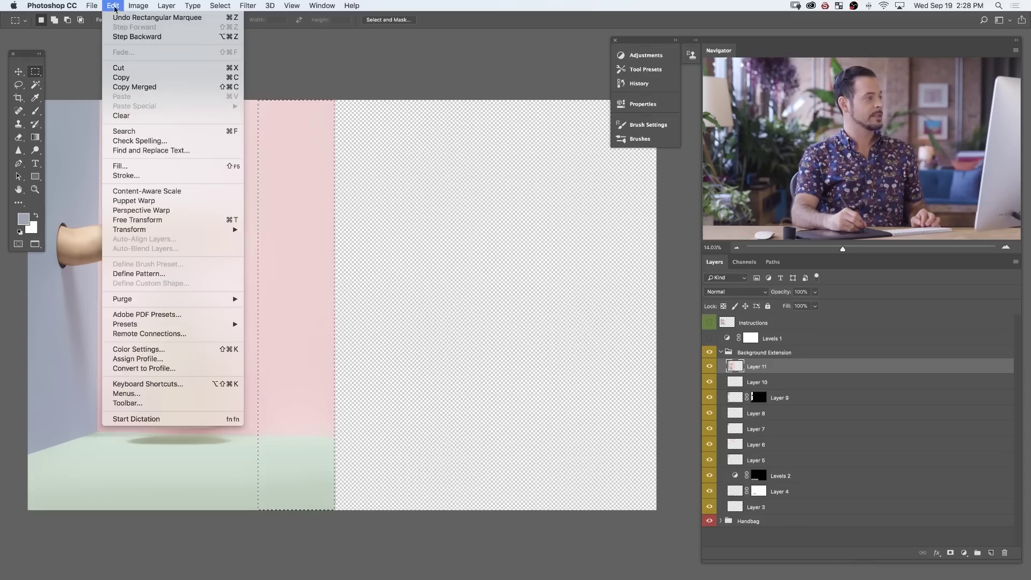
{"action": "left_click", "coordinate": [161, 192]}
{"action": "left_click_drag", "start_coordinate": [335, 305], "coordinate": [661, 325]}
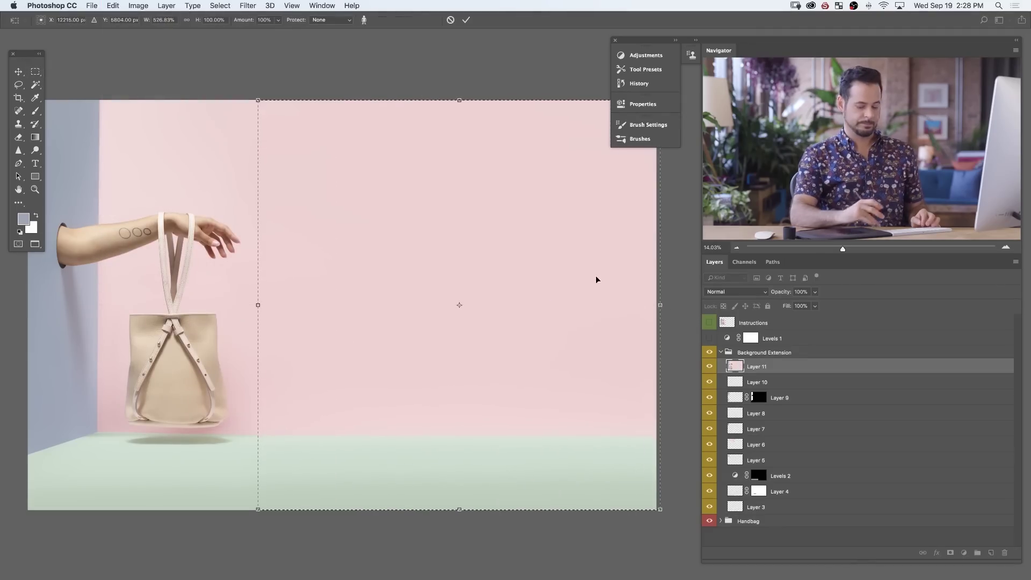
{"action": "key", "text": "Return"}
{"action": "key", "text": "ctrl+d"}
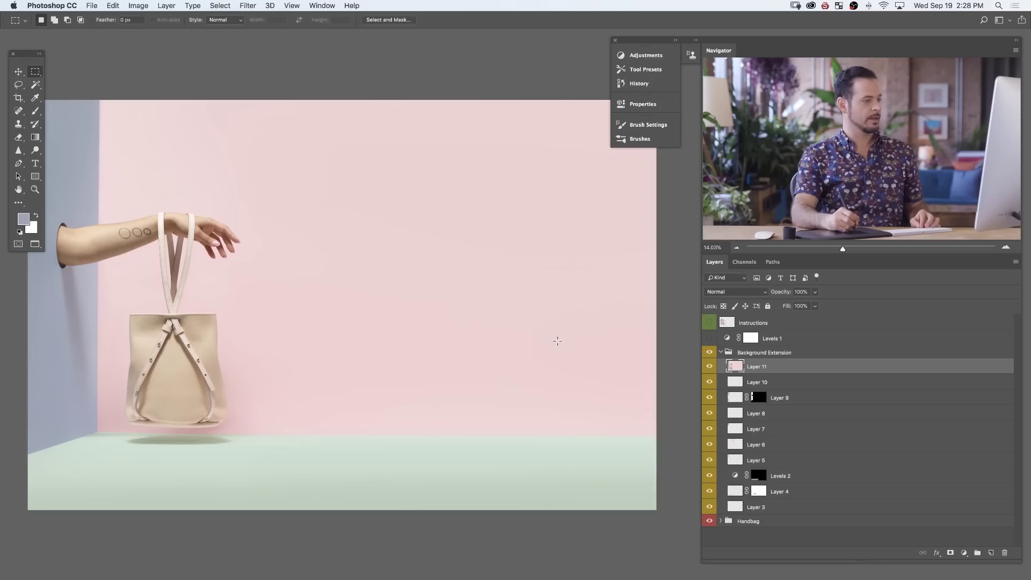
{"action": "left_click_drag", "start_coordinate": [504, 405], "coordinate": [484, 422]}
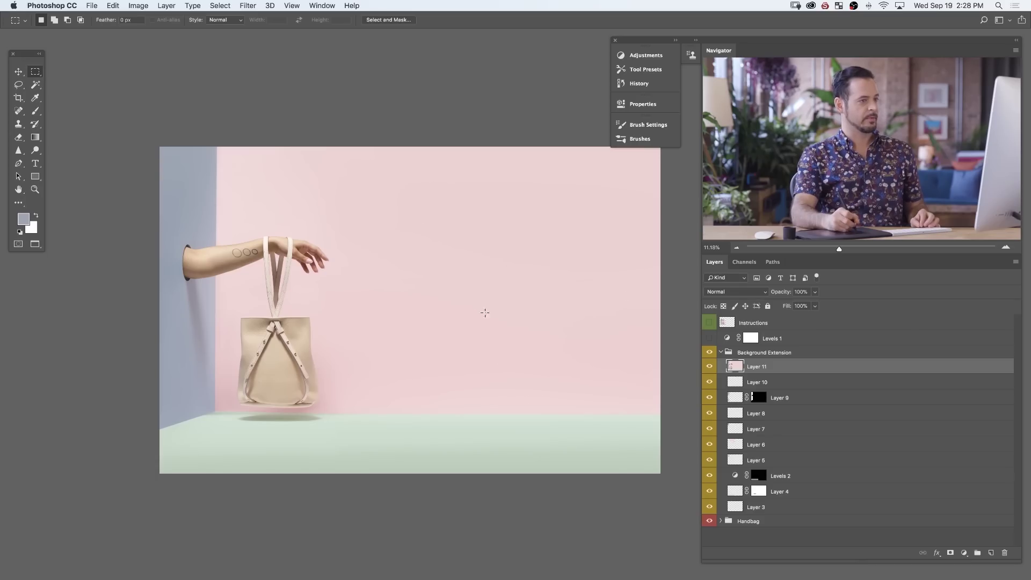
Step back through the history to undo the background stretch, the added layers and the canvas extension
{"action": "key", "text": "super+alt+z"}
{"action": "key", "text": "super+alt+z"}
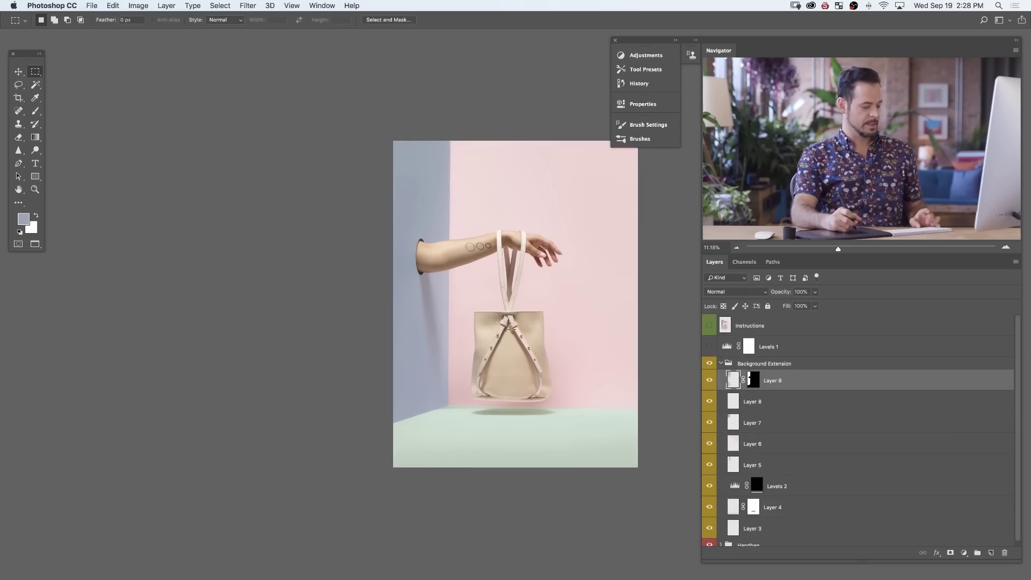
{"action": "left_click_drag", "start_coordinate": [538, 320], "coordinate": [500, 302]}
{"action": "left_click_drag", "start_coordinate": [500, 302], "coordinate": [444, 326]}
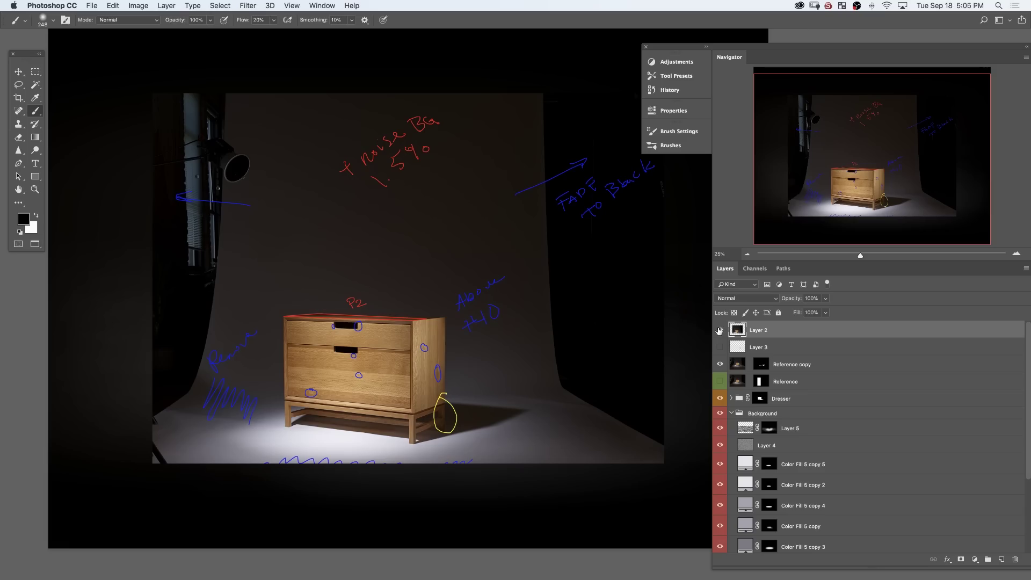
Hide the annotated Layer 2 in the dresser image and select Layer 5 in the Background group
{"action": "left_click", "coordinate": [721, 342]}
{"action": "left_click", "coordinate": [795, 428]}
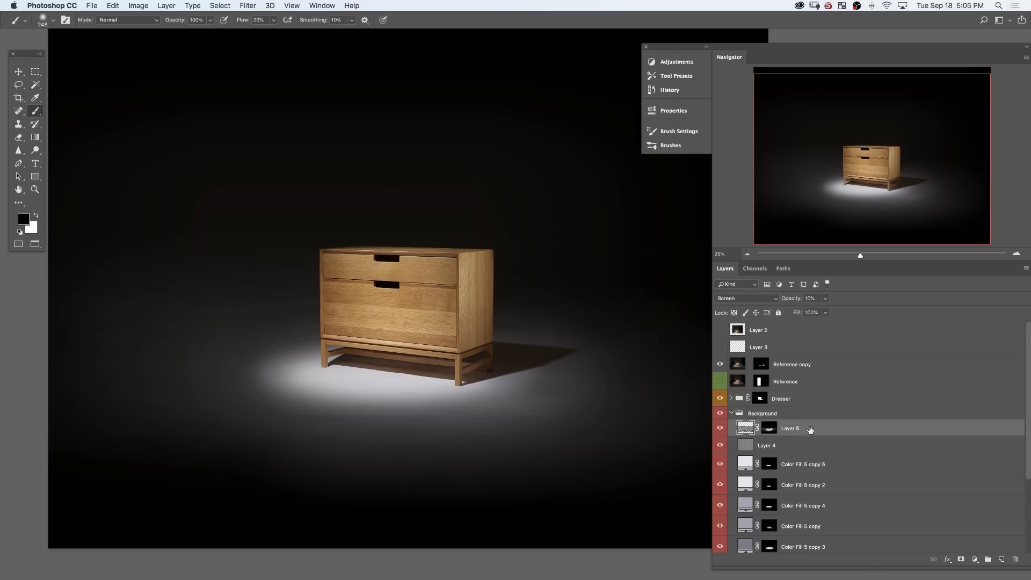